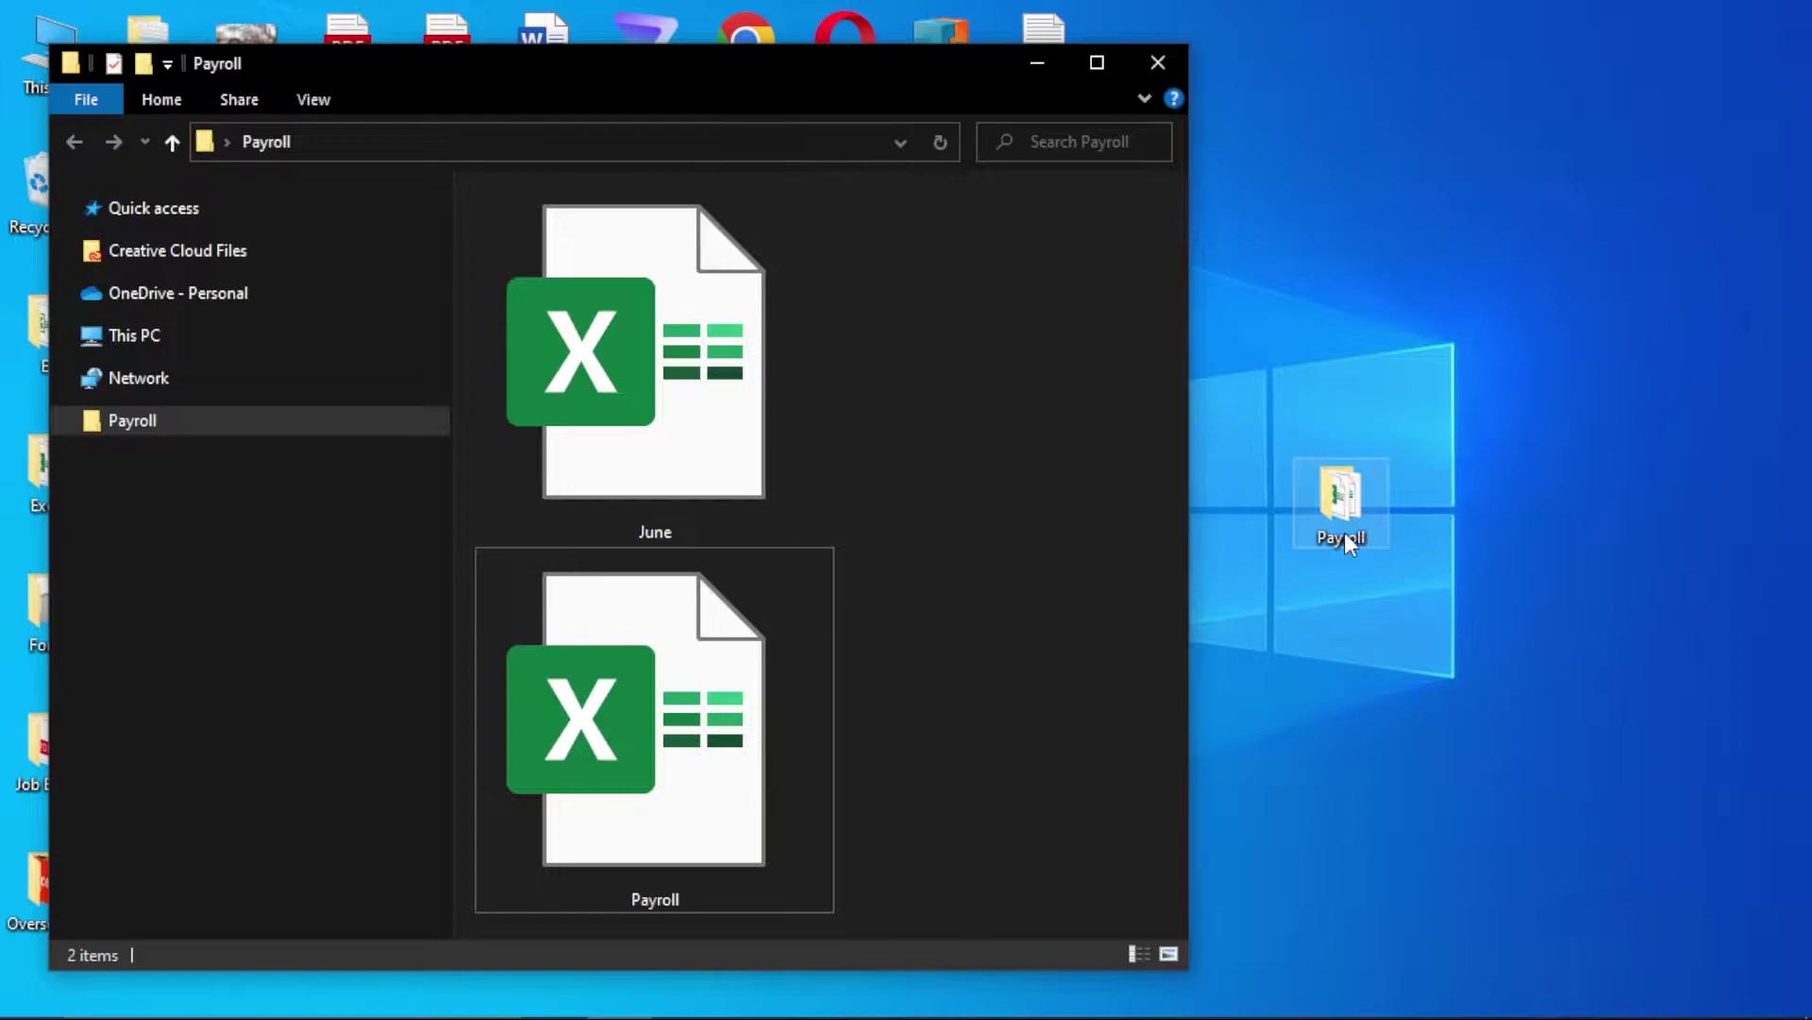
# Step: Open the June workbook file from the Payroll folder in Excel
pyautogui.click(668, 458)
pyautogui.click(672, 694)
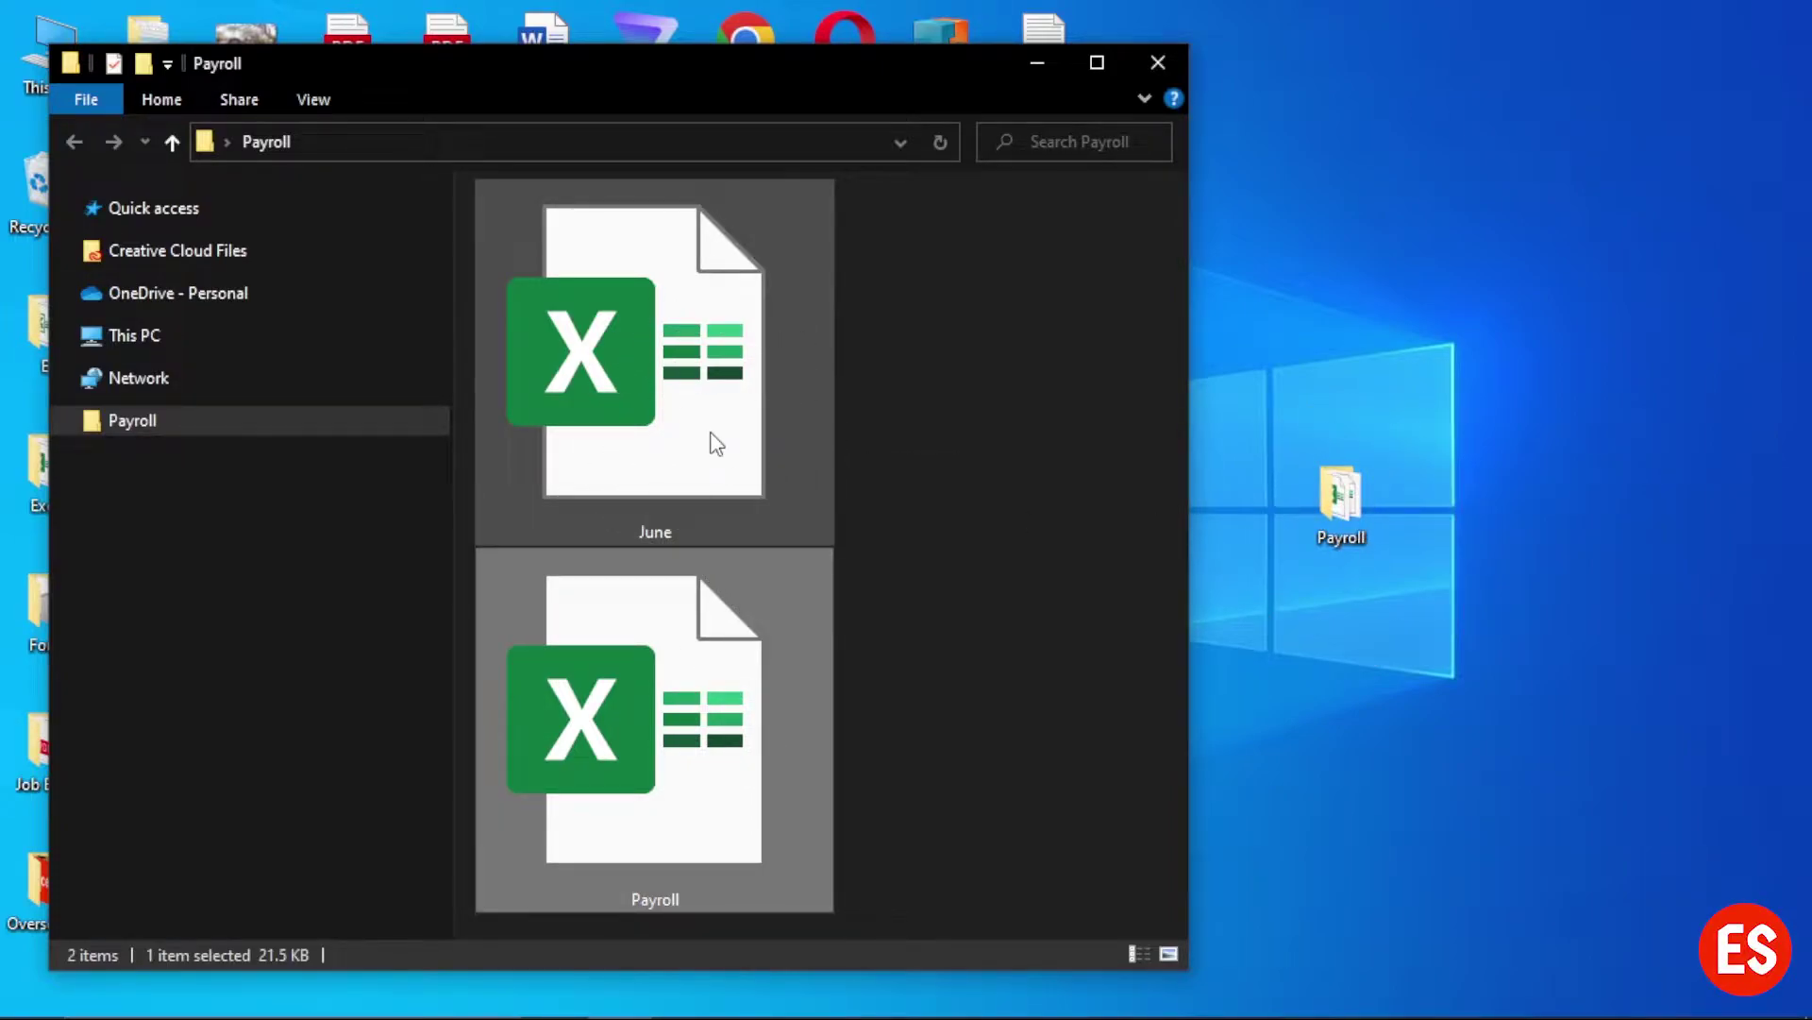
pyautogui.doubleClick(715, 444)
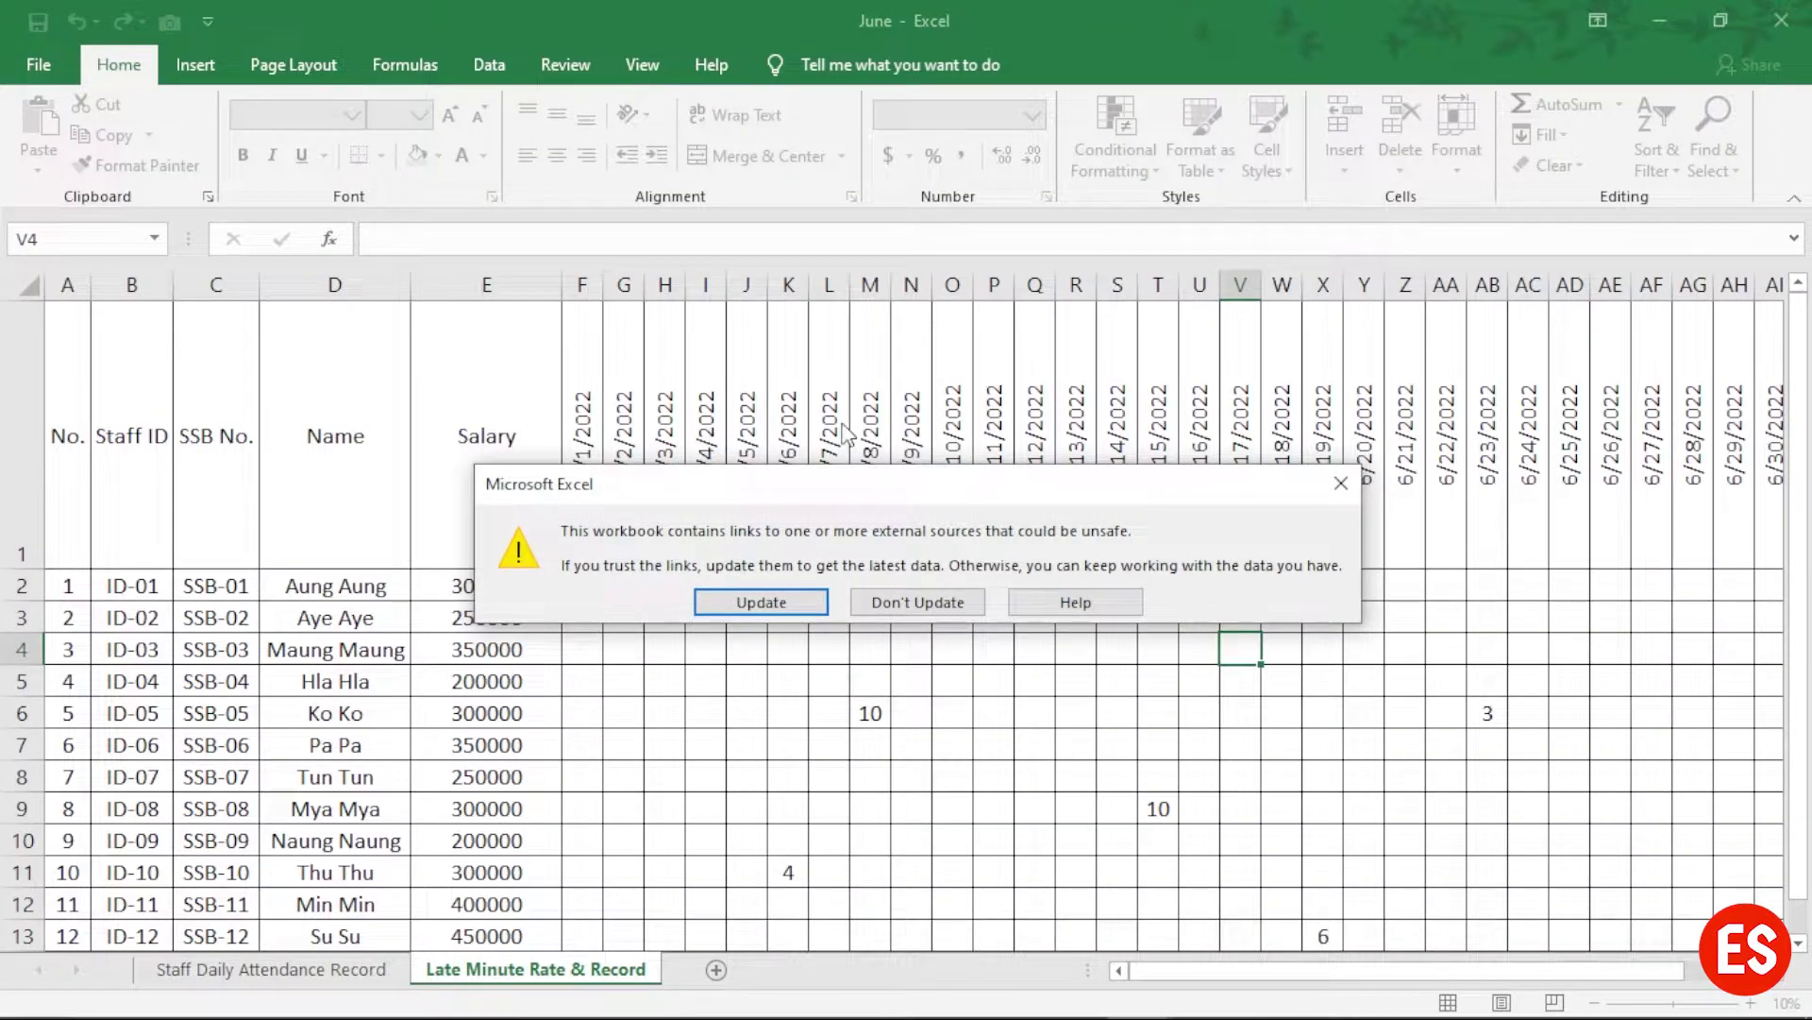
# Step: Update the June workbook's external links from the security warning
pyautogui.click(761, 602)
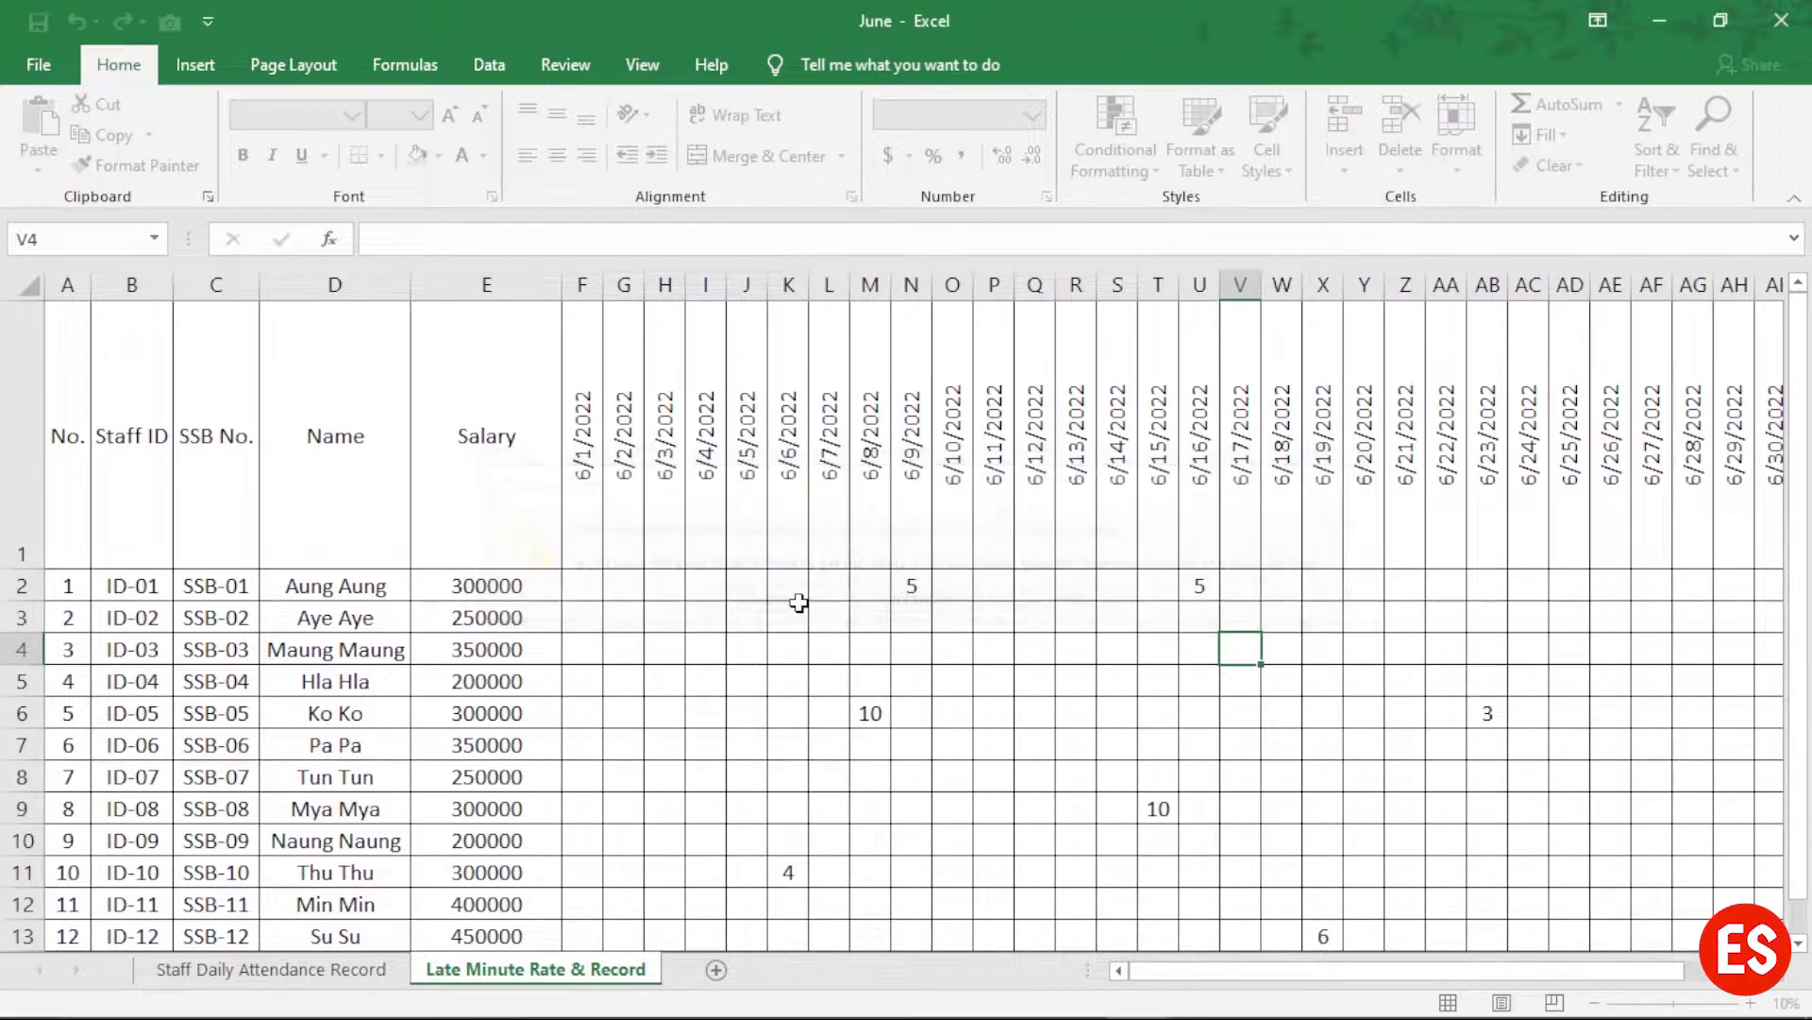
pyautogui.click(1132, 710)
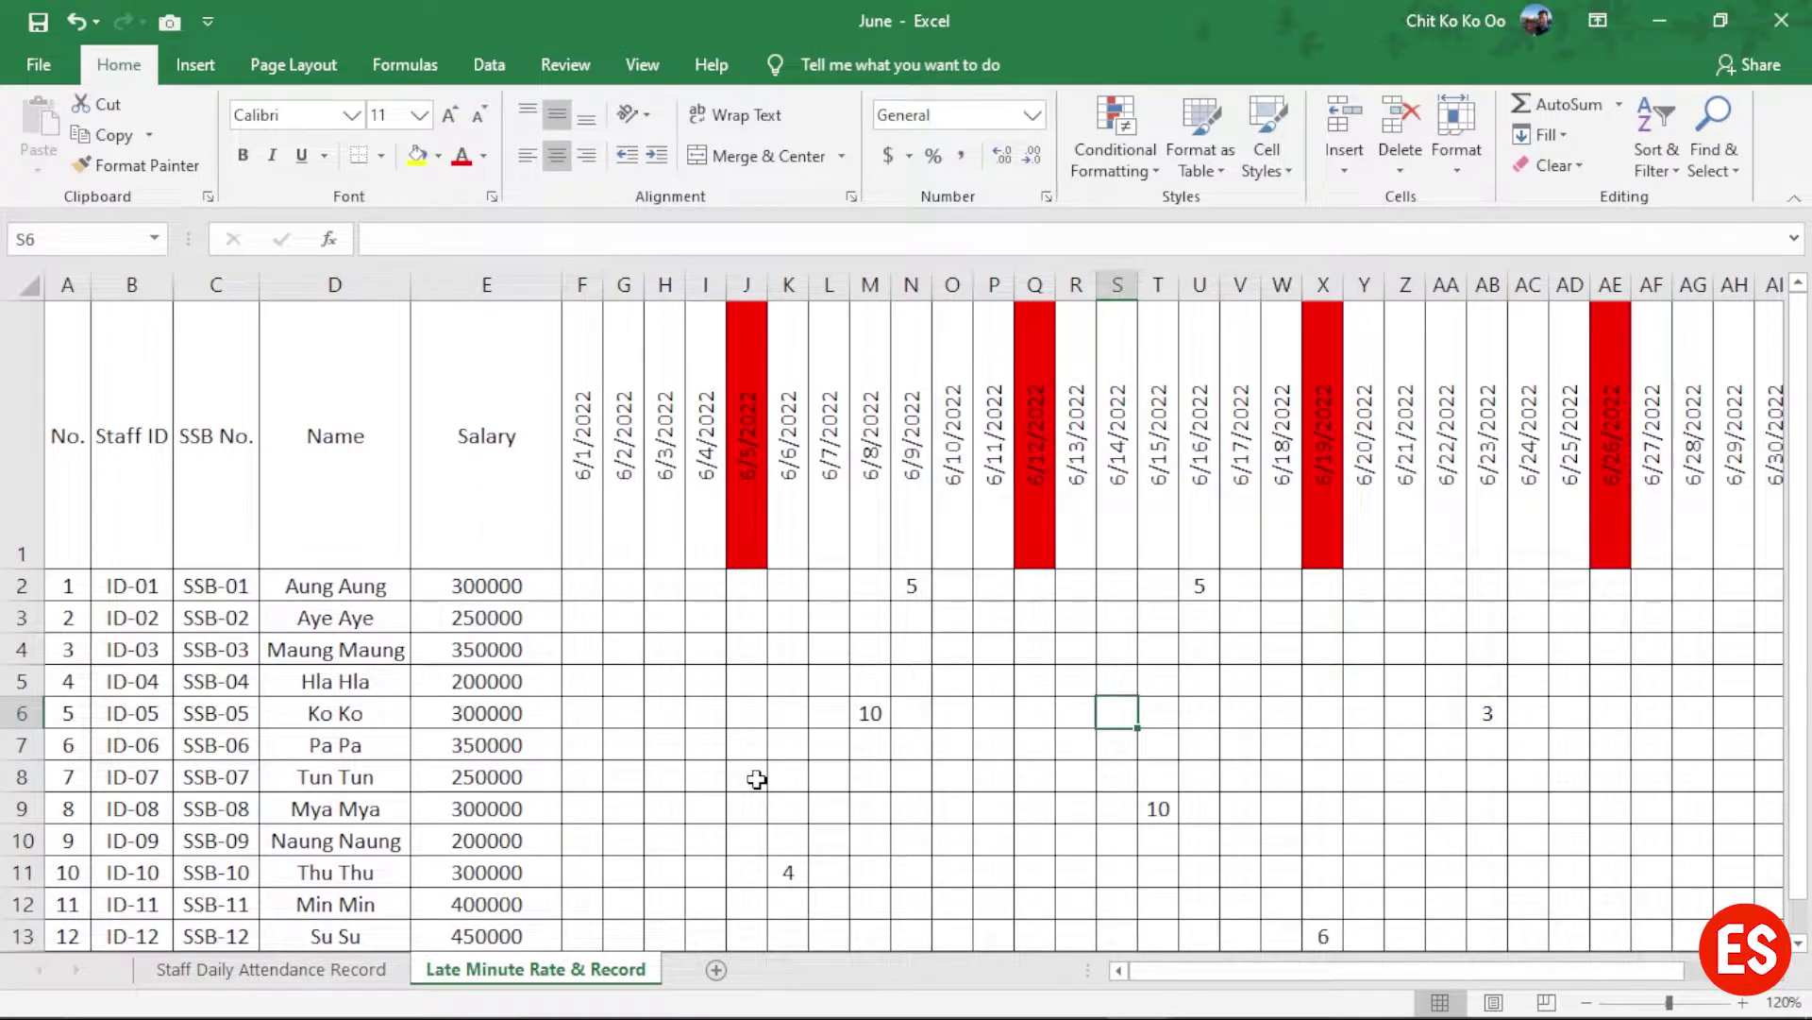
pyautogui.click(583, 981)
# Step: Copy the Late Minute Rate & Record sheet to the end as 'Late Minute Rate & Record (2)'
pyautogui.rightClick(543, 979)
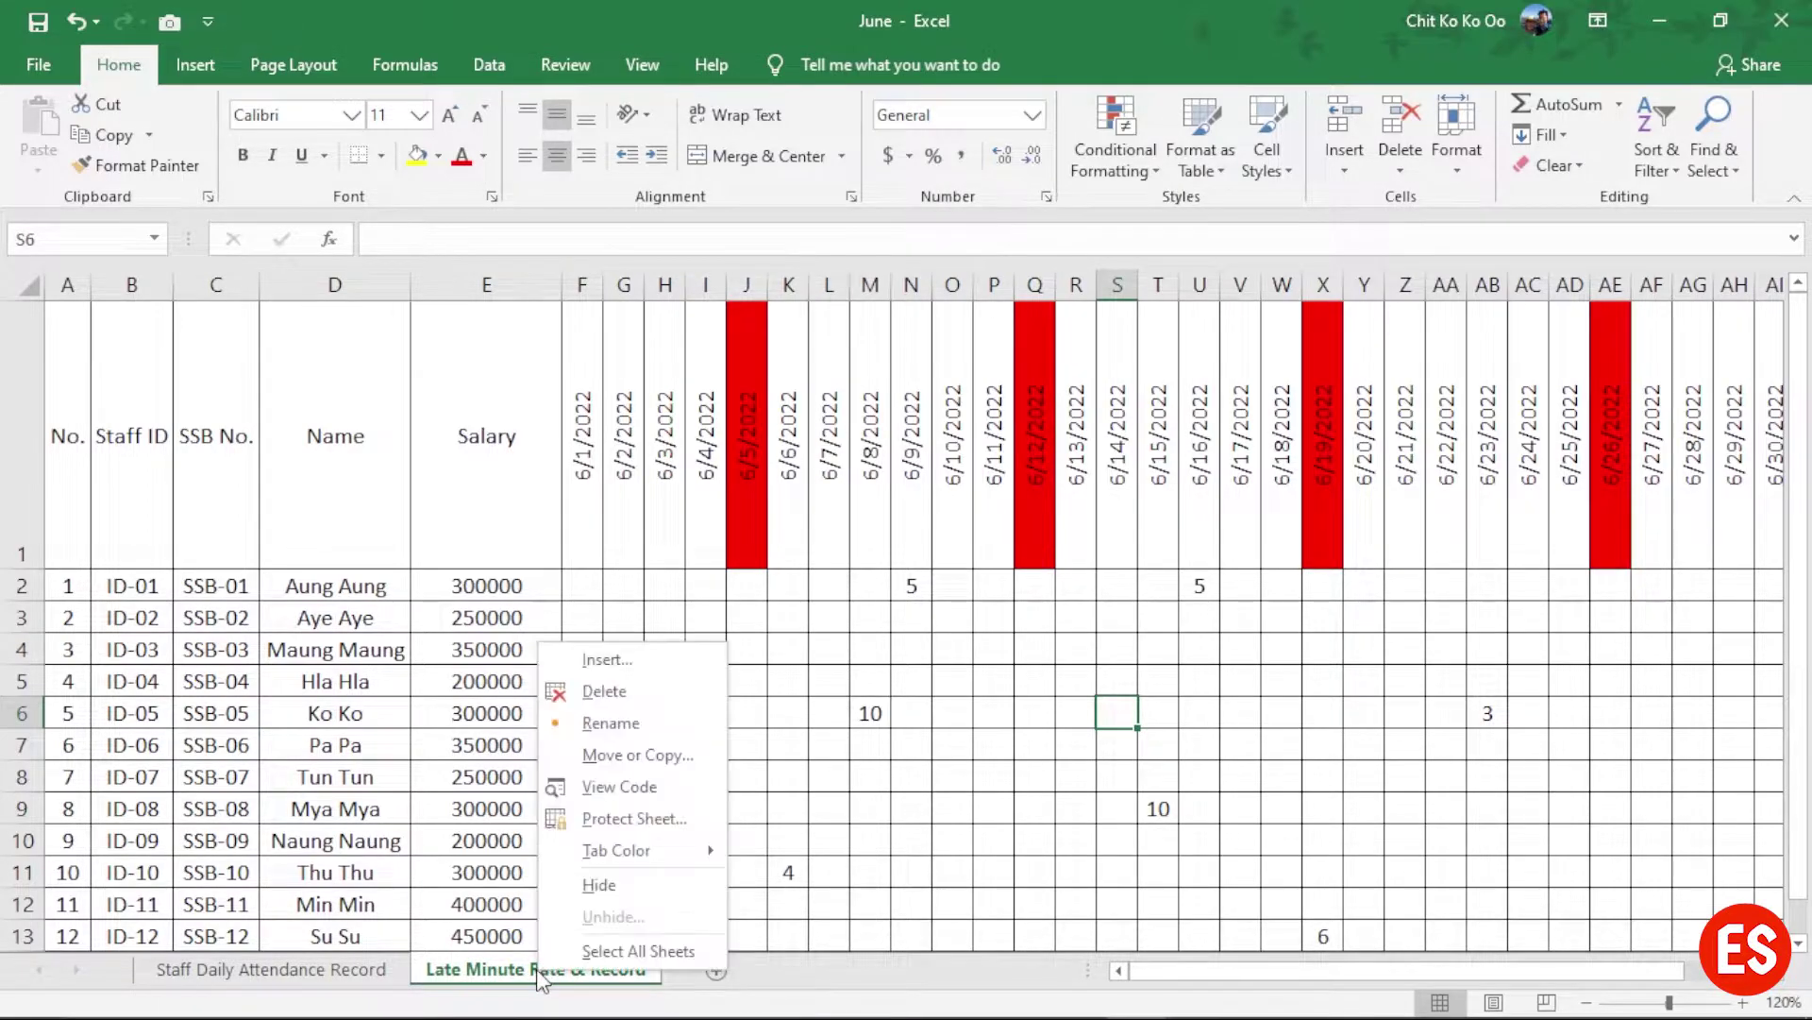
pyautogui.click(644, 761)
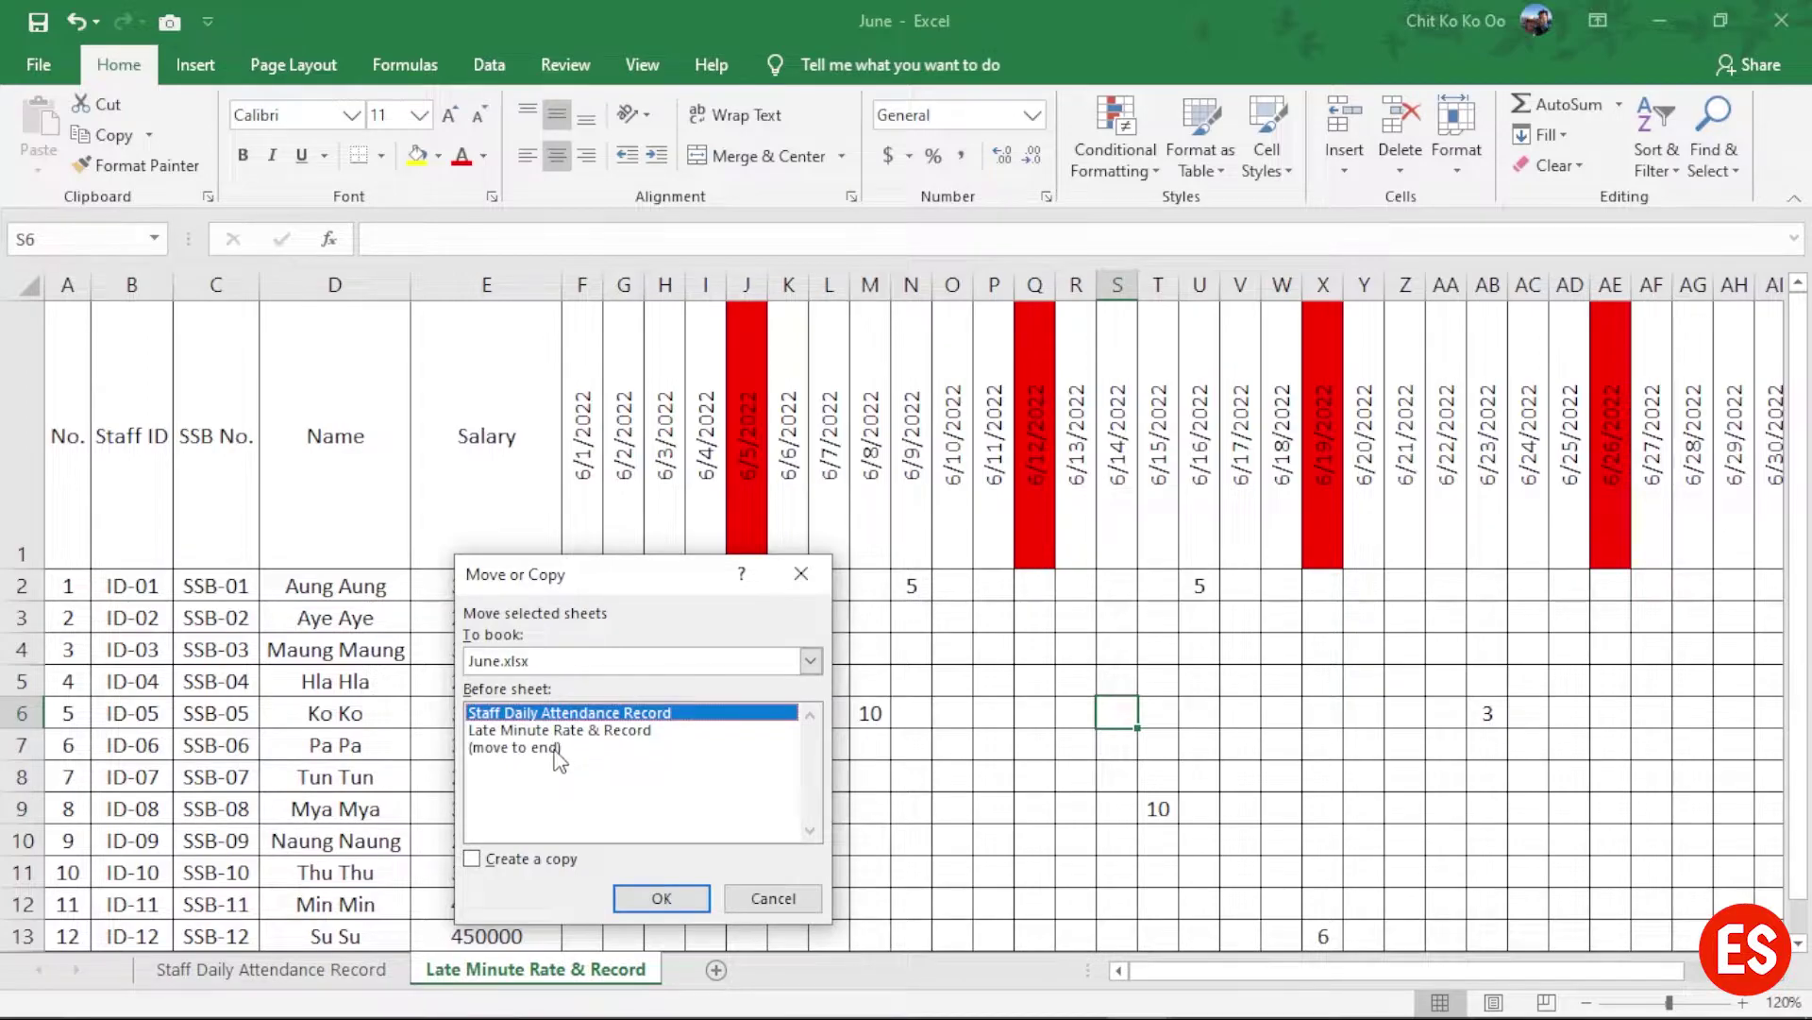
pyautogui.click(529, 748)
pyautogui.click(536, 862)
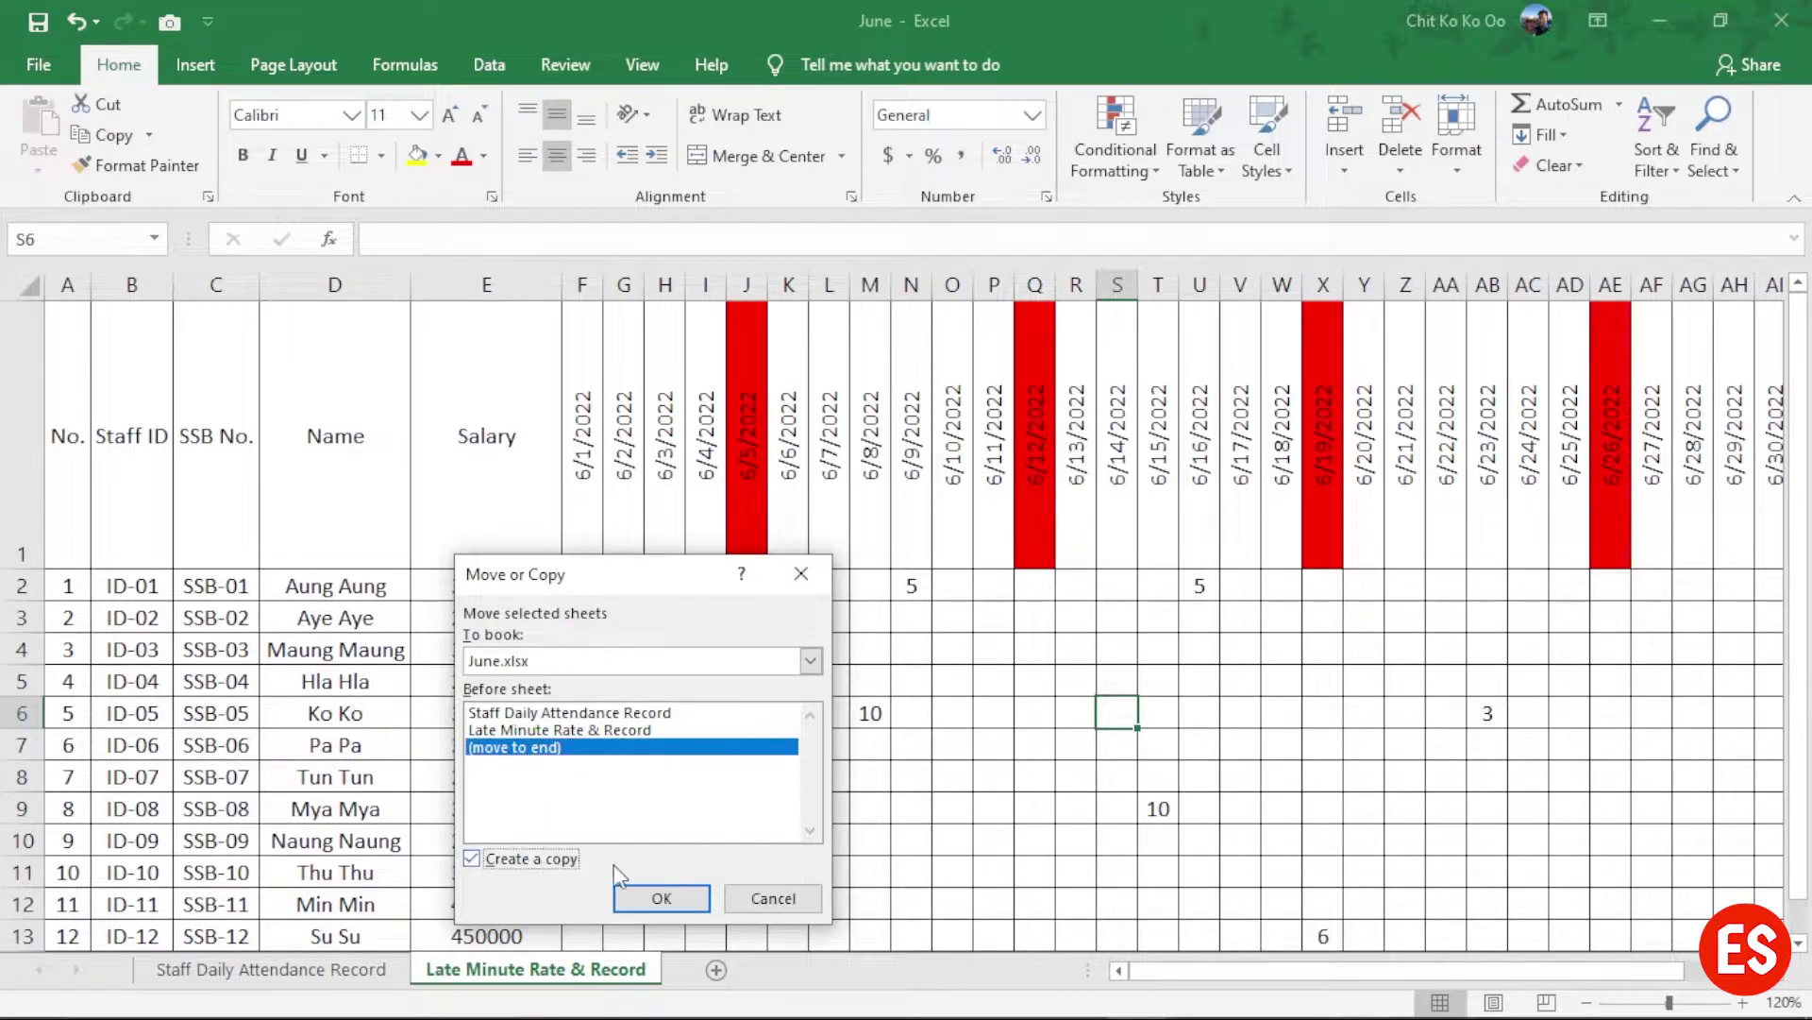
pyautogui.click(662, 898)
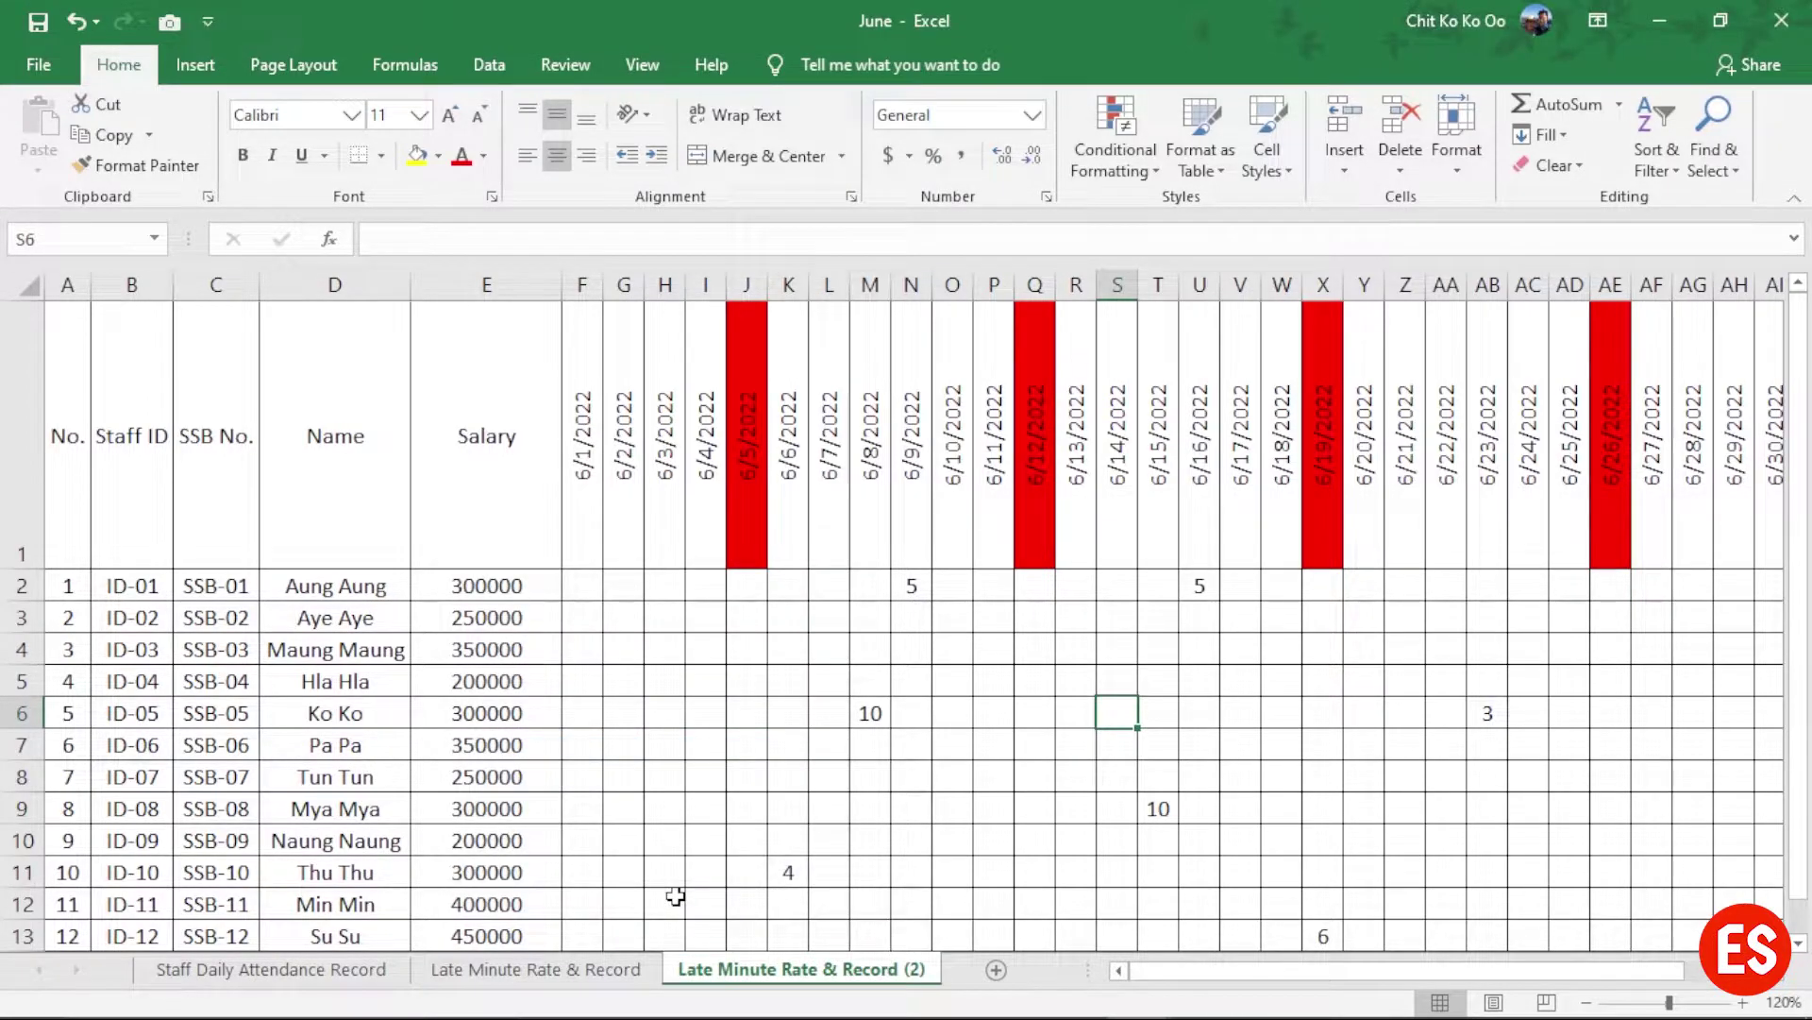
pyautogui.click(839, 981)
pyautogui.click(839, 982)
pyautogui.click(1034, 501)
pyautogui.scroll(-2, 863, 837)
pyautogui.scroll(2, 863, 837)
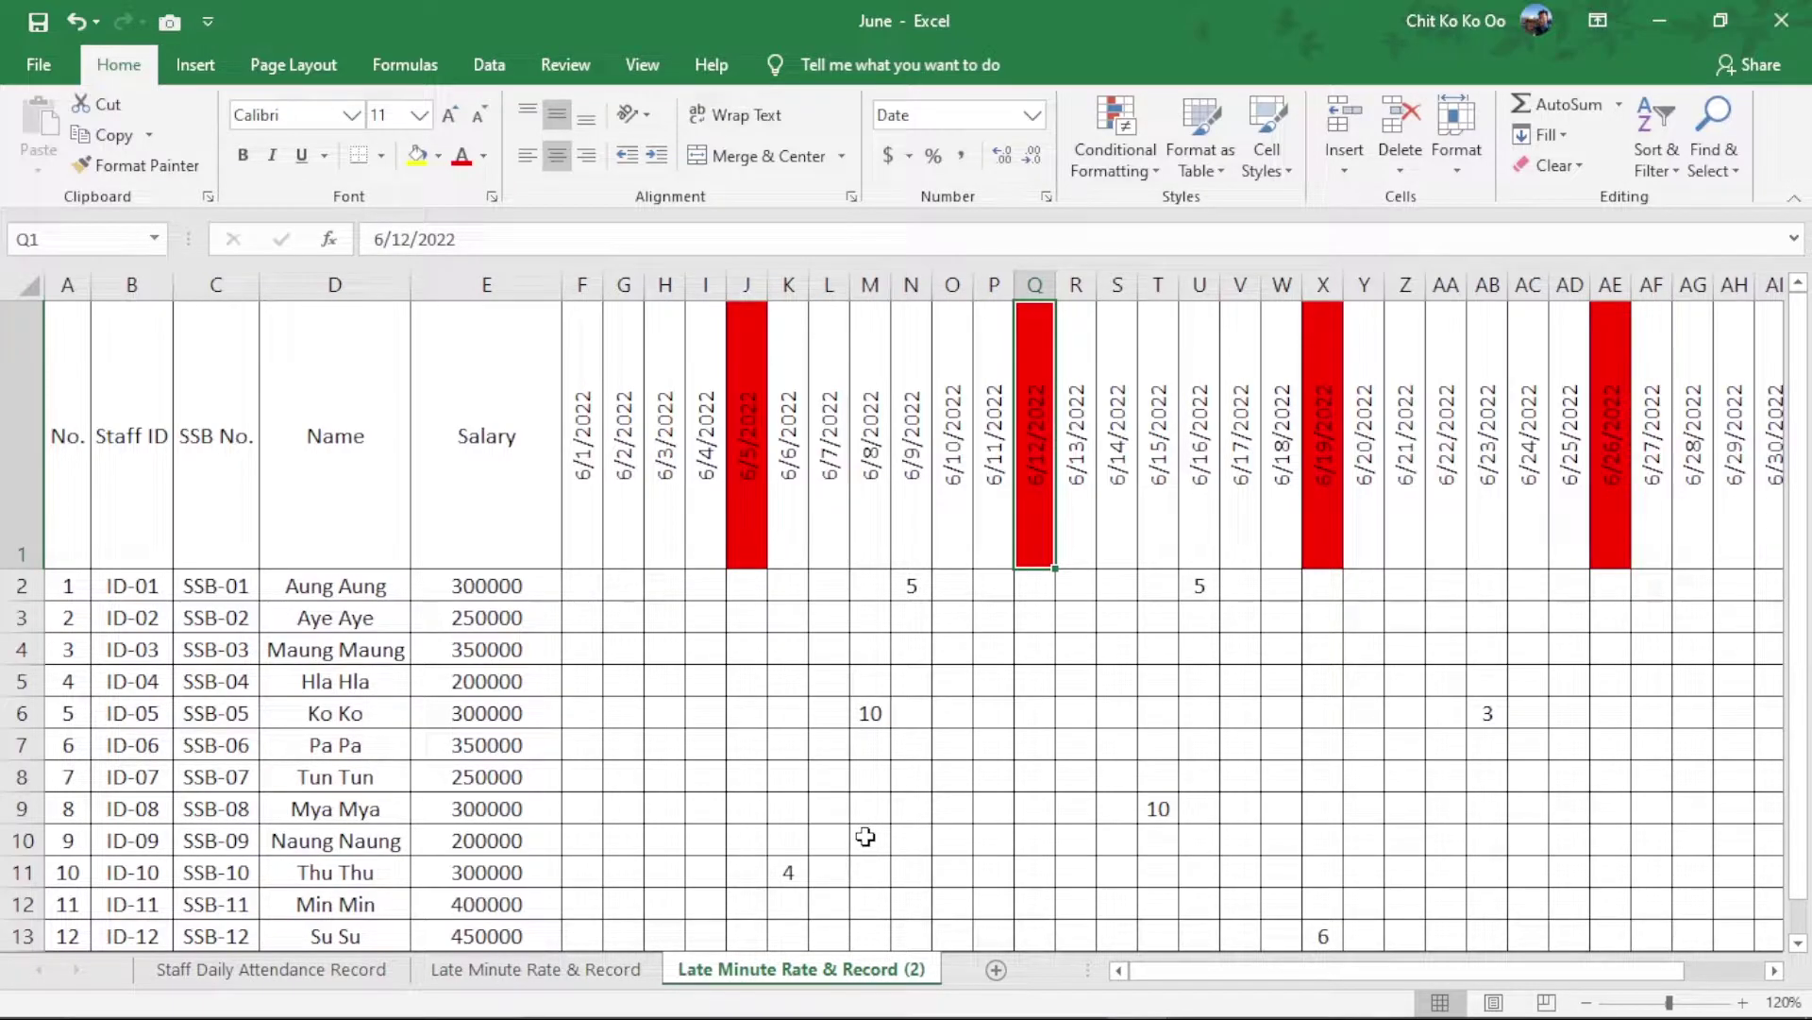
# Step: Rename the 'Late Minute Rate & Record (2)' tab to 'Fine Rate & Record'
pyautogui.rightClick(766, 979)
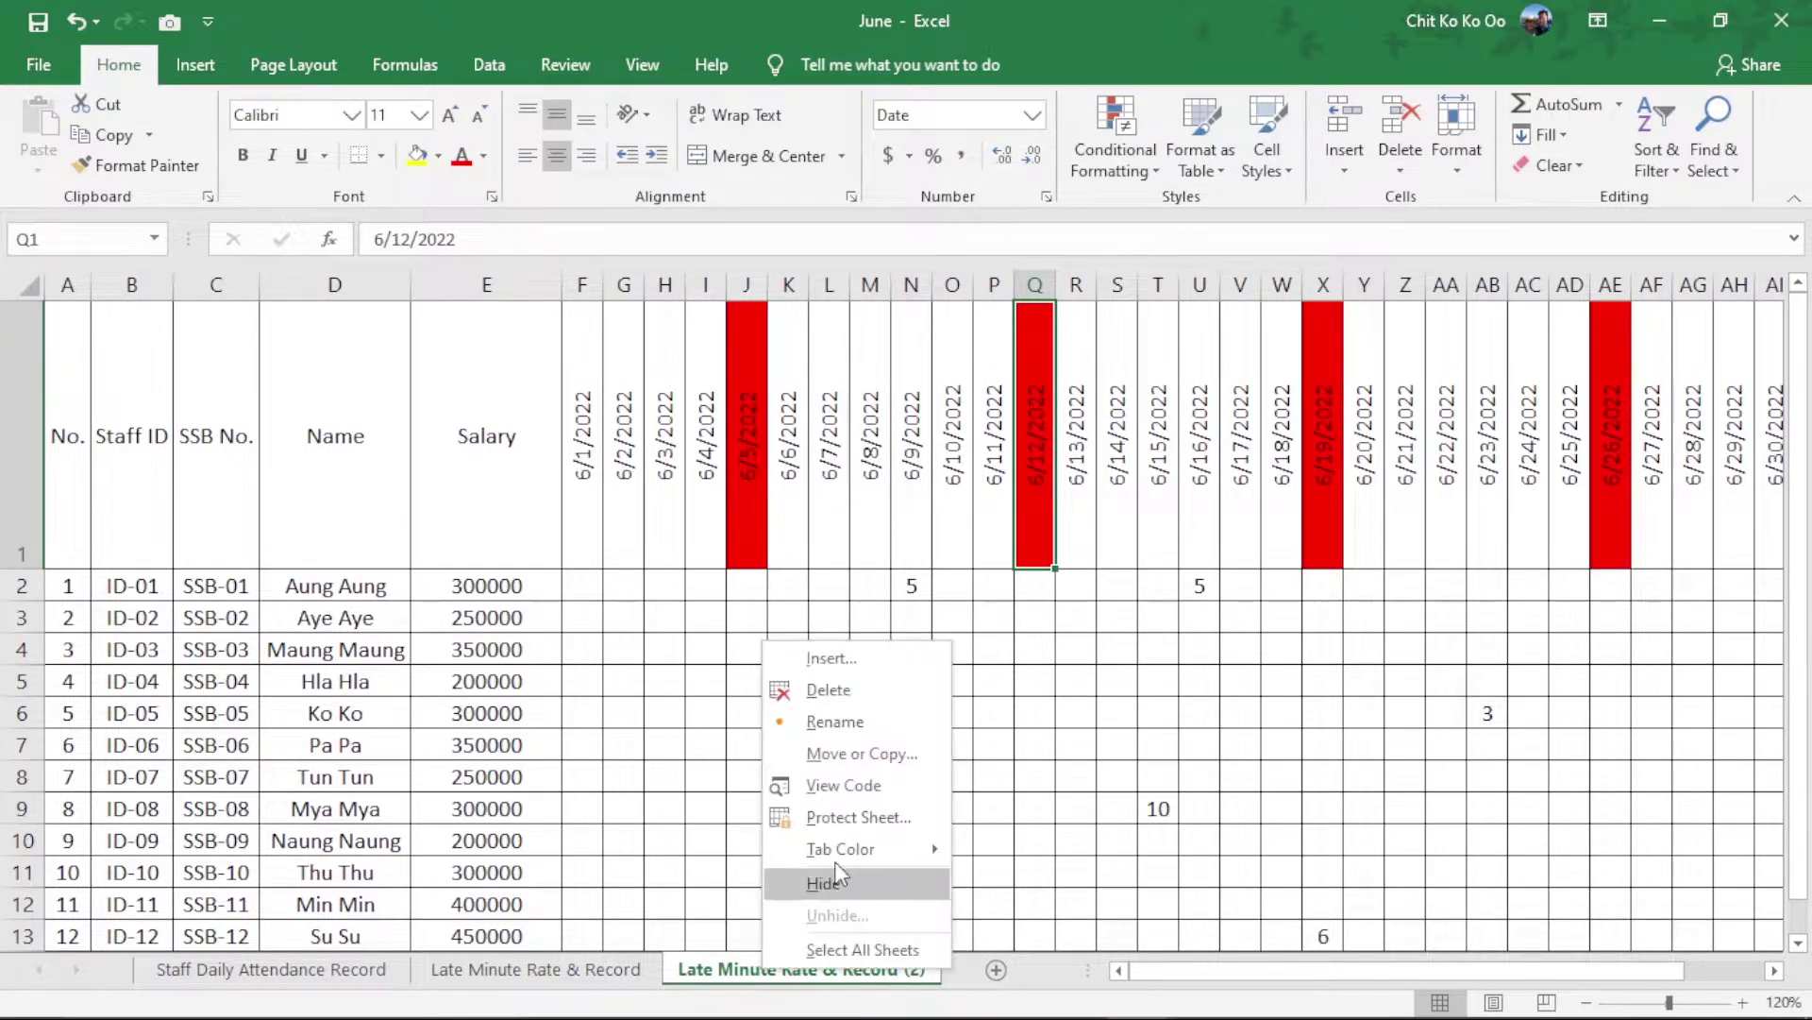
pyautogui.click(873, 721)
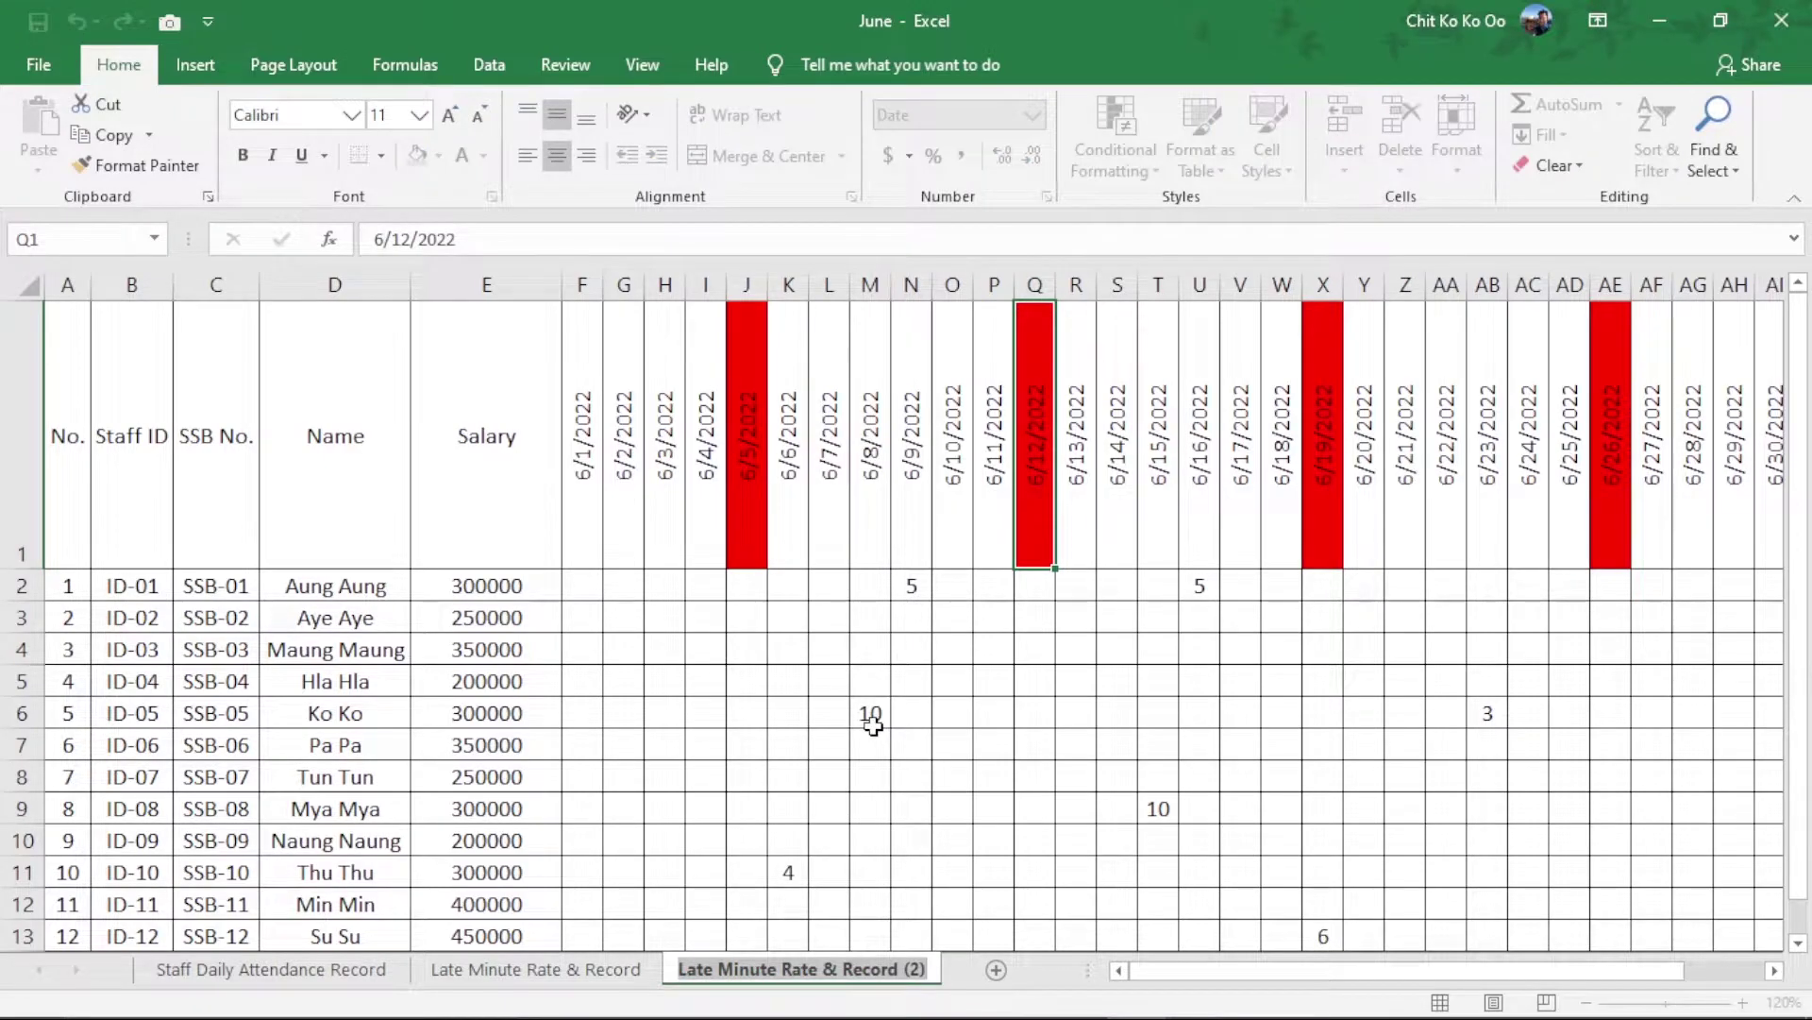
pyautogui.write('Fin')
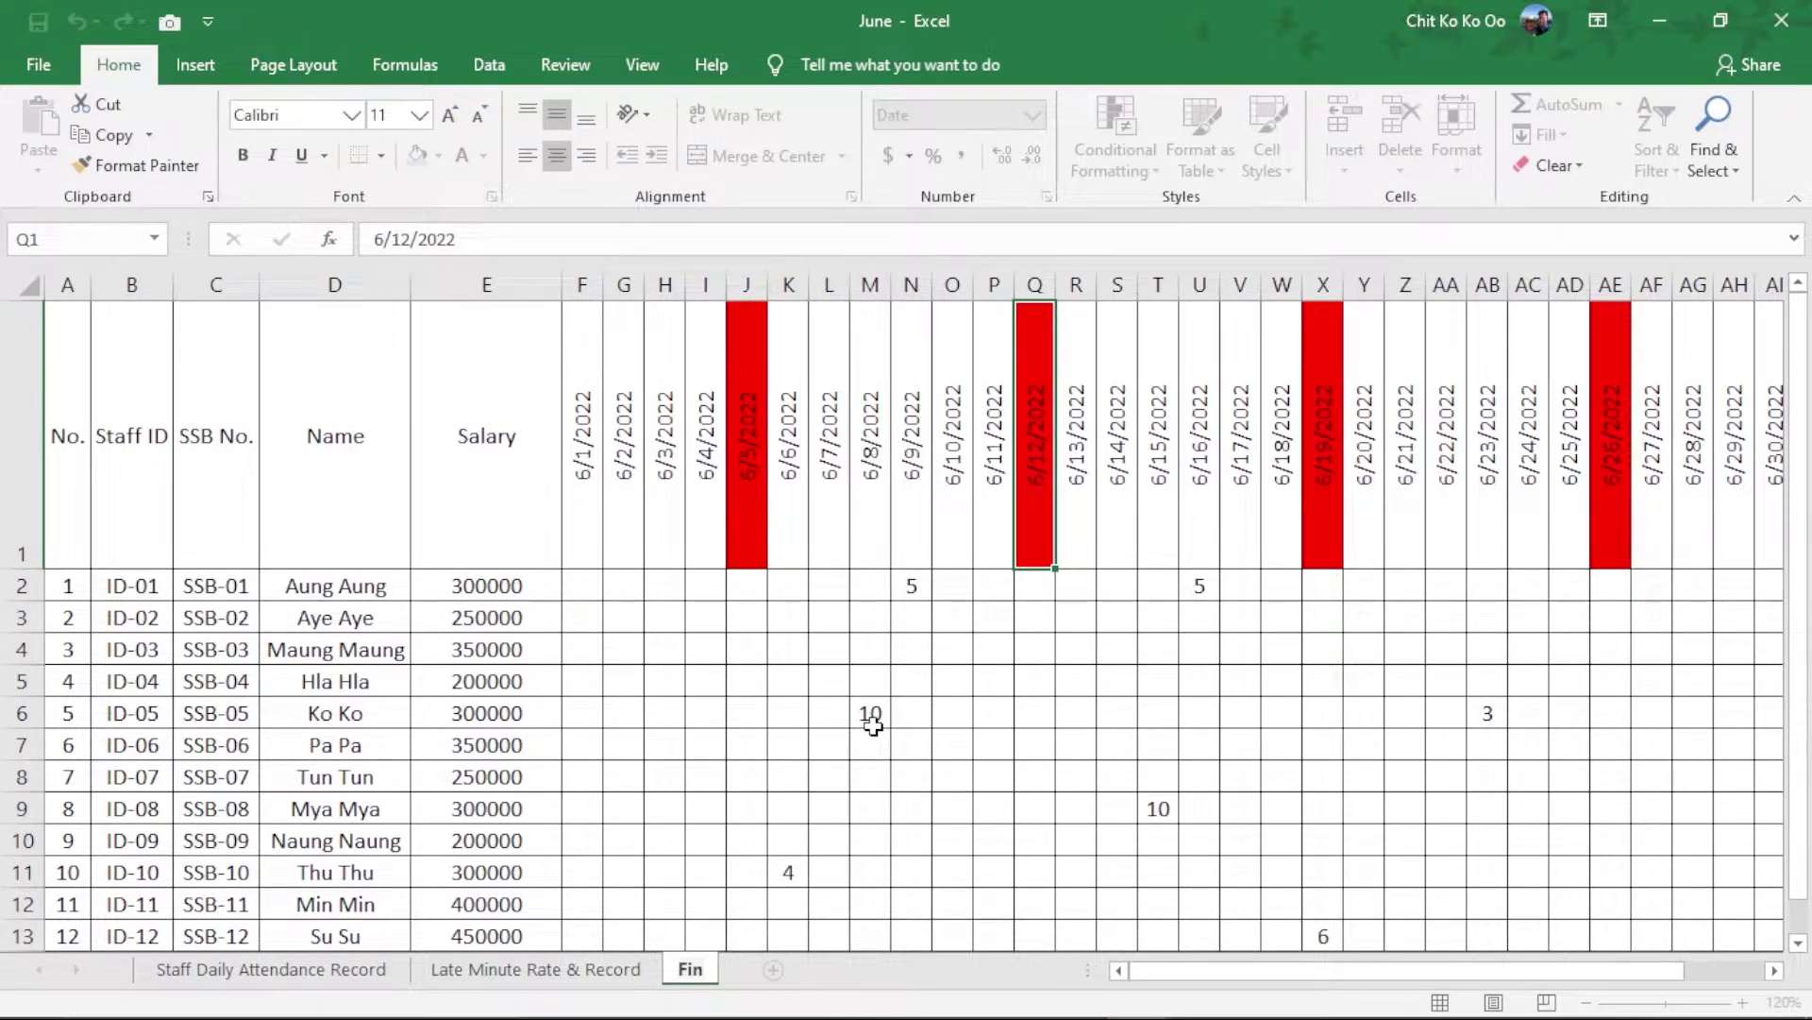
pyautogui.write('e Rate')
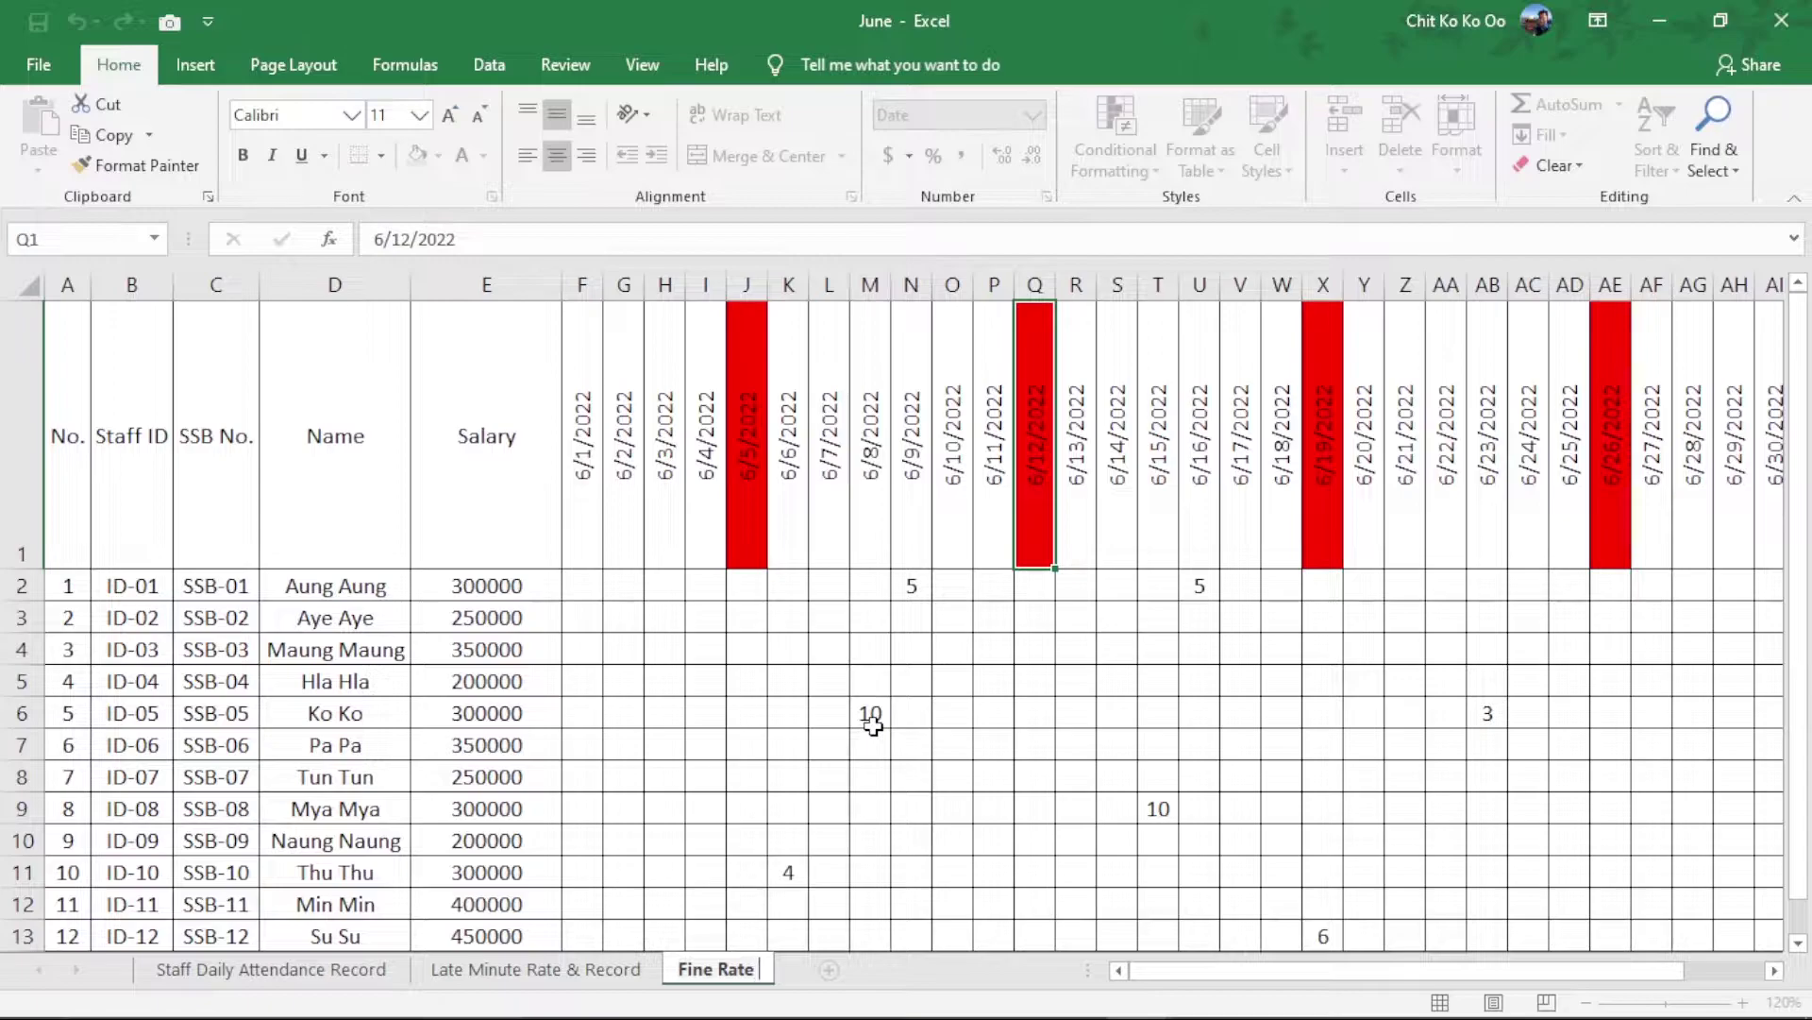
pyautogui.write(' & Re')
pyautogui.write('cord')
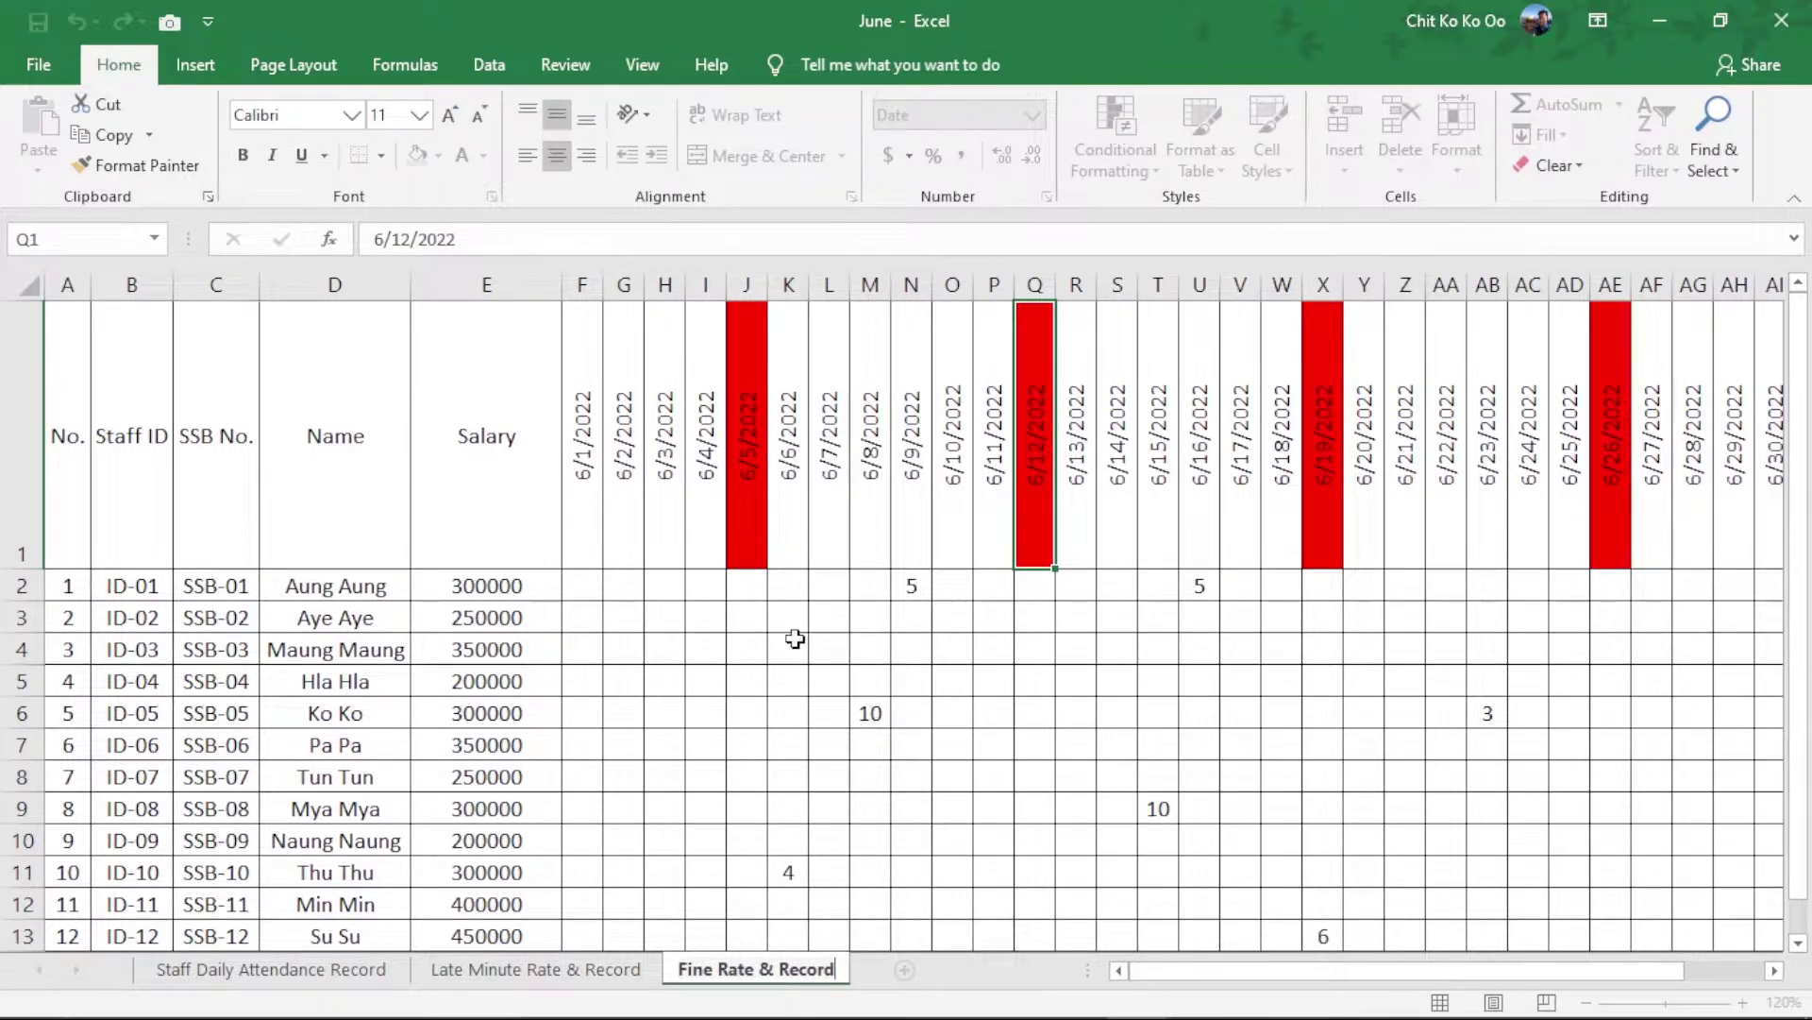
pyautogui.click(828, 649)
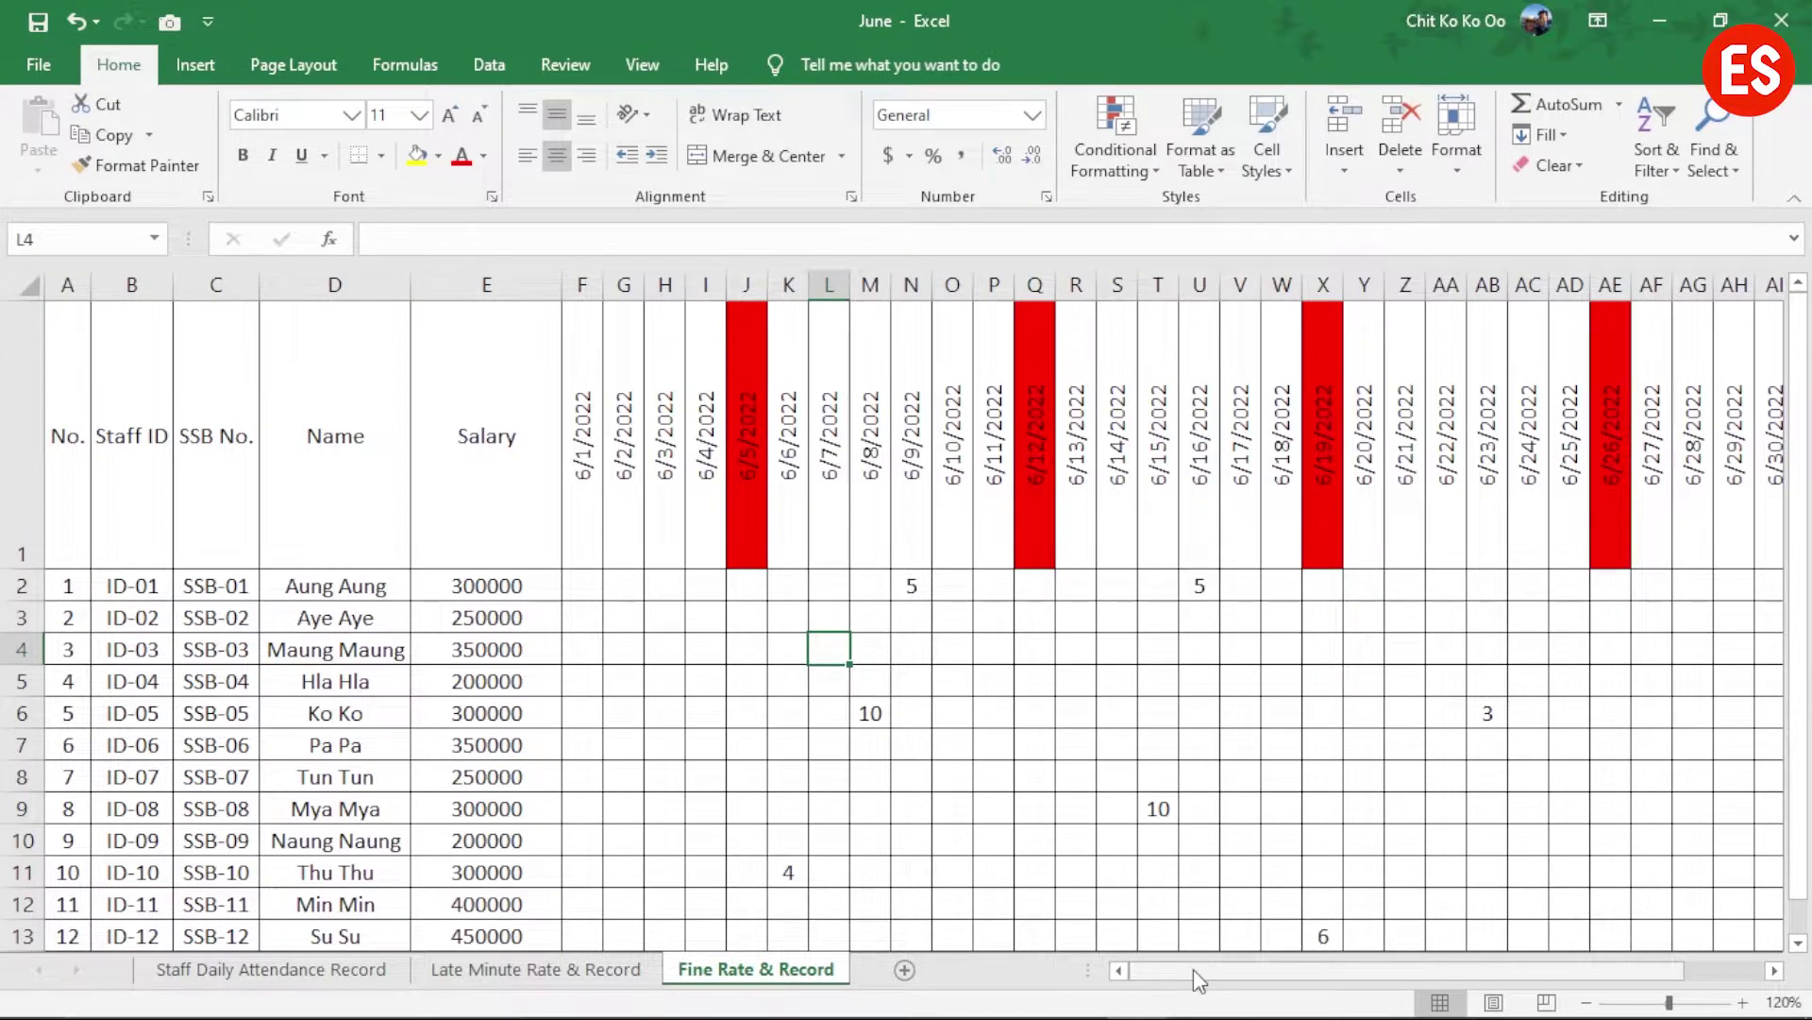
# Step: Retitle the AK1 heading from Total Late Minute to 'Total Fine Amount'
pyautogui.moveTo(1193, 969); pyautogui.dragTo(1275, 968)
pyautogui.click(1384, 432)
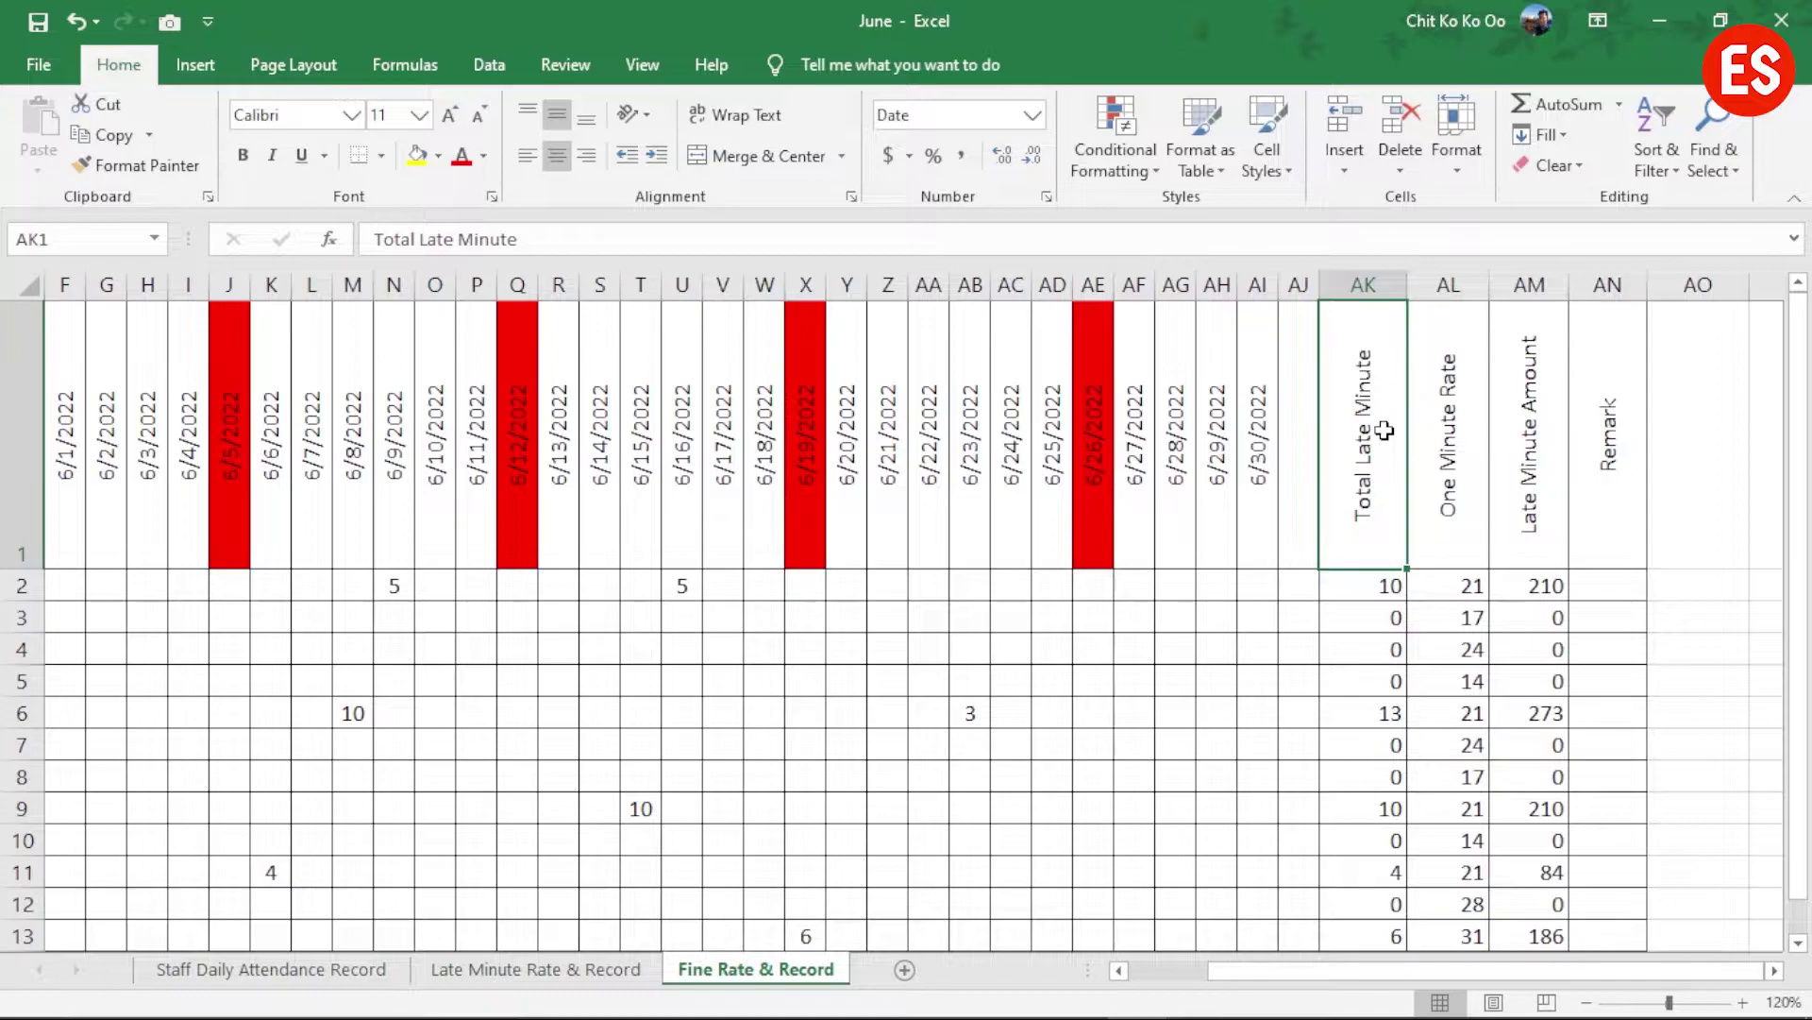
pyautogui.write('Fine Am')
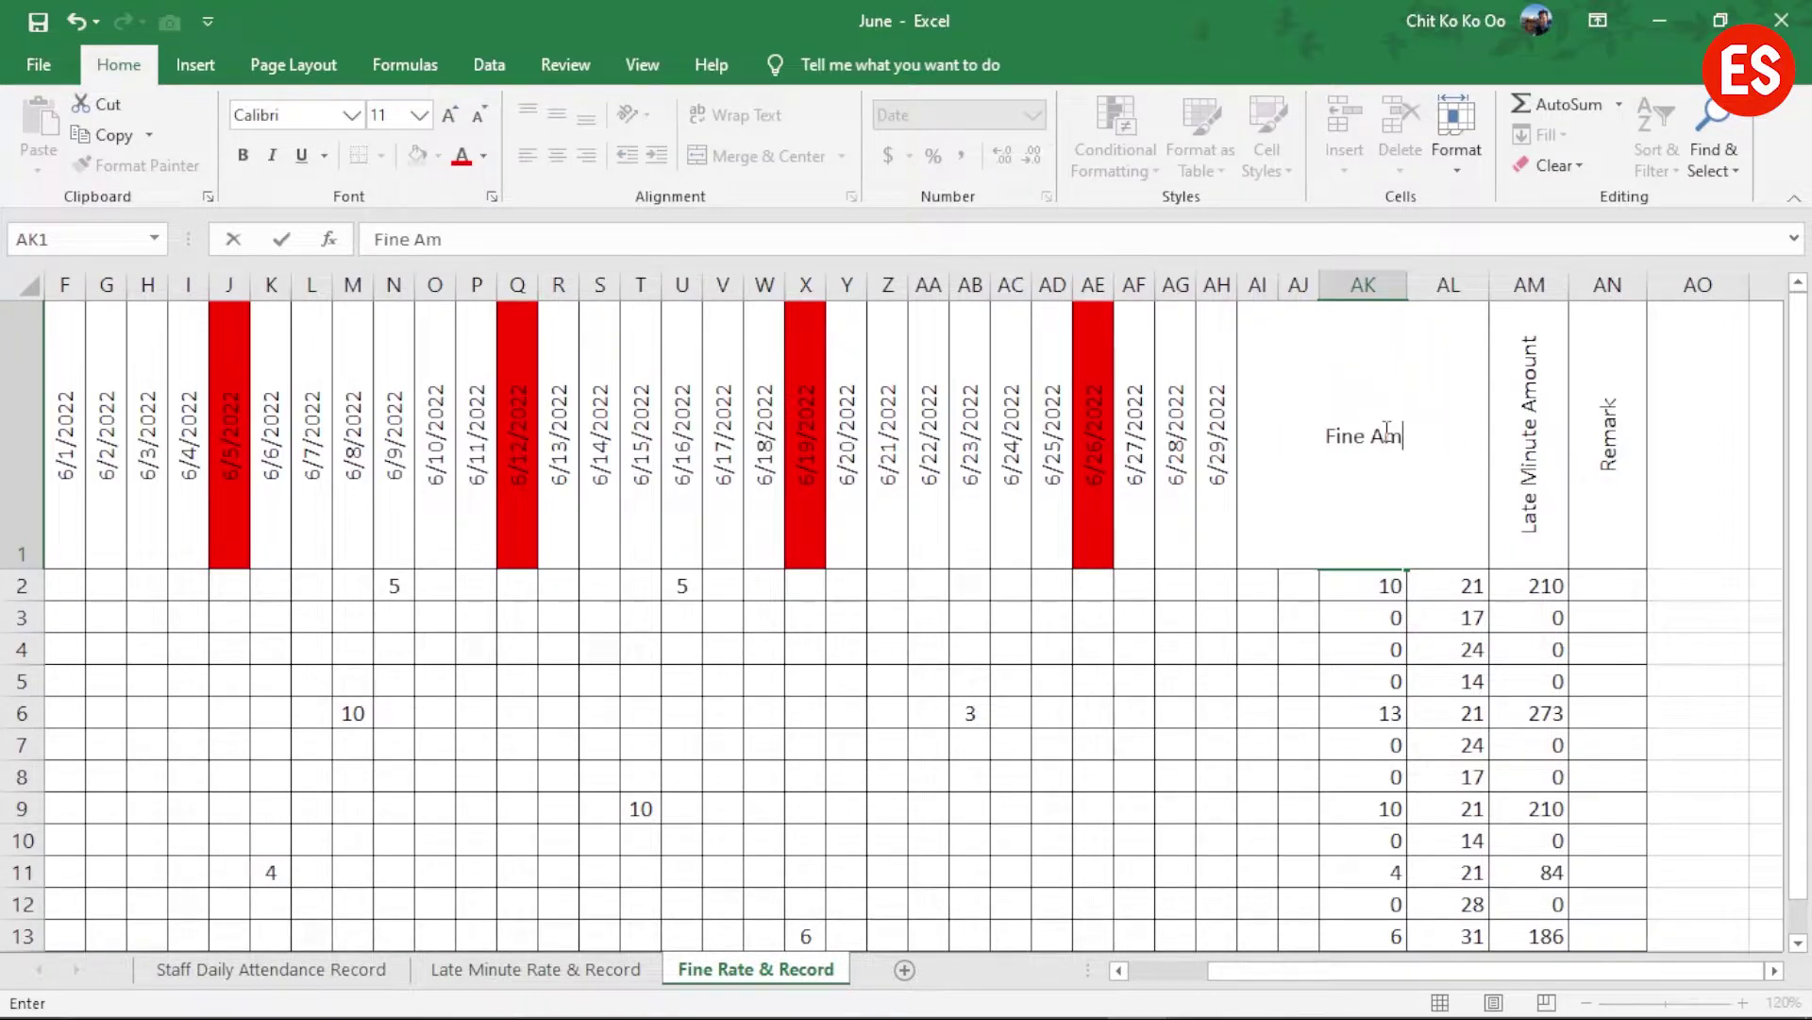
pyautogui.write('ount')
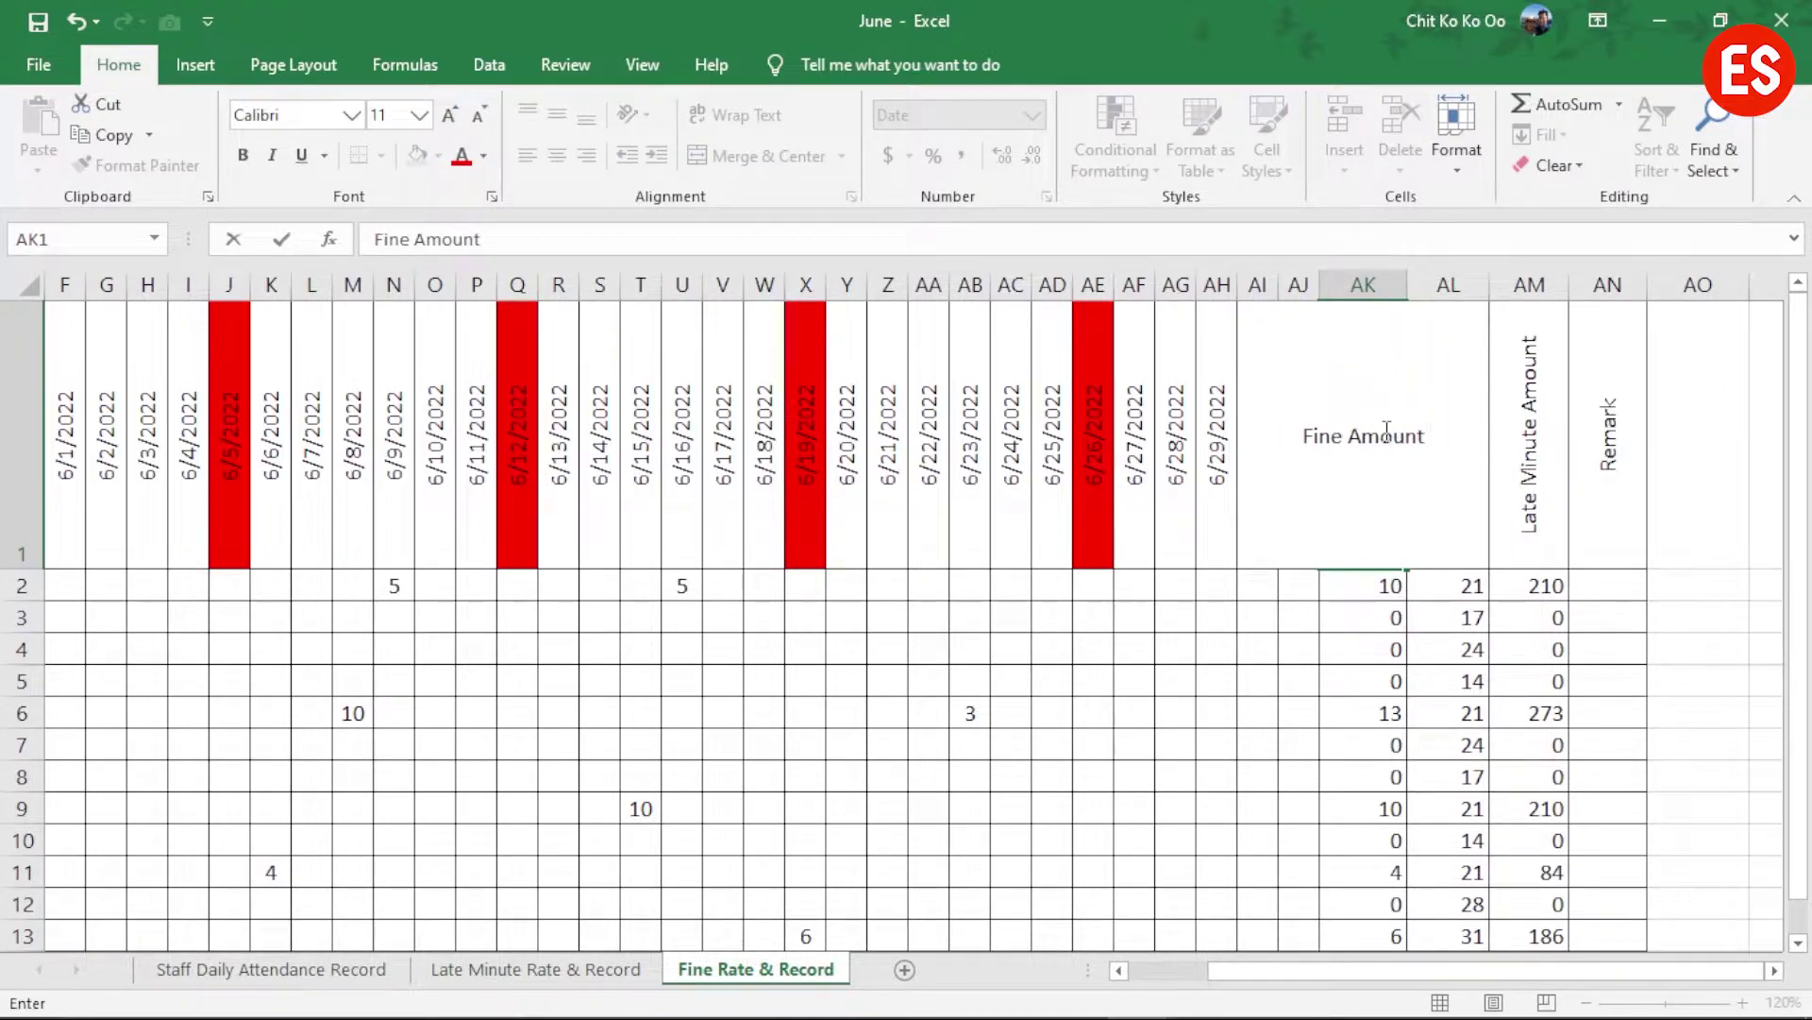
pyautogui.press('BackSpace')
pyautogui.press('BackSpace')
pyautogui.press('BackSpace')
pyautogui.press('BackSpace')
pyautogui.press('BackSpace')
pyautogui.press('BackSpace')
pyautogui.press('BackSpace')
pyautogui.press('BackSpace')
pyautogui.press('BackSpace')
pyautogui.press('BackSpace')
pyautogui.press('BackSpace')
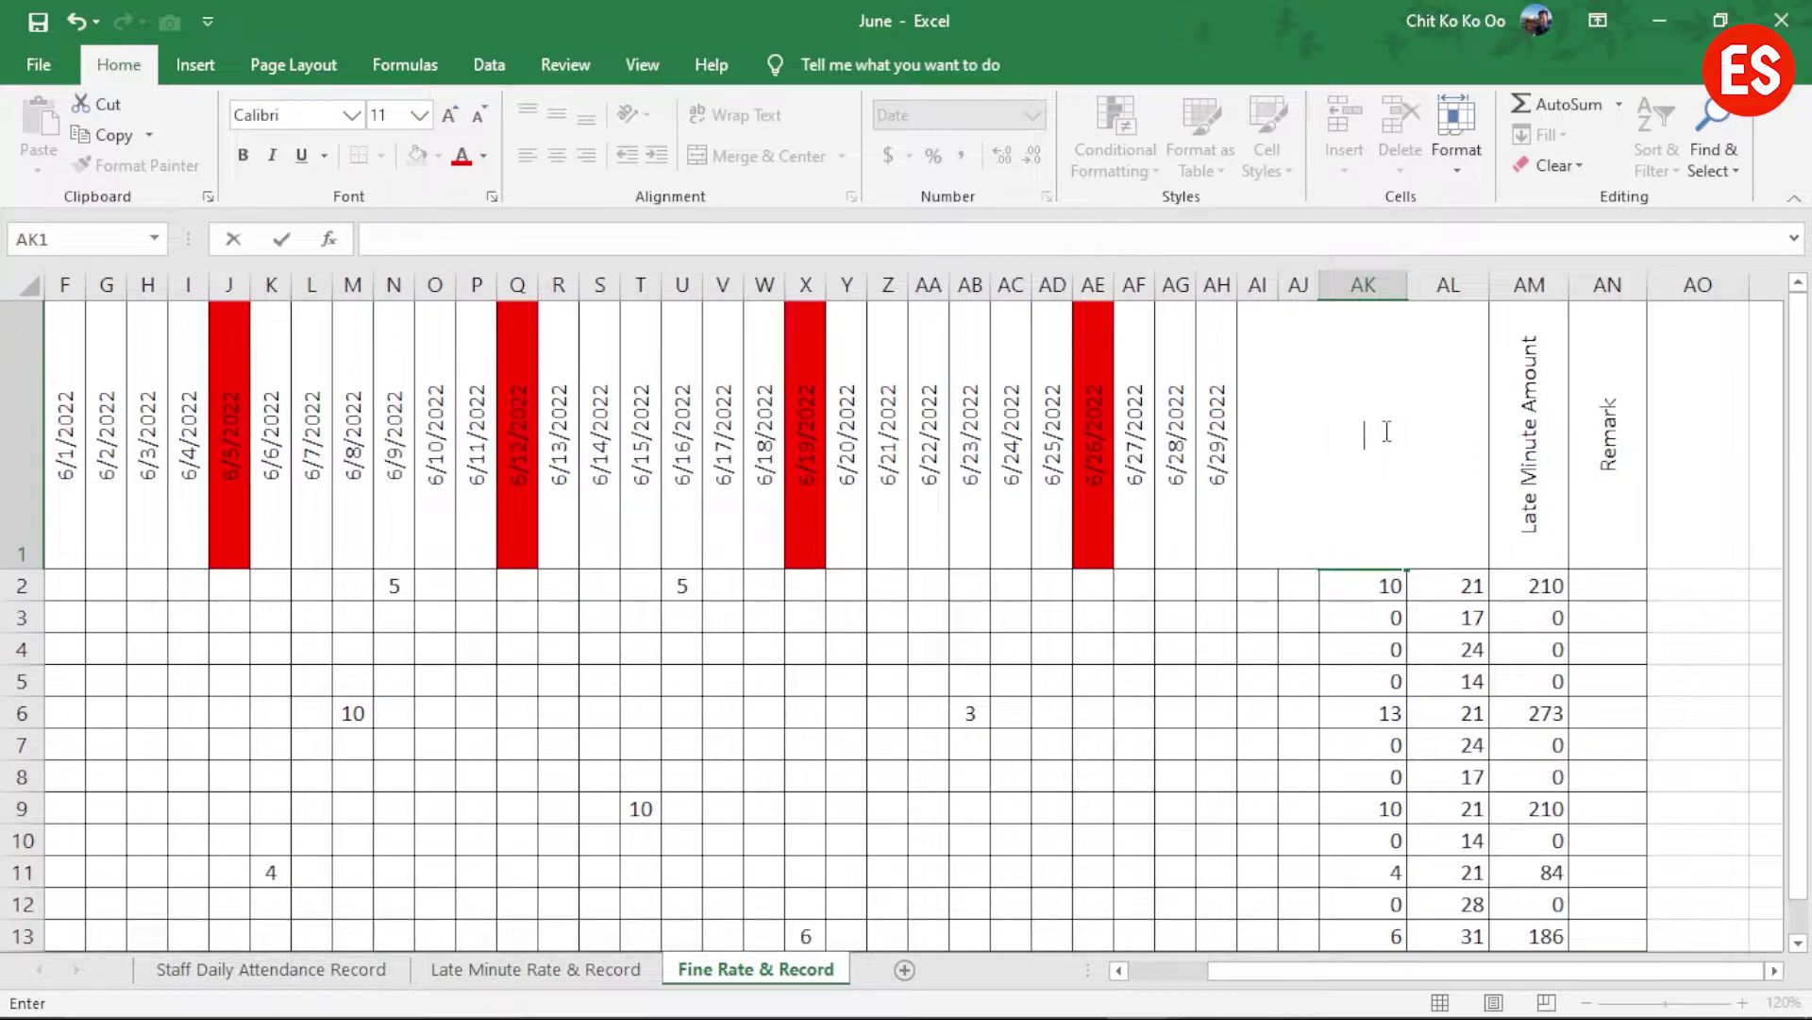
pyautogui.write('Total')
pyautogui.write(' Fine')
pyautogui.write(' Amount')
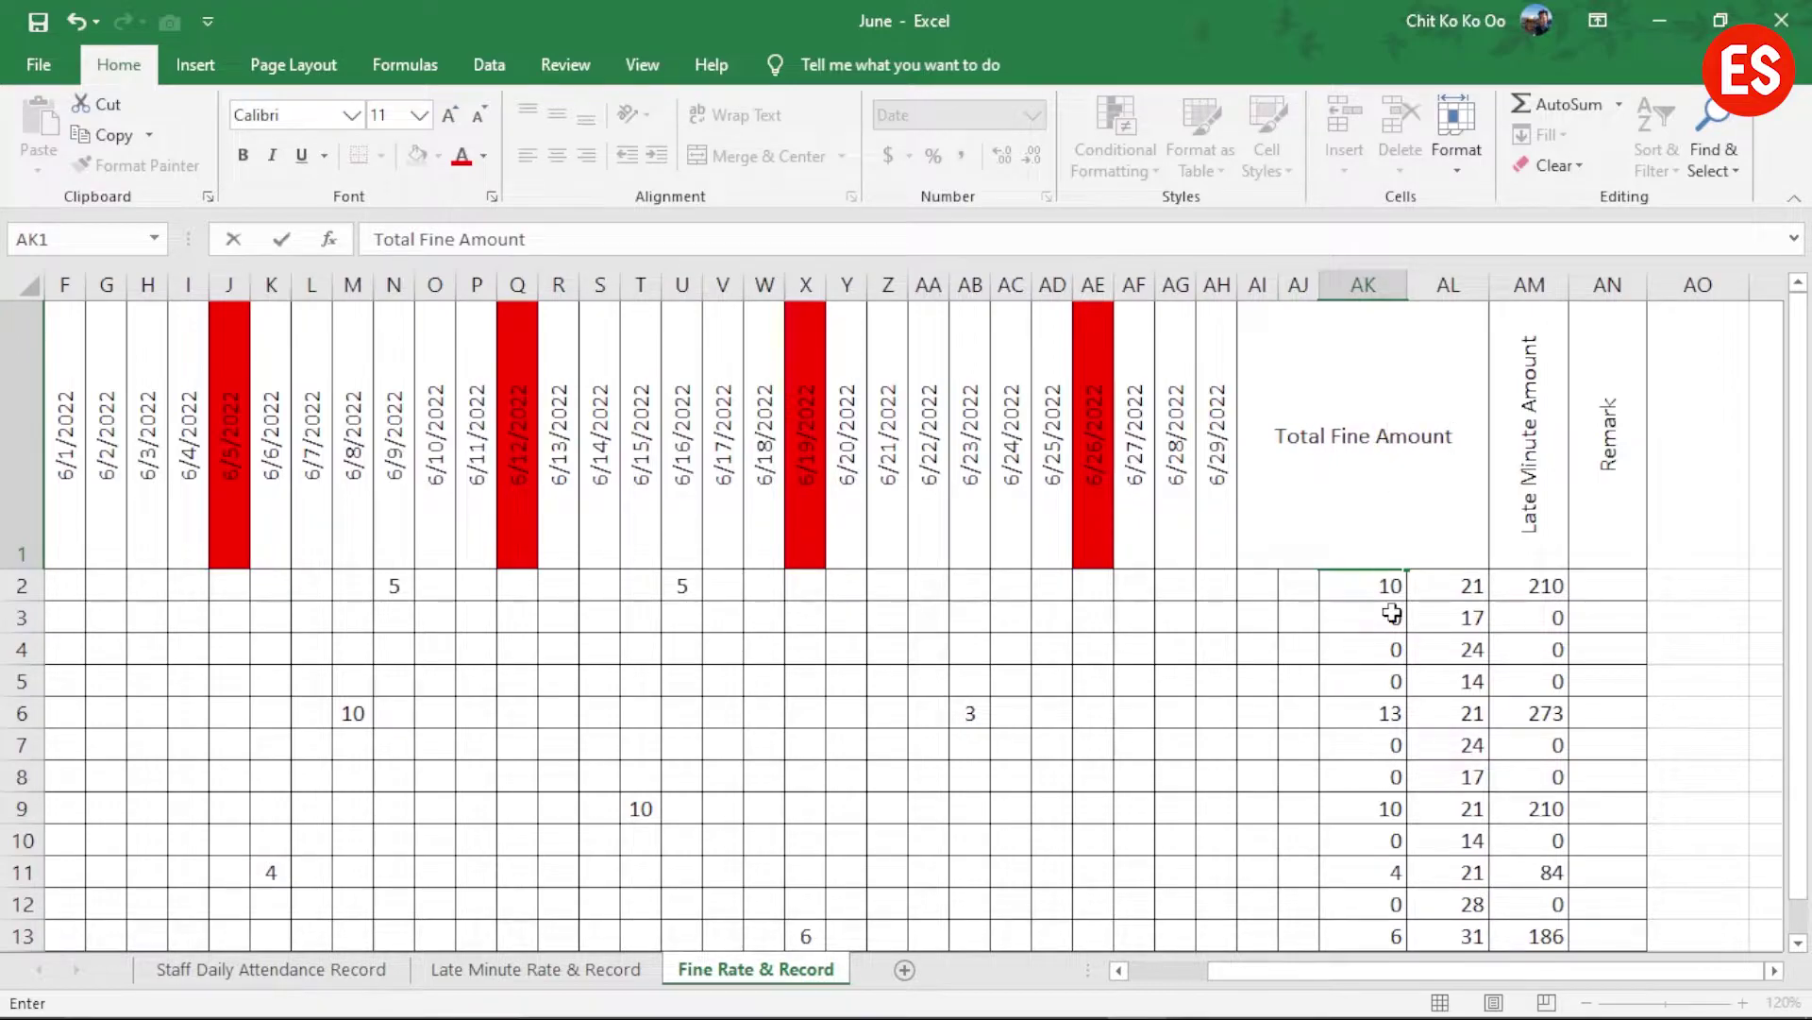
pyautogui.click(1392, 614)
pyautogui.click(1396, 468)
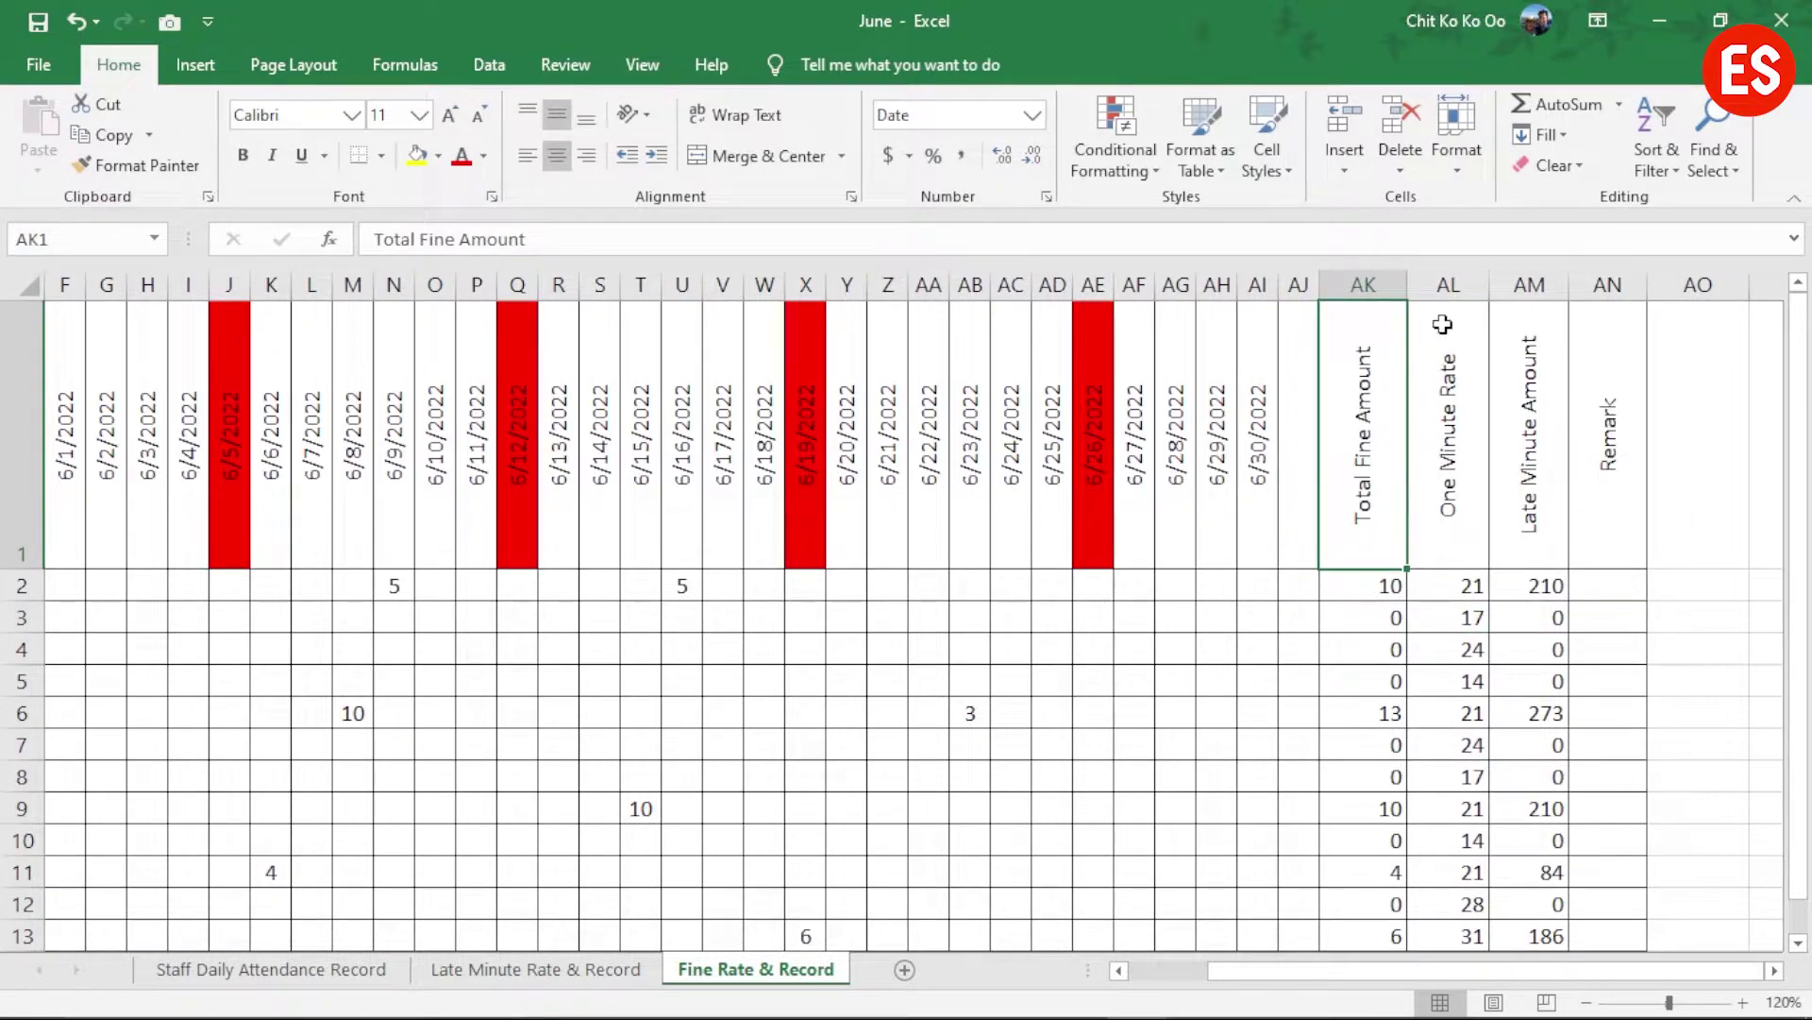
# Step: Delete the One Minute Rate and Late Minute Amount columns (AL:AM)
pyautogui.moveTo(1446, 282); pyautogui.dragTo(1521, 274)
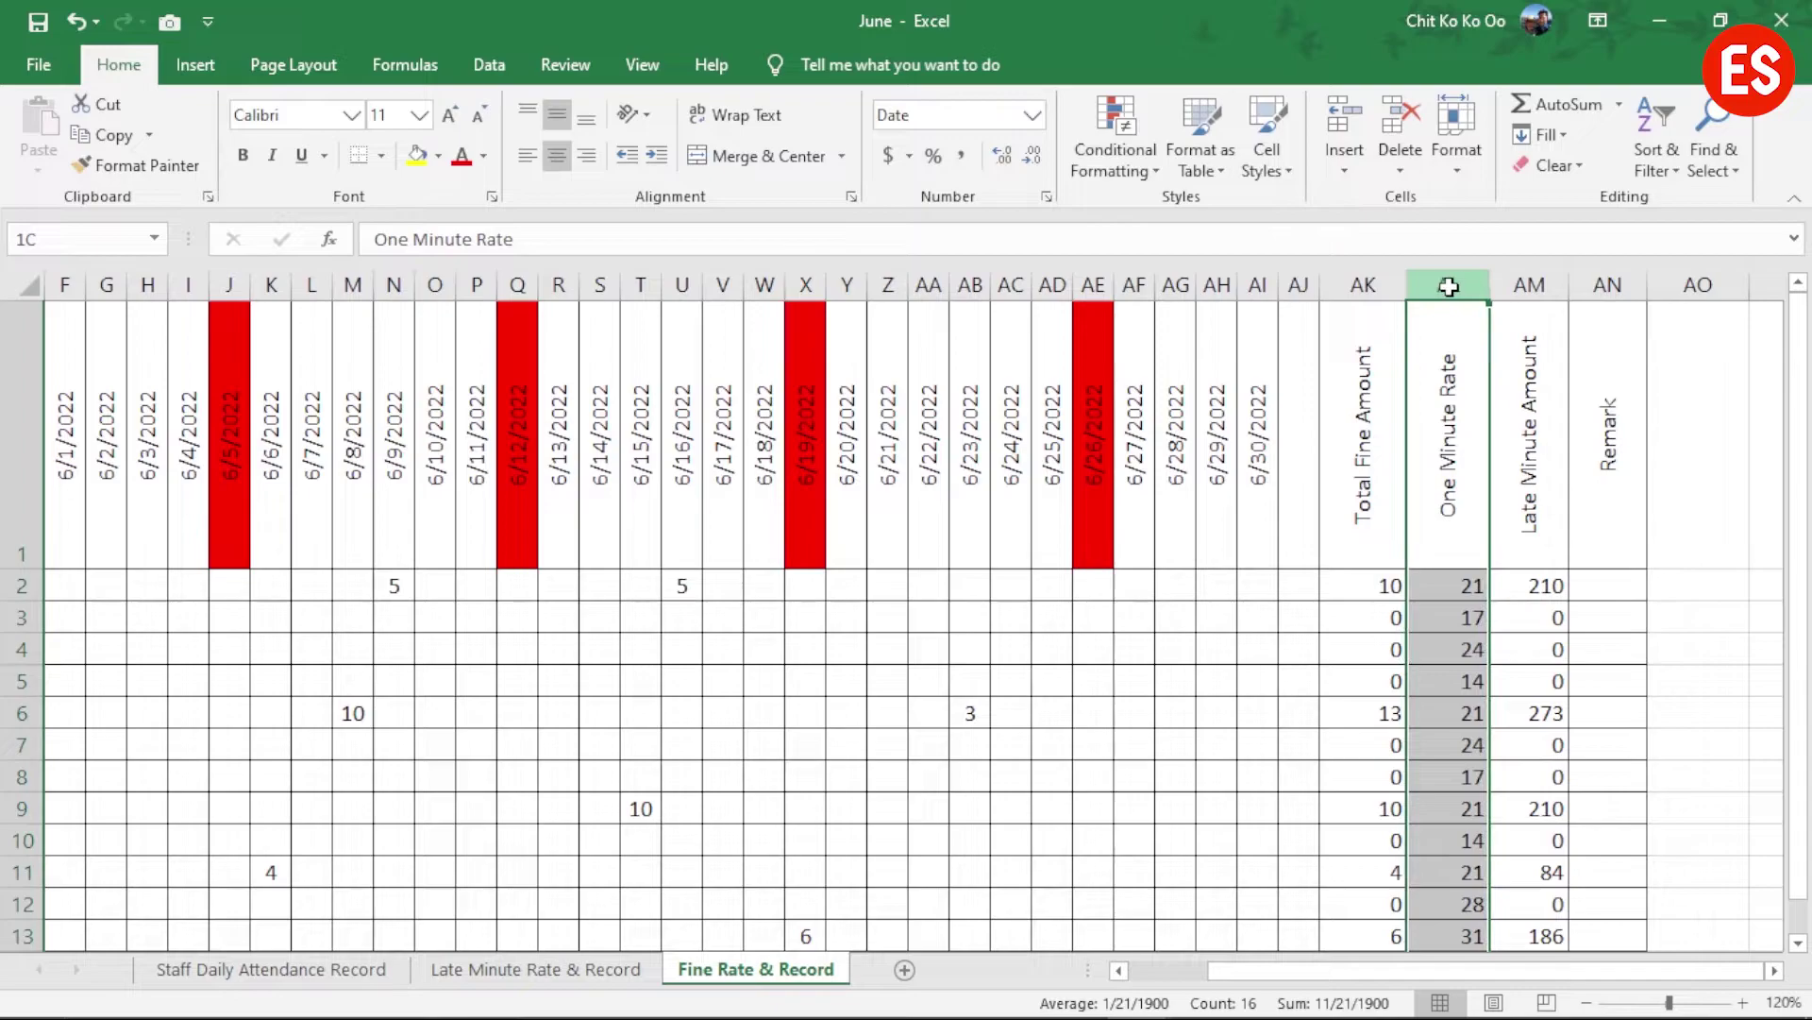
pyautogui.rightClick(1520, 271)
pyautogui.click(1618, 479)
pyautogui.click(1610, 631)
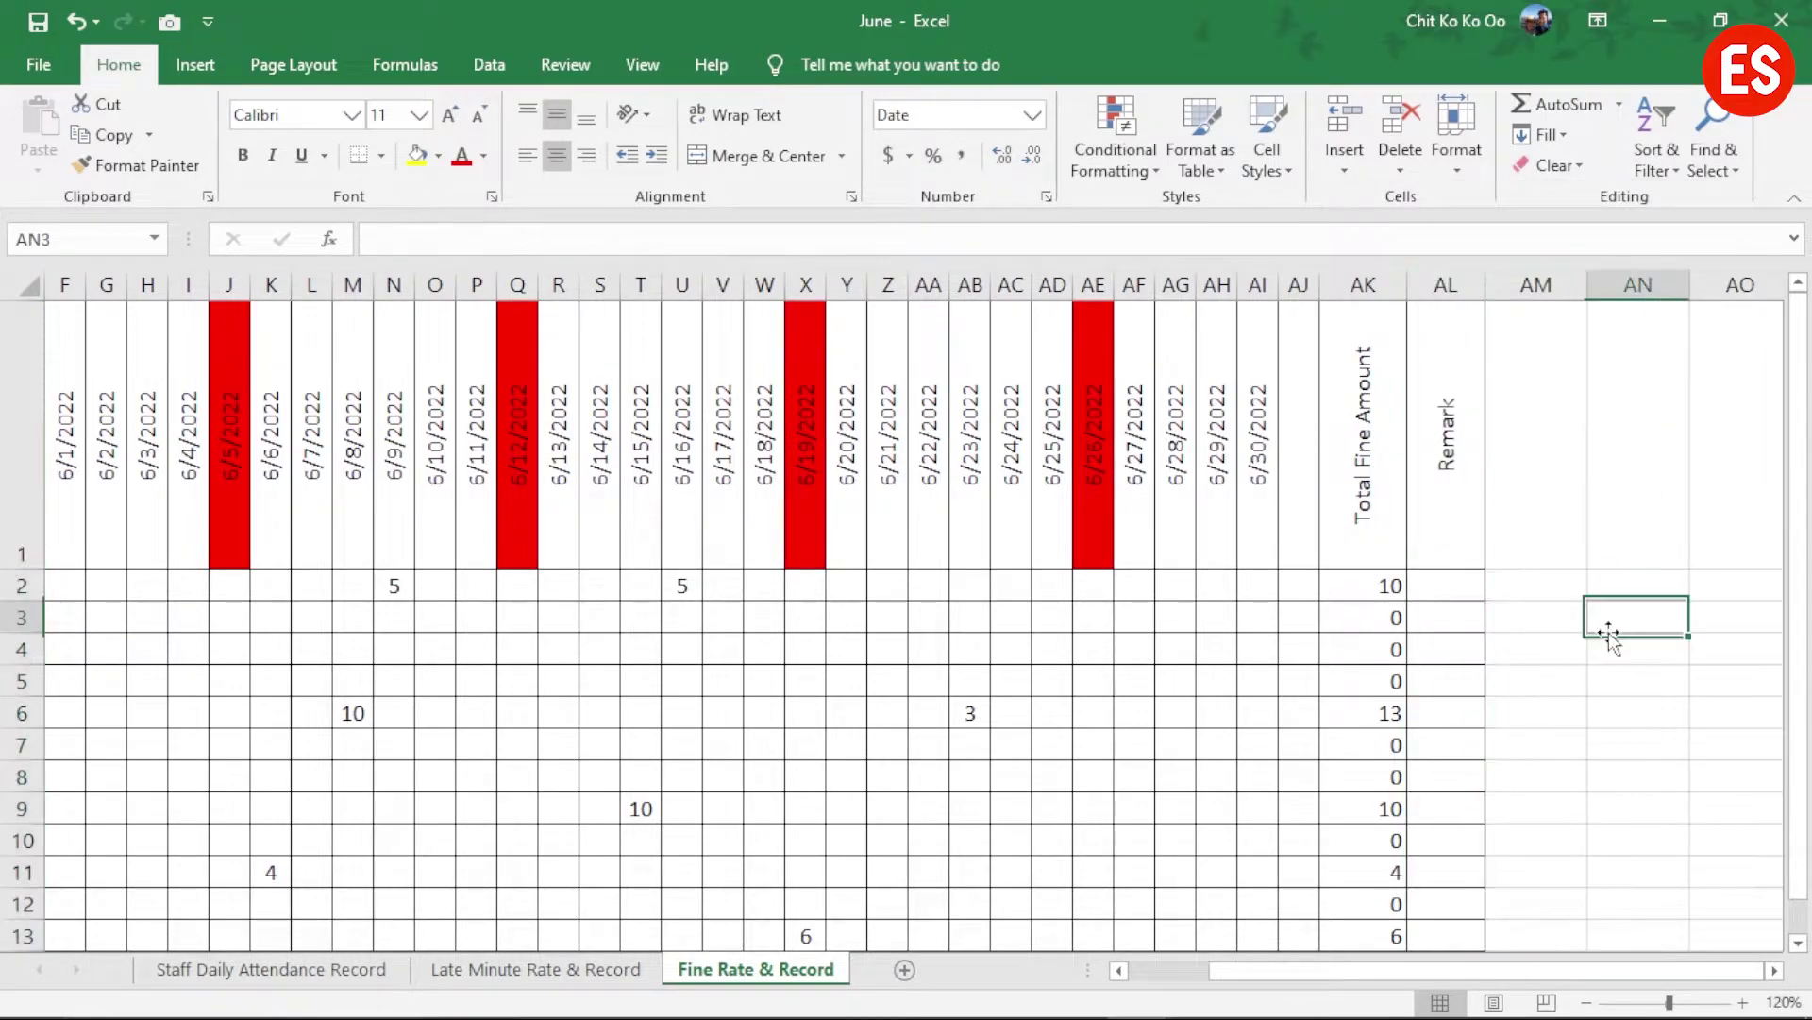
pyautogui.moveTo(1567, 970); pyautogui.dragTo(1501, 973)
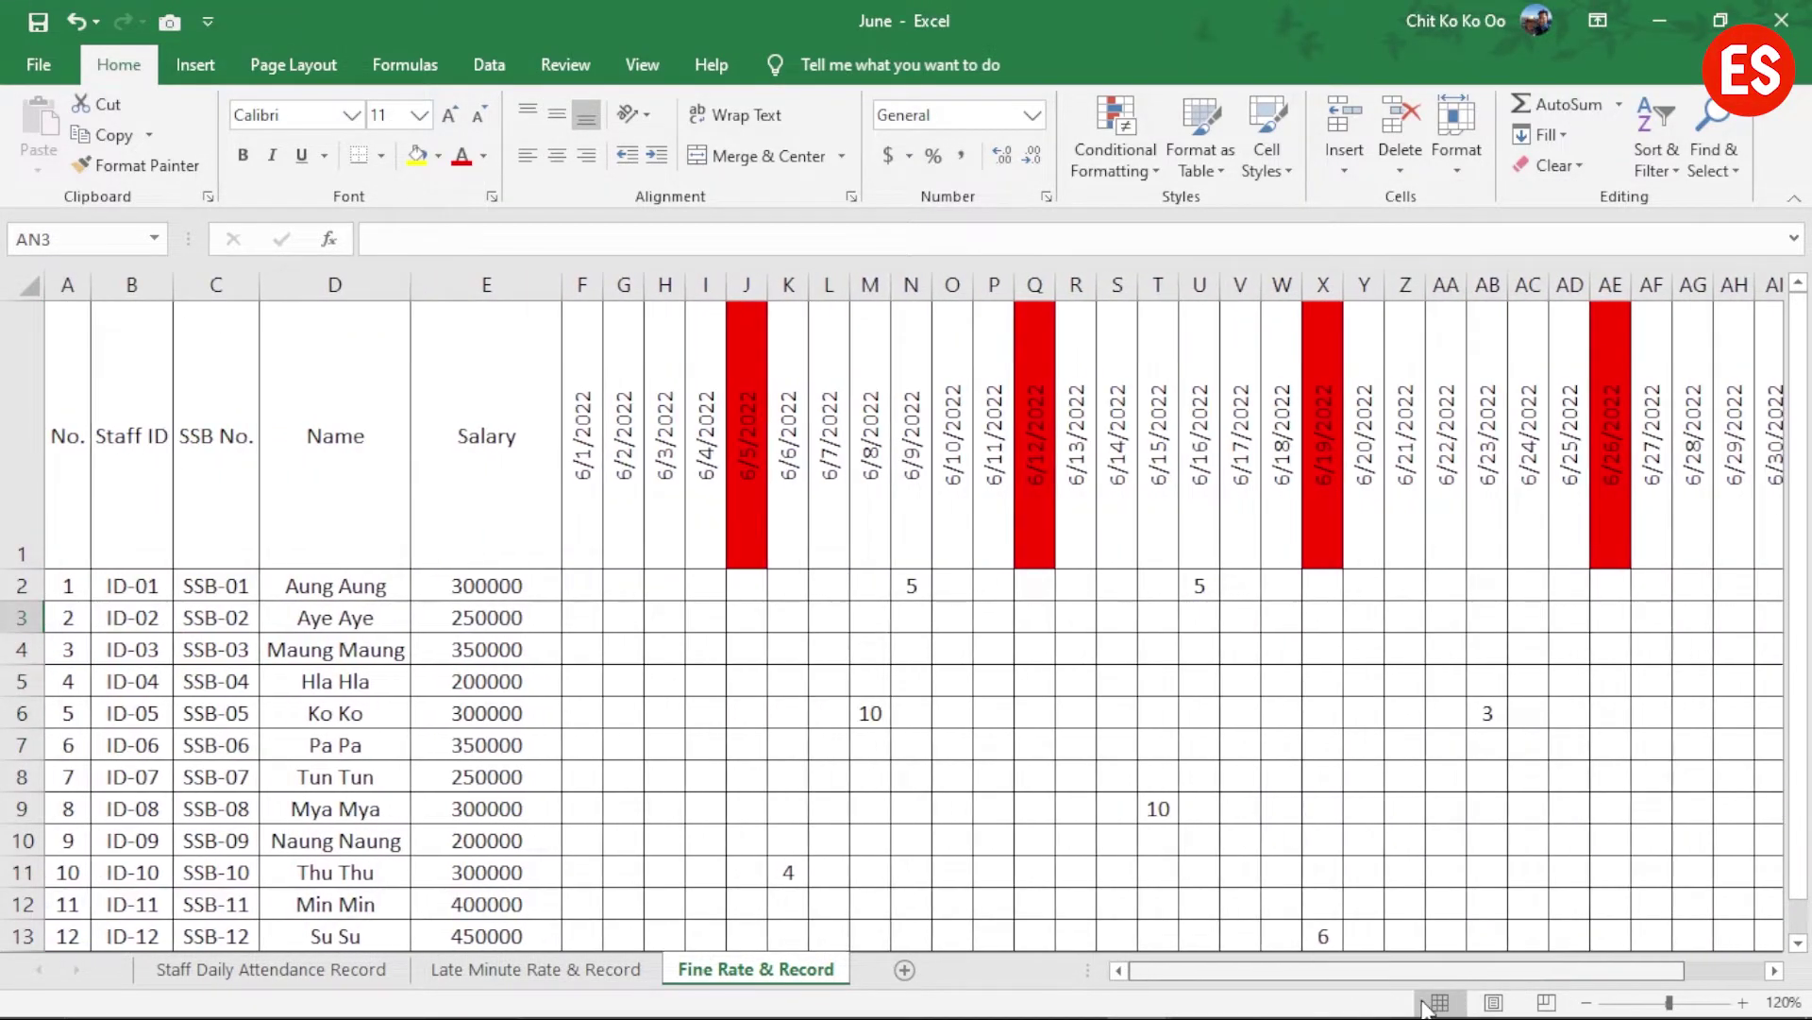
pyautogui.hscroll(3, 1577, 828)
pyautogui.click(1522, 591)
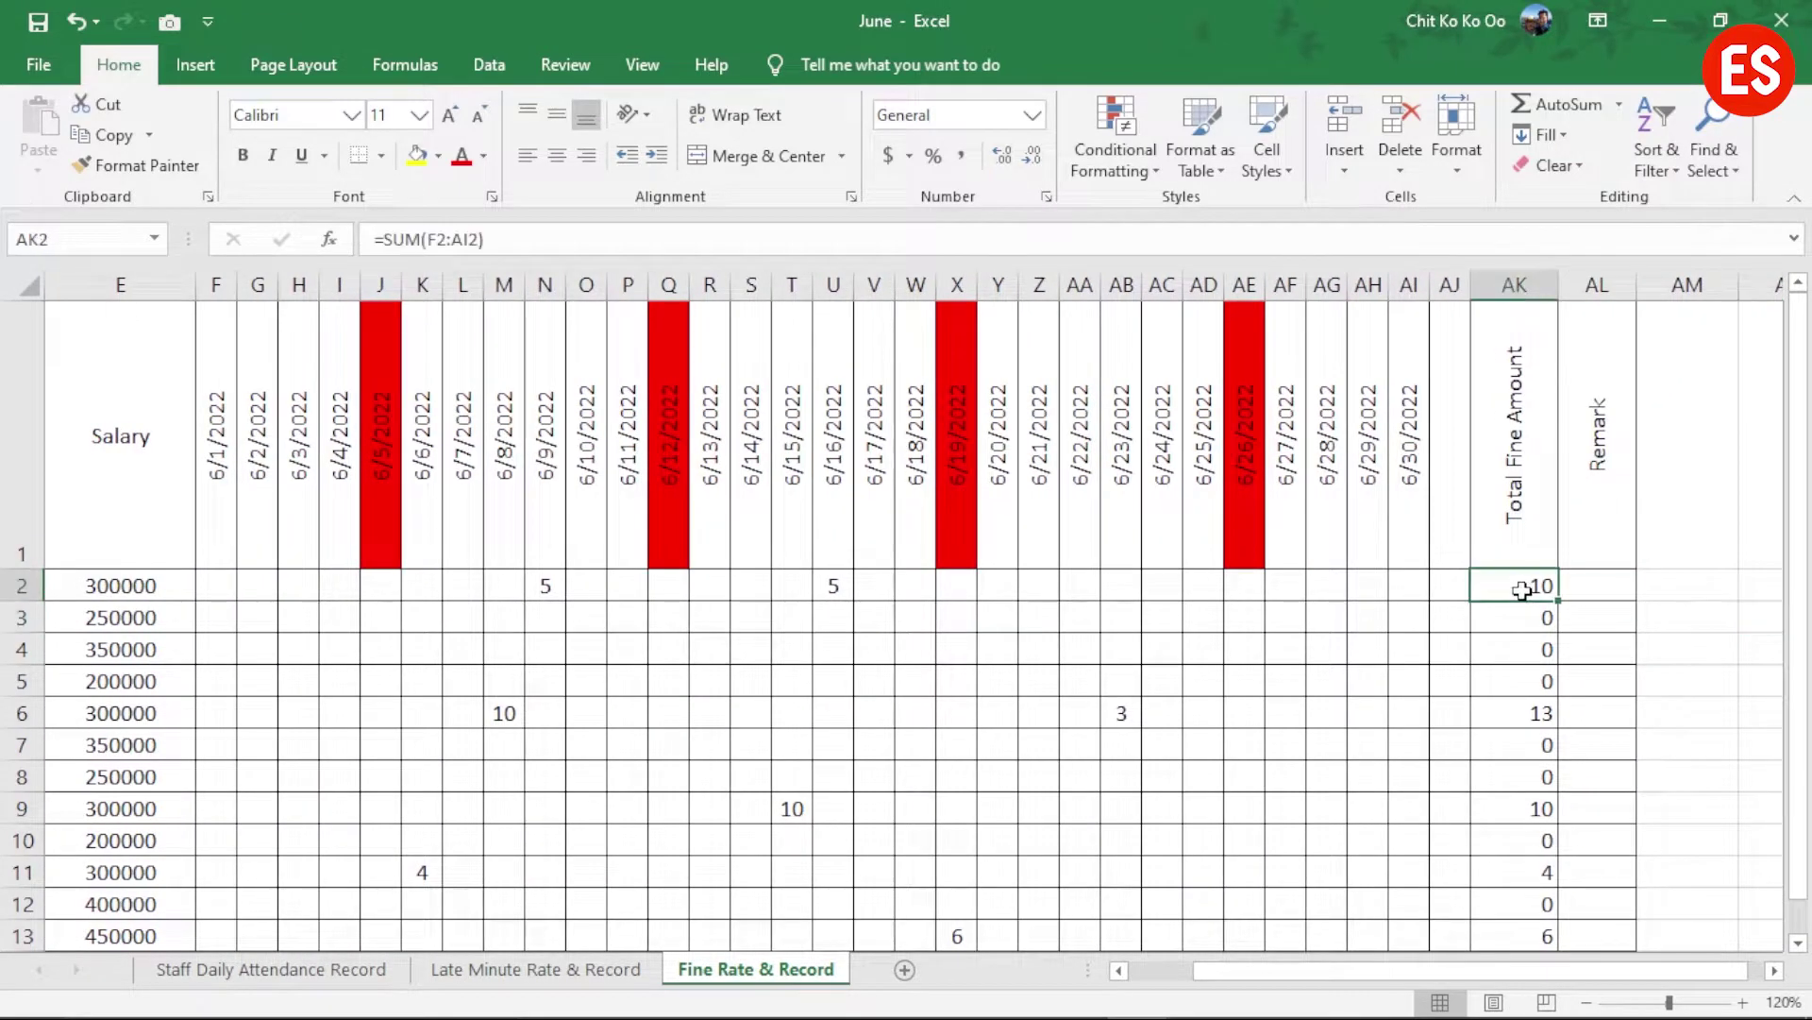
pyautogui.doubleClick(1522, 591)
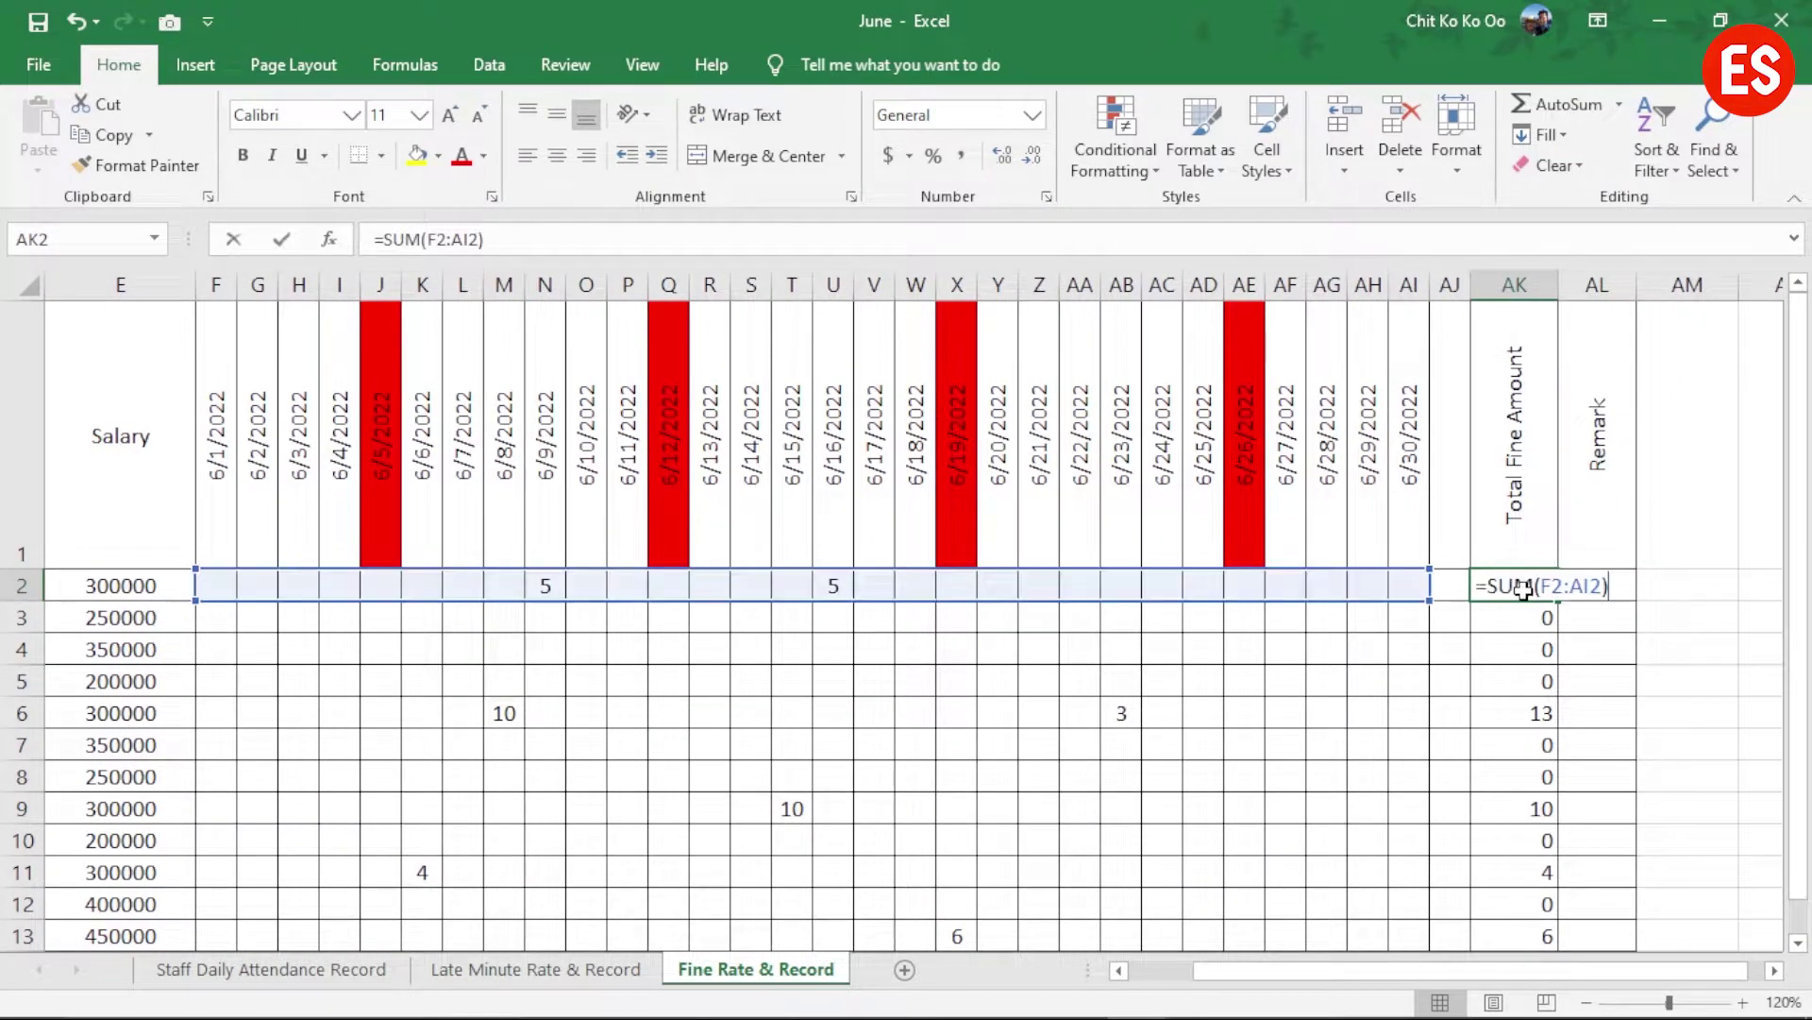
pyautogui.press('Return')
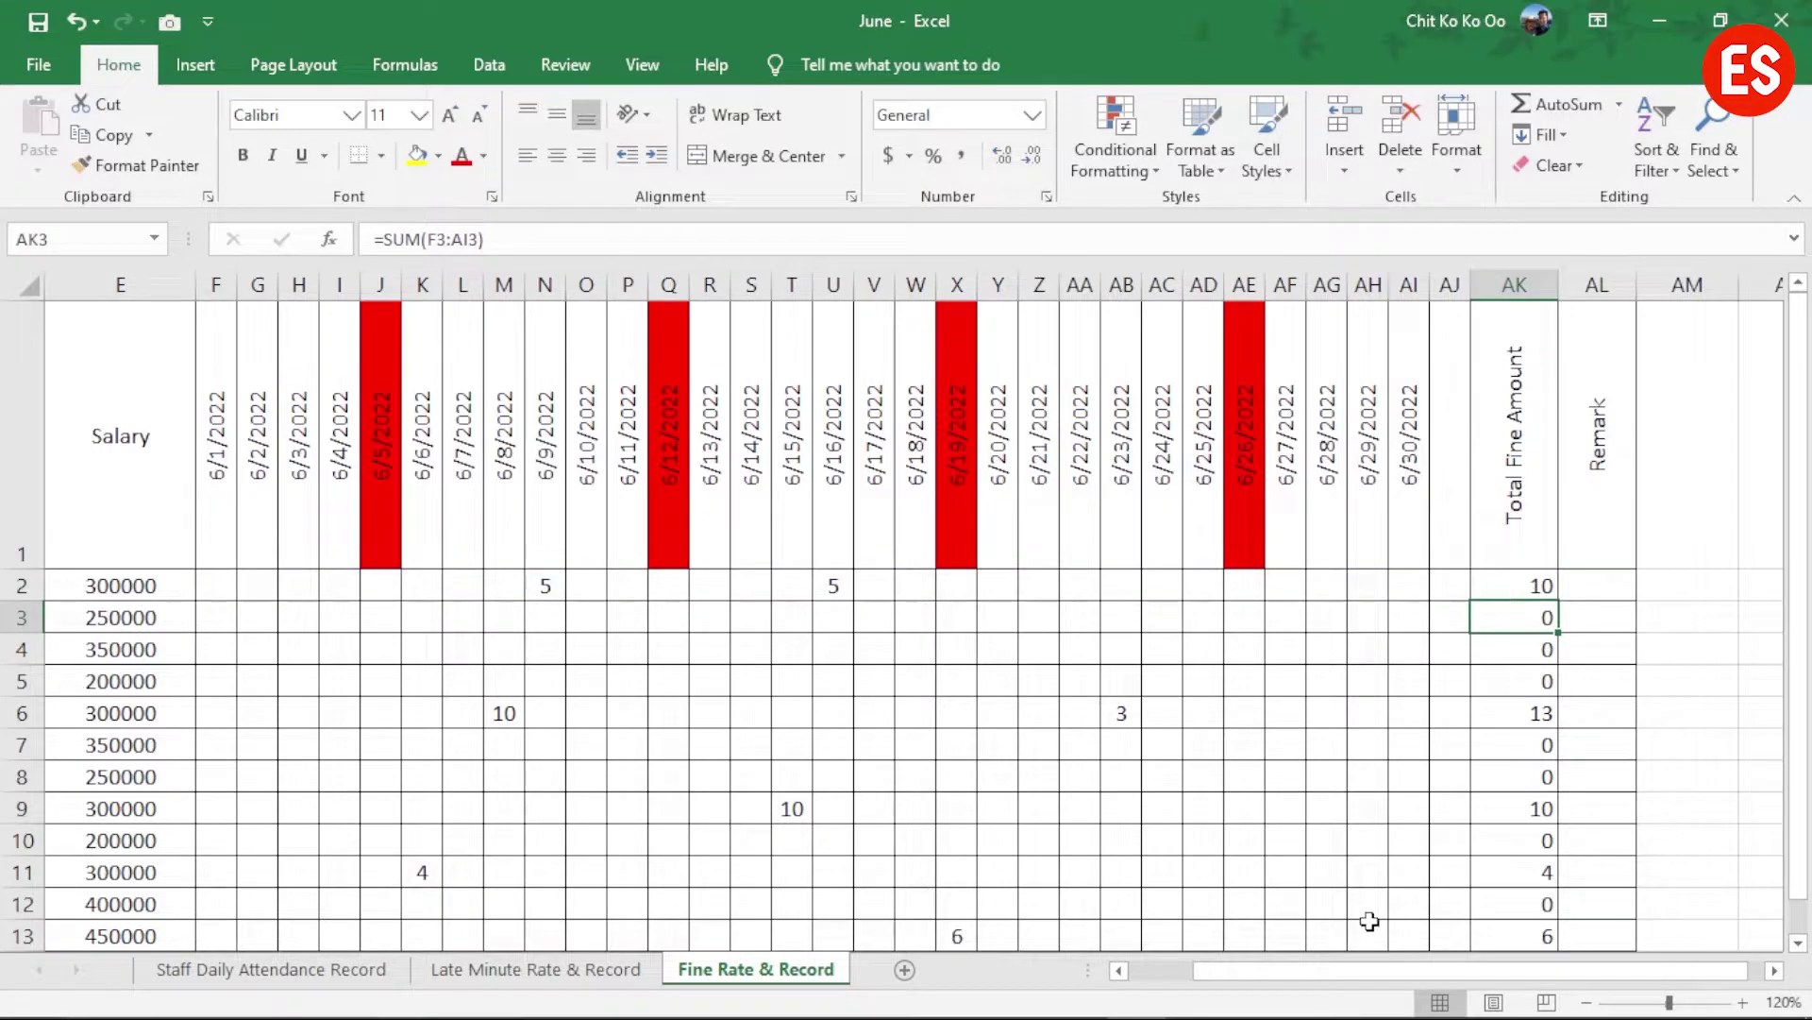
pyautogui.scroll(-1, 1444, 873)
pyautogui.scroll(-1, 1444, 873)
pyautogui.scroll(2, 1445, 873)
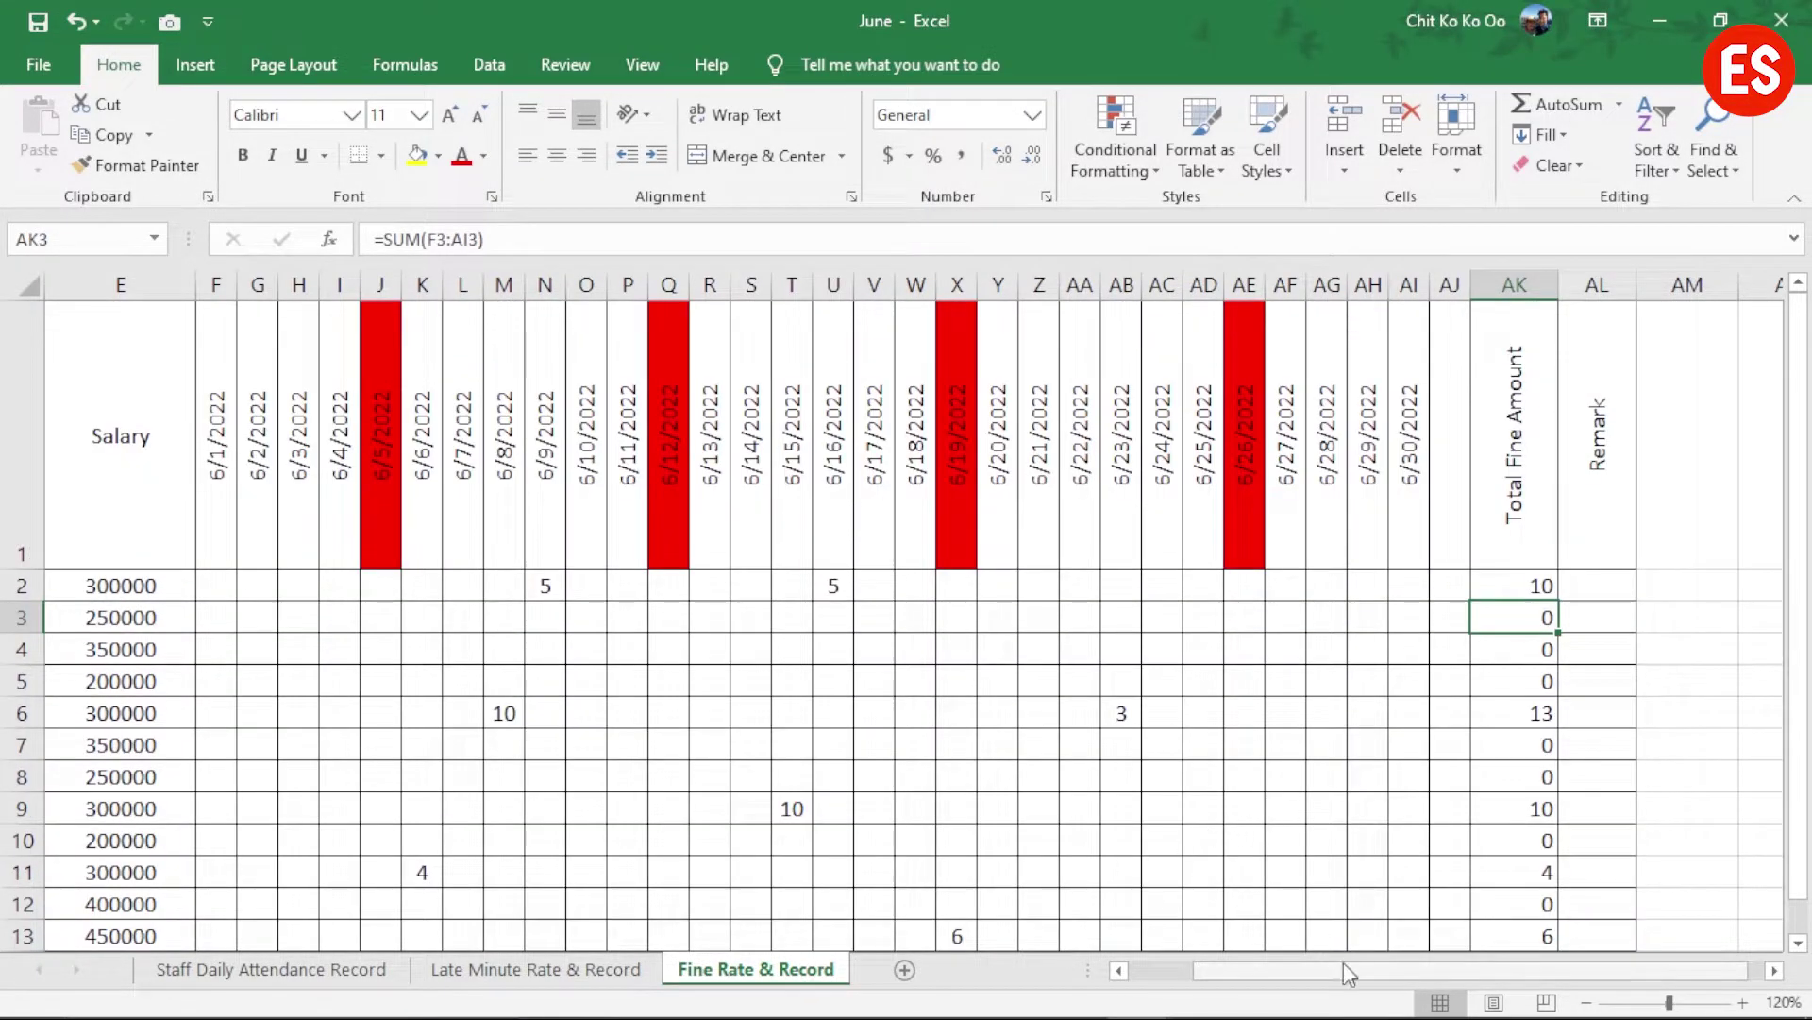
pyautogui.moveTo(1363, 970); pyautogui.dragTo(1297, 972)
pyautogui.click(1117, 713)
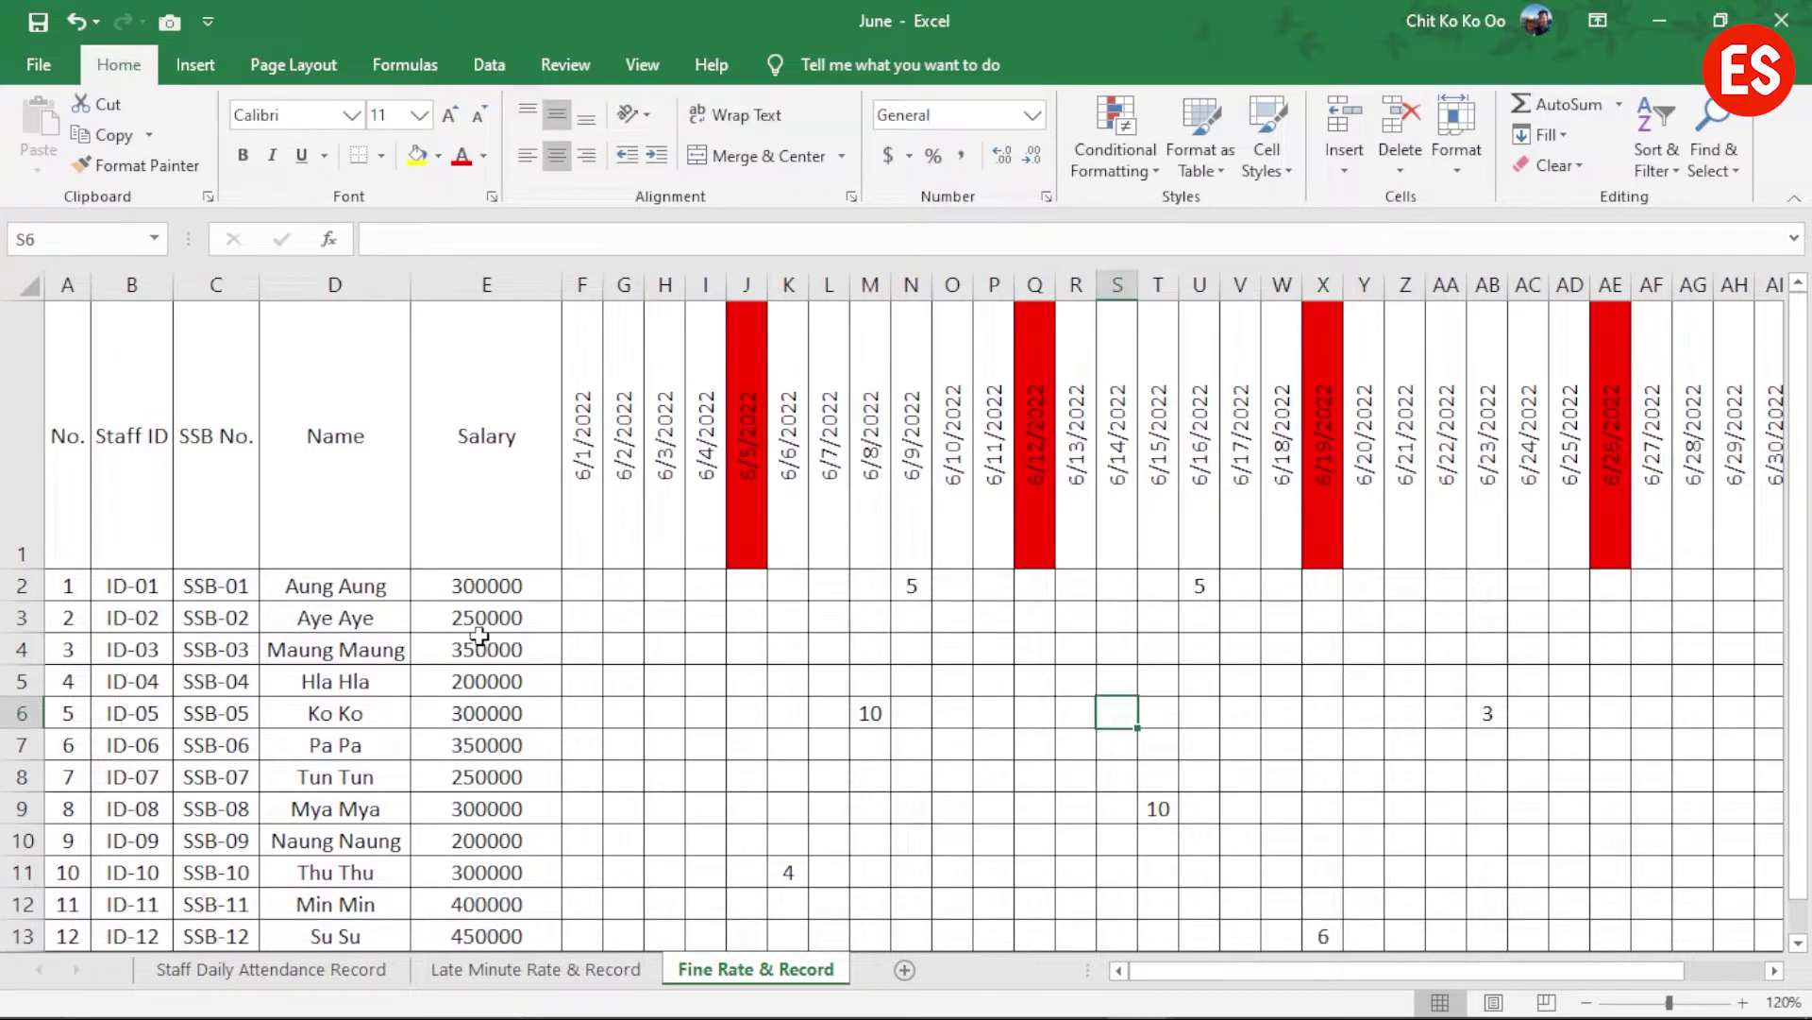
pyautogui.click(485, 586)
pyautogui.click(788, 617)
pyautogui.click(531, 627)
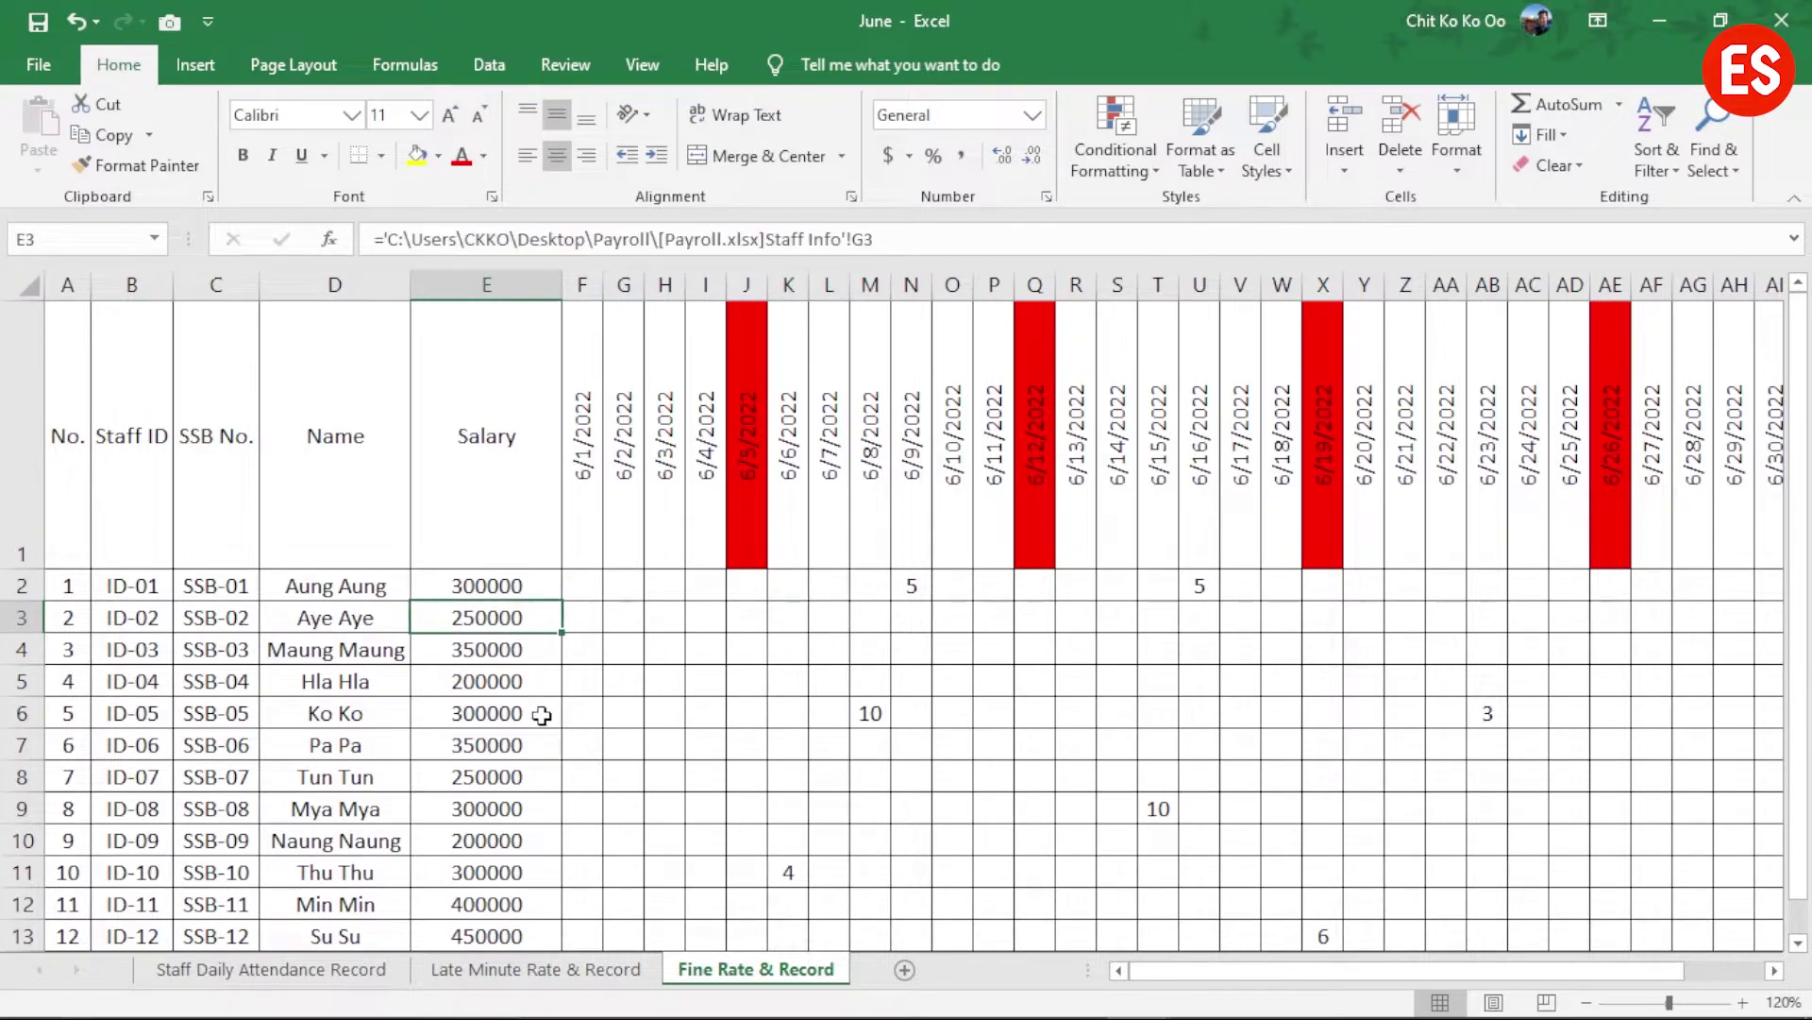
pyautogui.scroll(-1, 506, 837)
pyautogui.scroll(1, 506, 837)
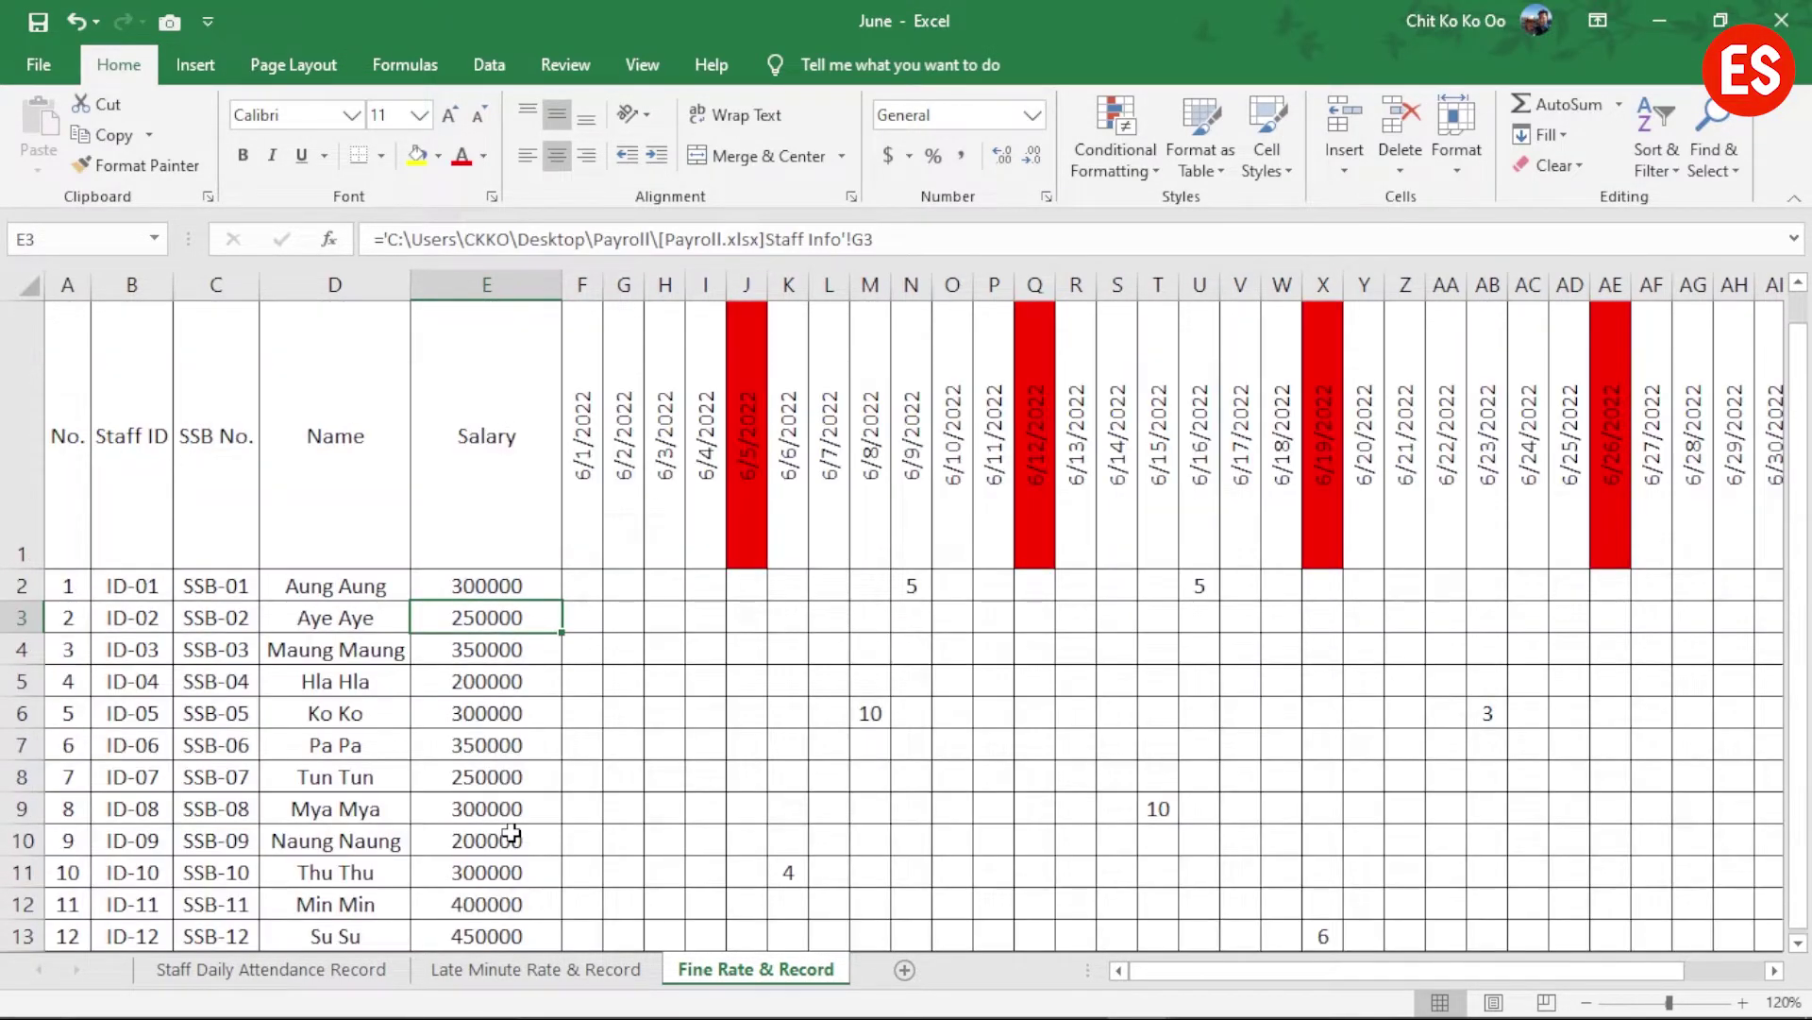
pyautogui.click(583, 586)
pyautogui.click(705, 681)
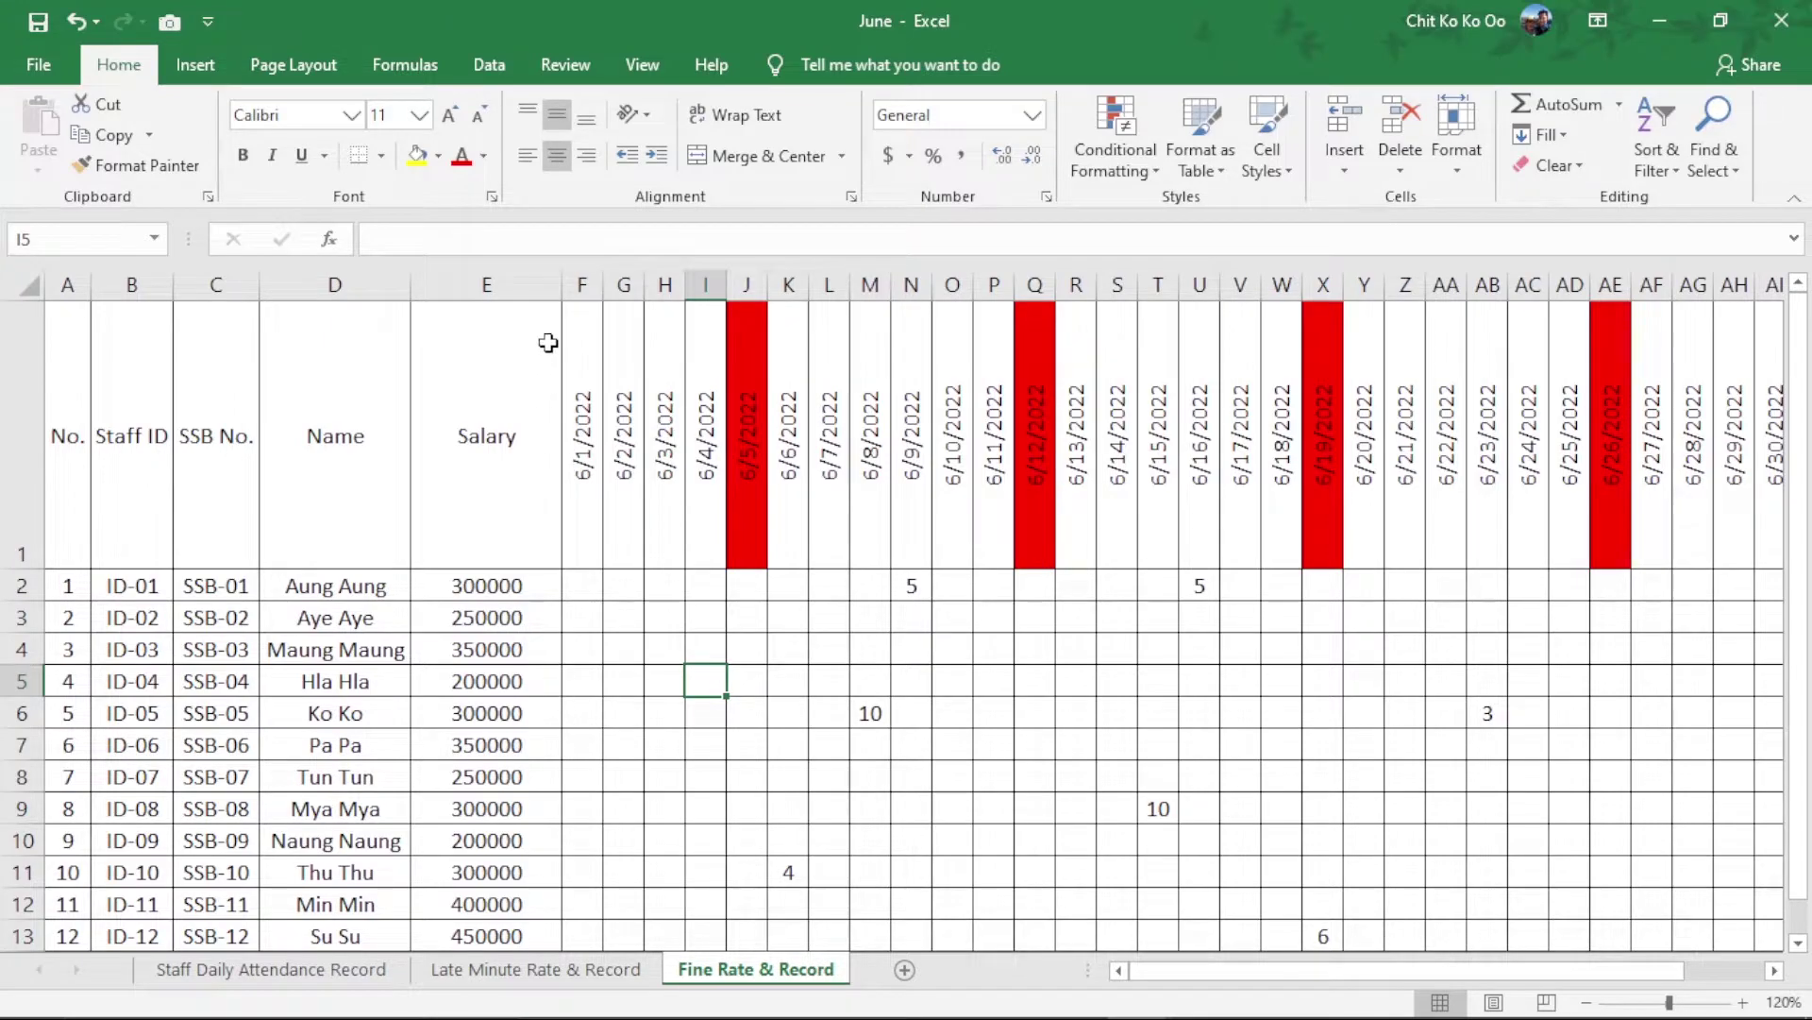
pyautogui.click(510, 291)
pyautogui.rightClick(510, 291)
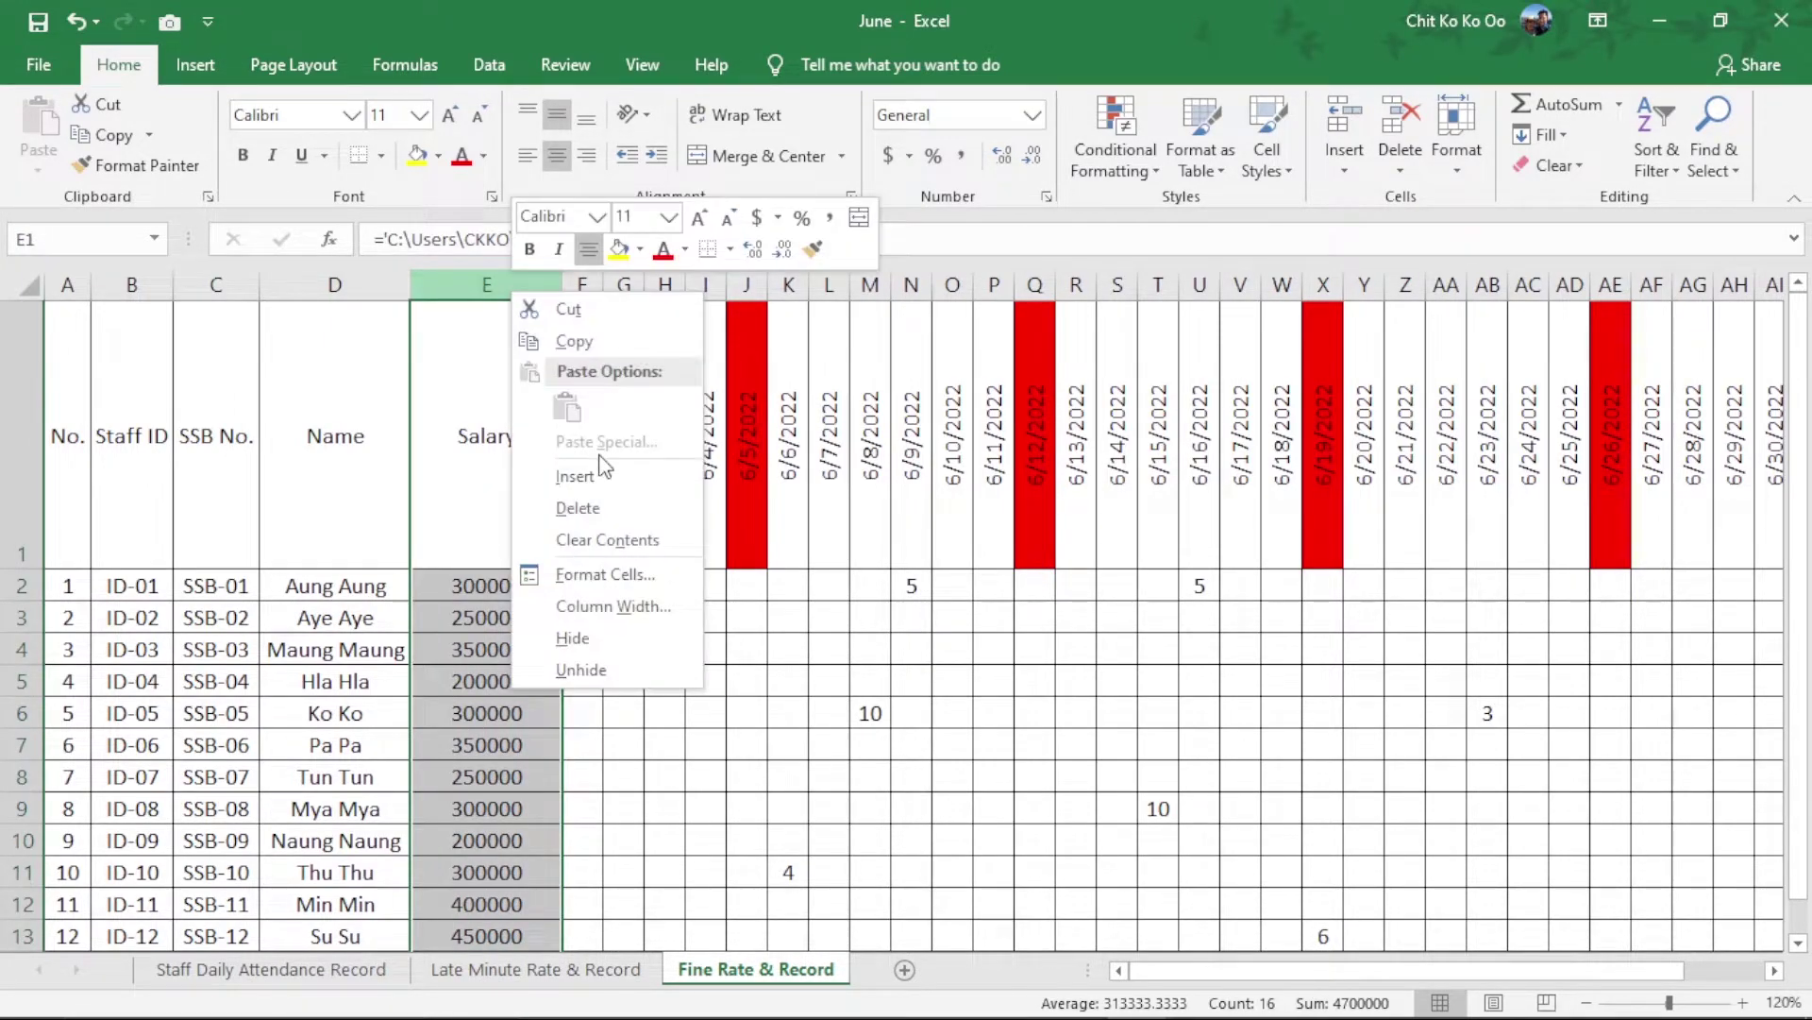
# Step: Delete column E (Salary) from the Fine Rate & Record sheet
pyautogui.click(608, 500)
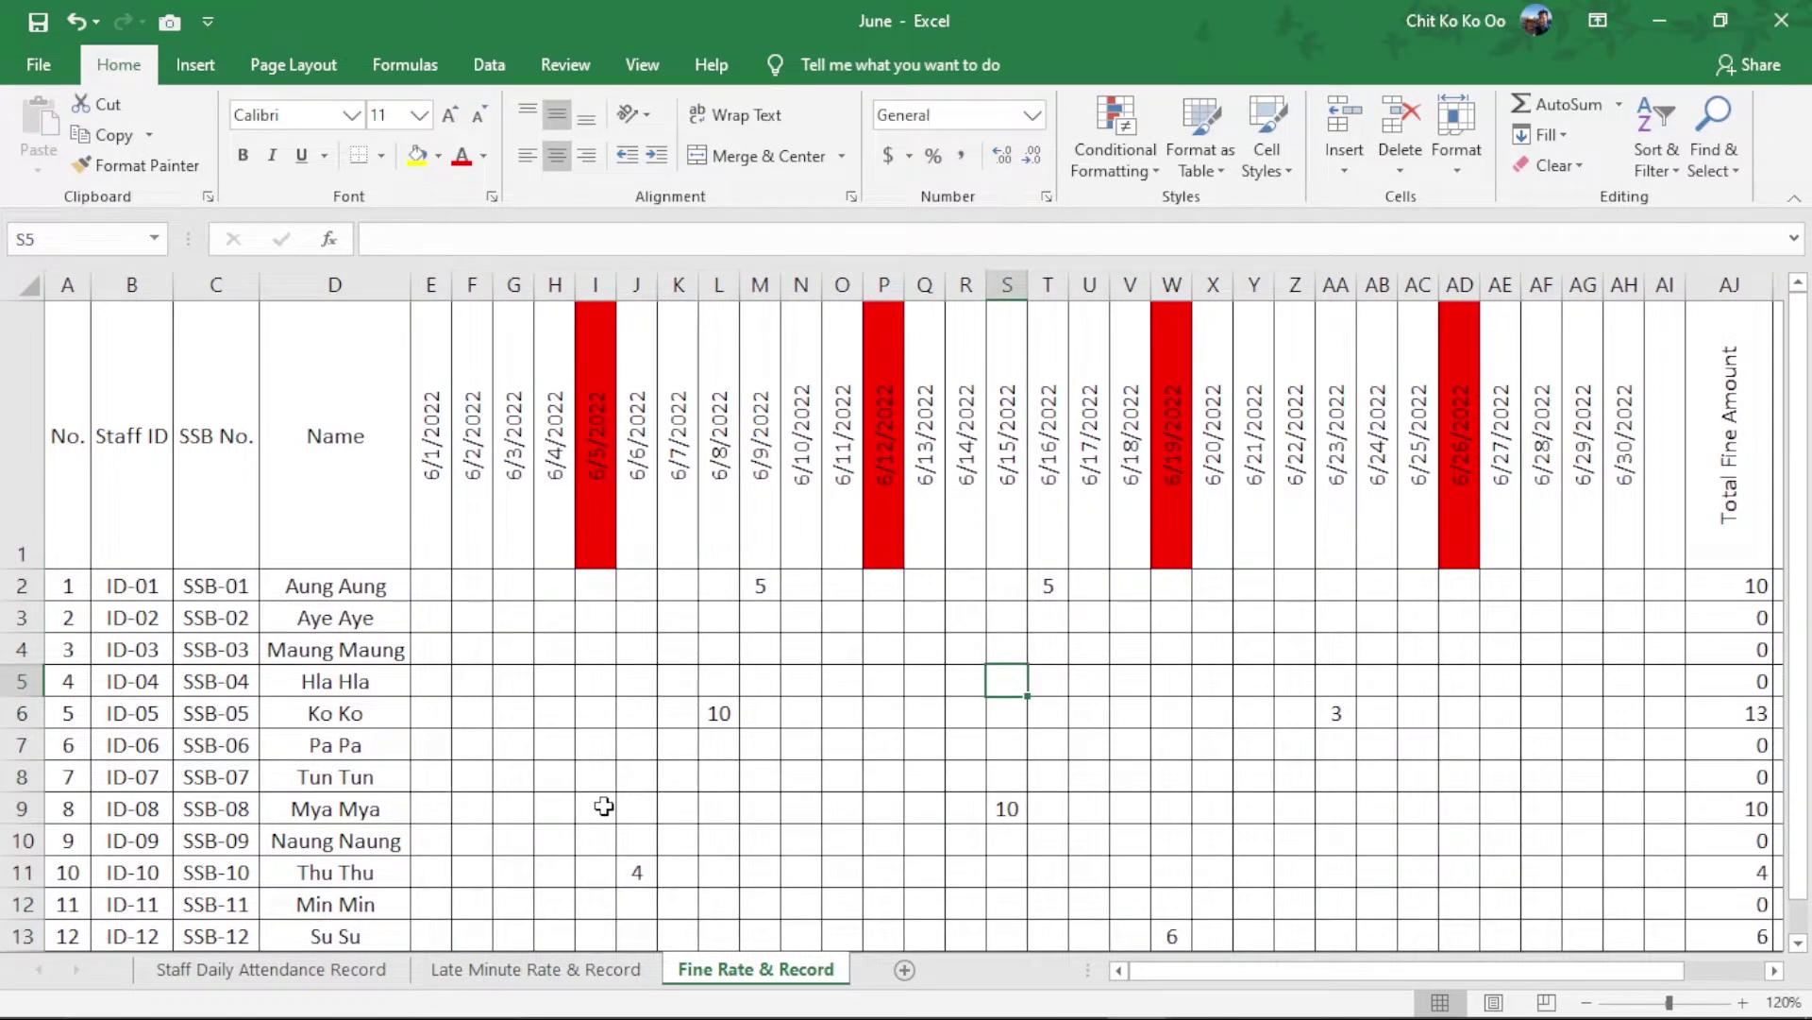
pyautogui.click(930, 802)
pyautogui.click(720, 776)
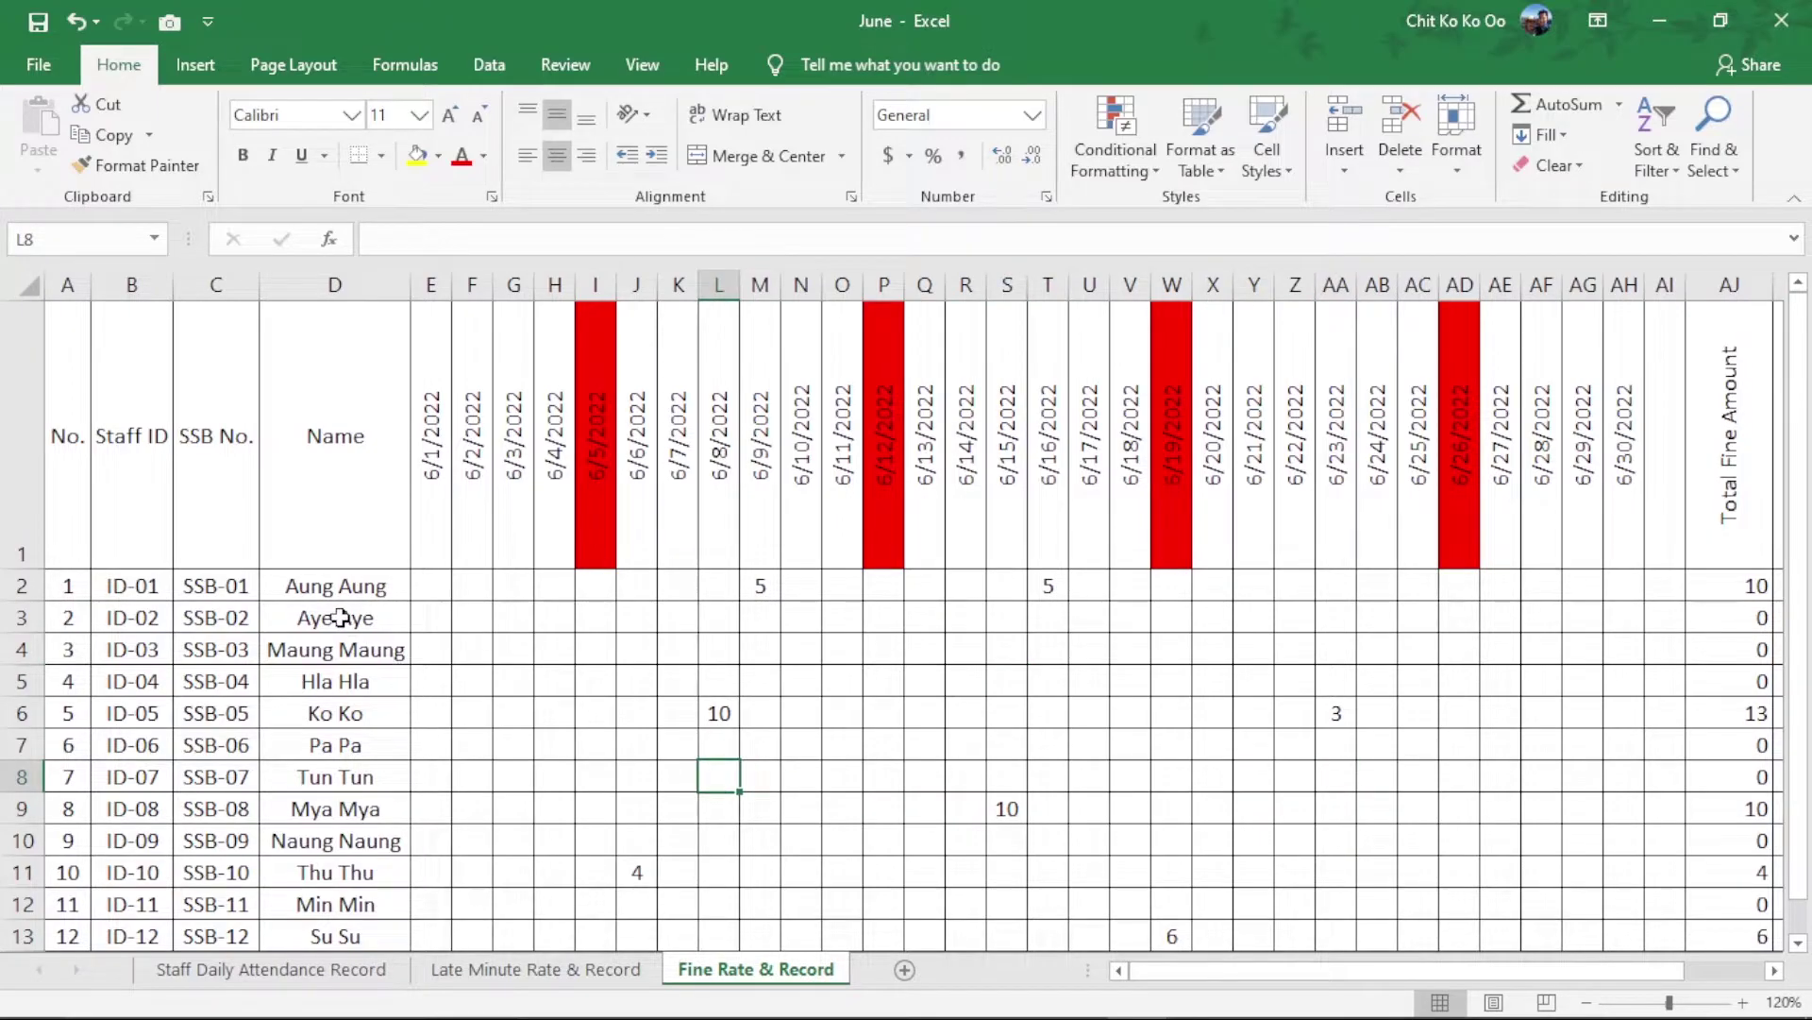
pyautogui.click(1383, 745)
pyautogui.scroll(-2, 724, 888)
pyautogui.scroll(2, 802, 845)
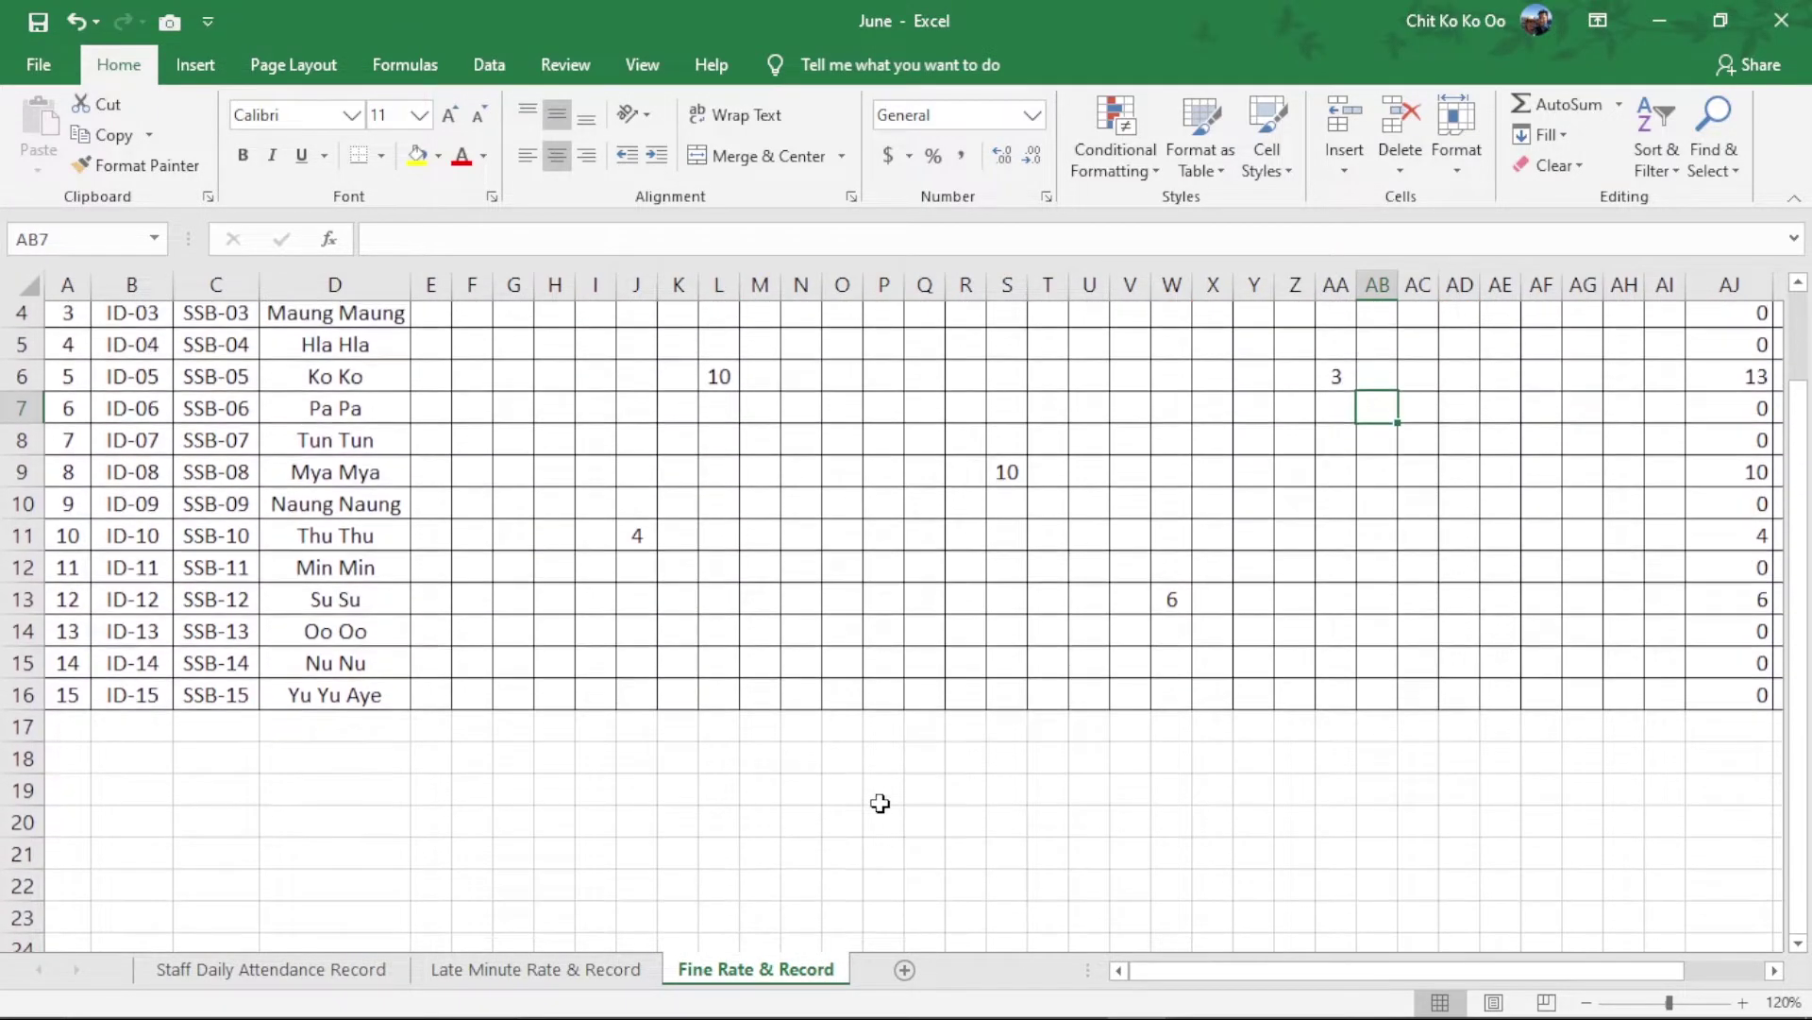
pyautogui.click(760, 595)
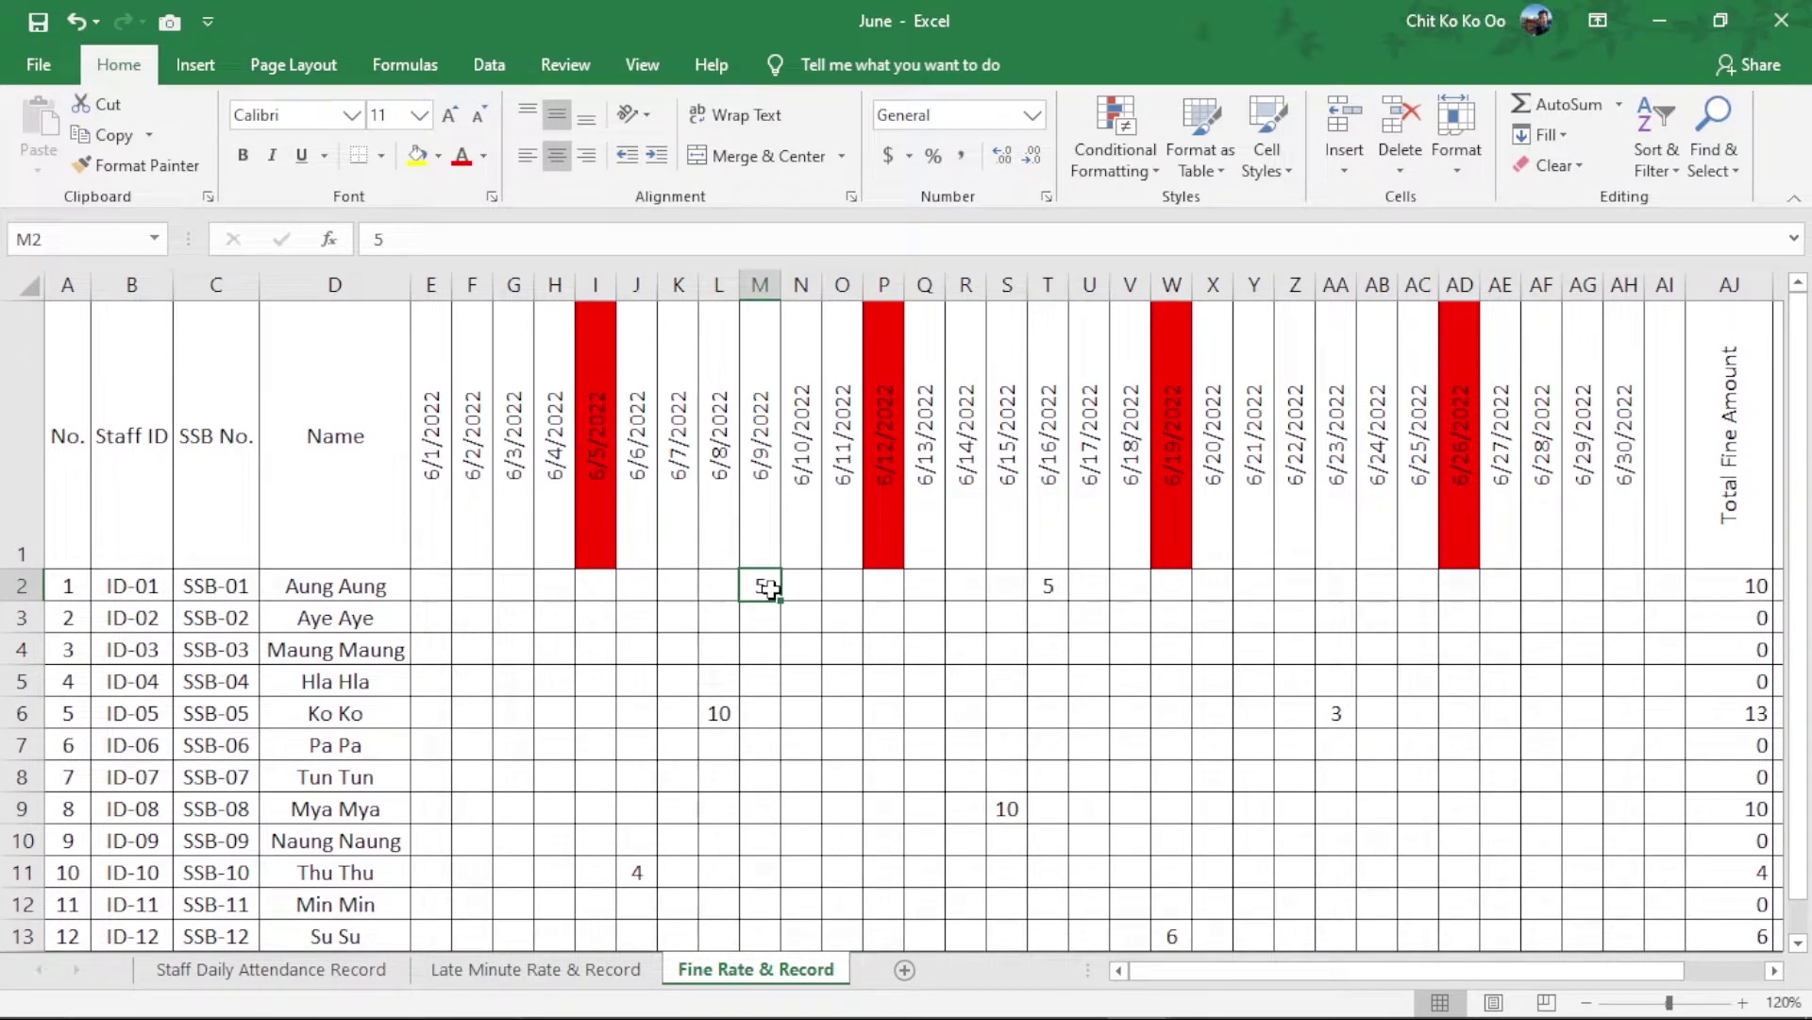
# Step: Enter fines of 500 in M2, 100 in T2, 3000 in L6 and 500 in AA6
pyautogui.write('500')
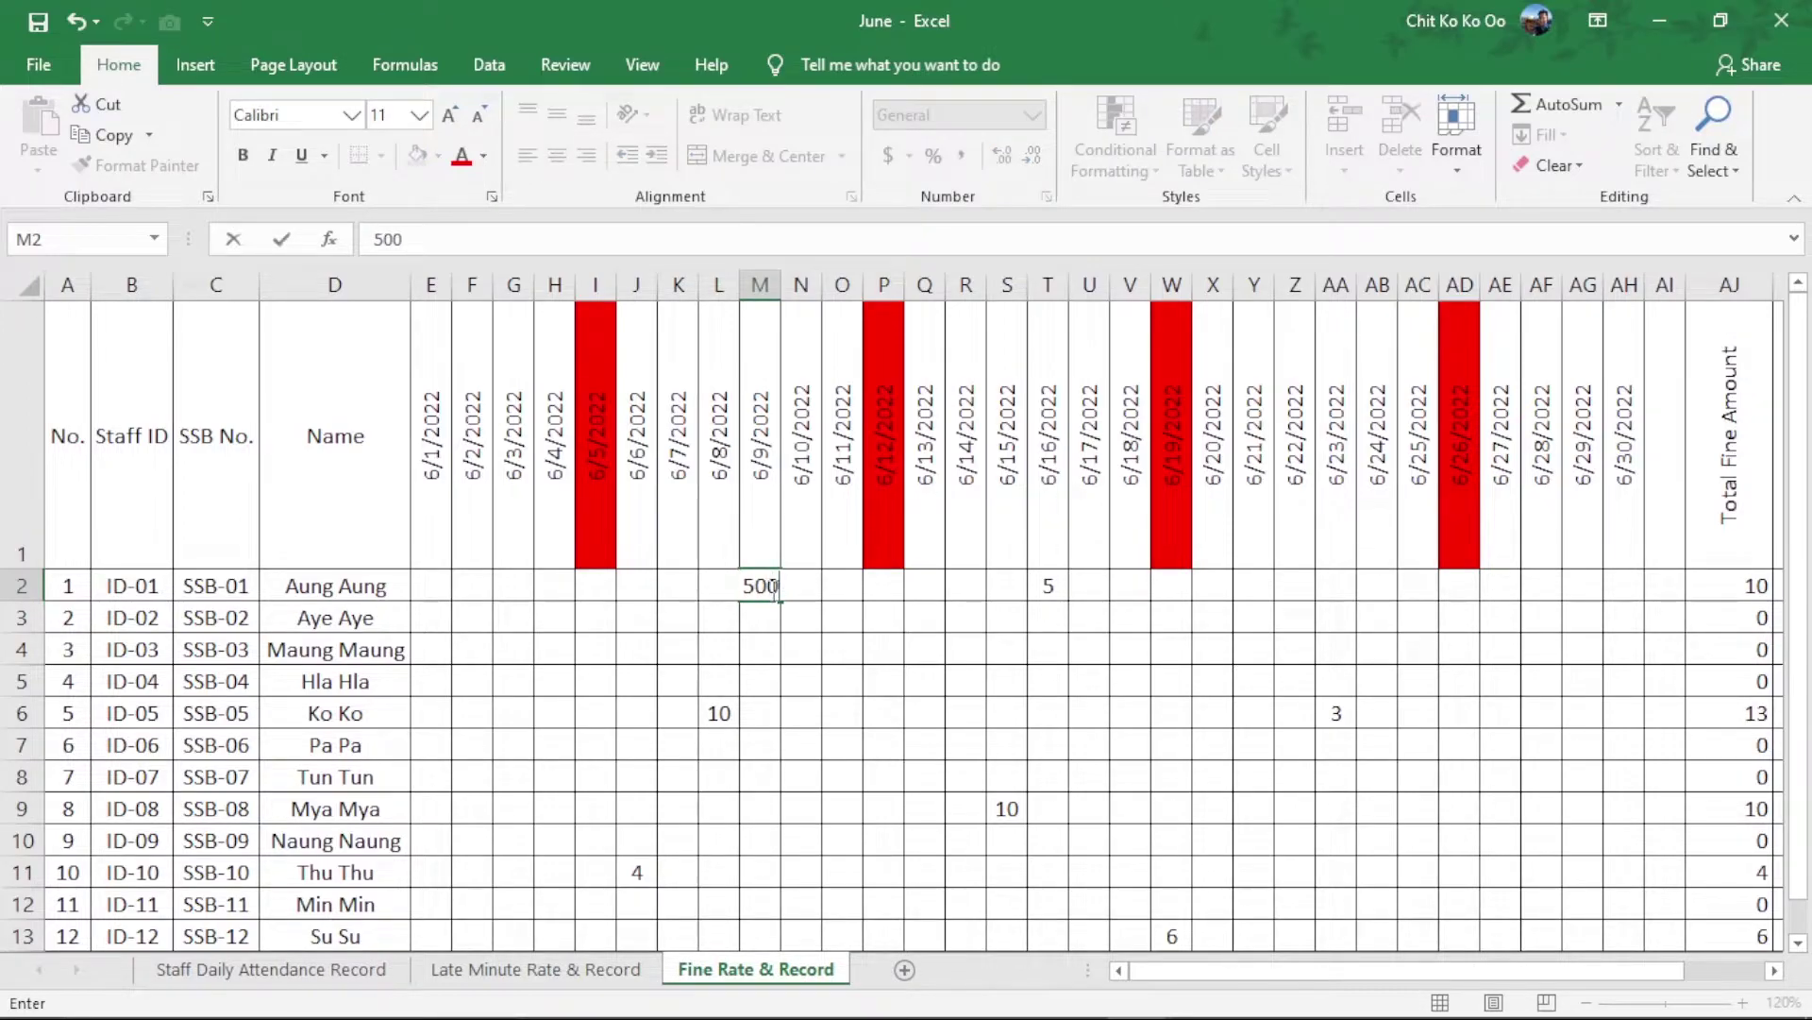
pyautogui.click(978, 701)
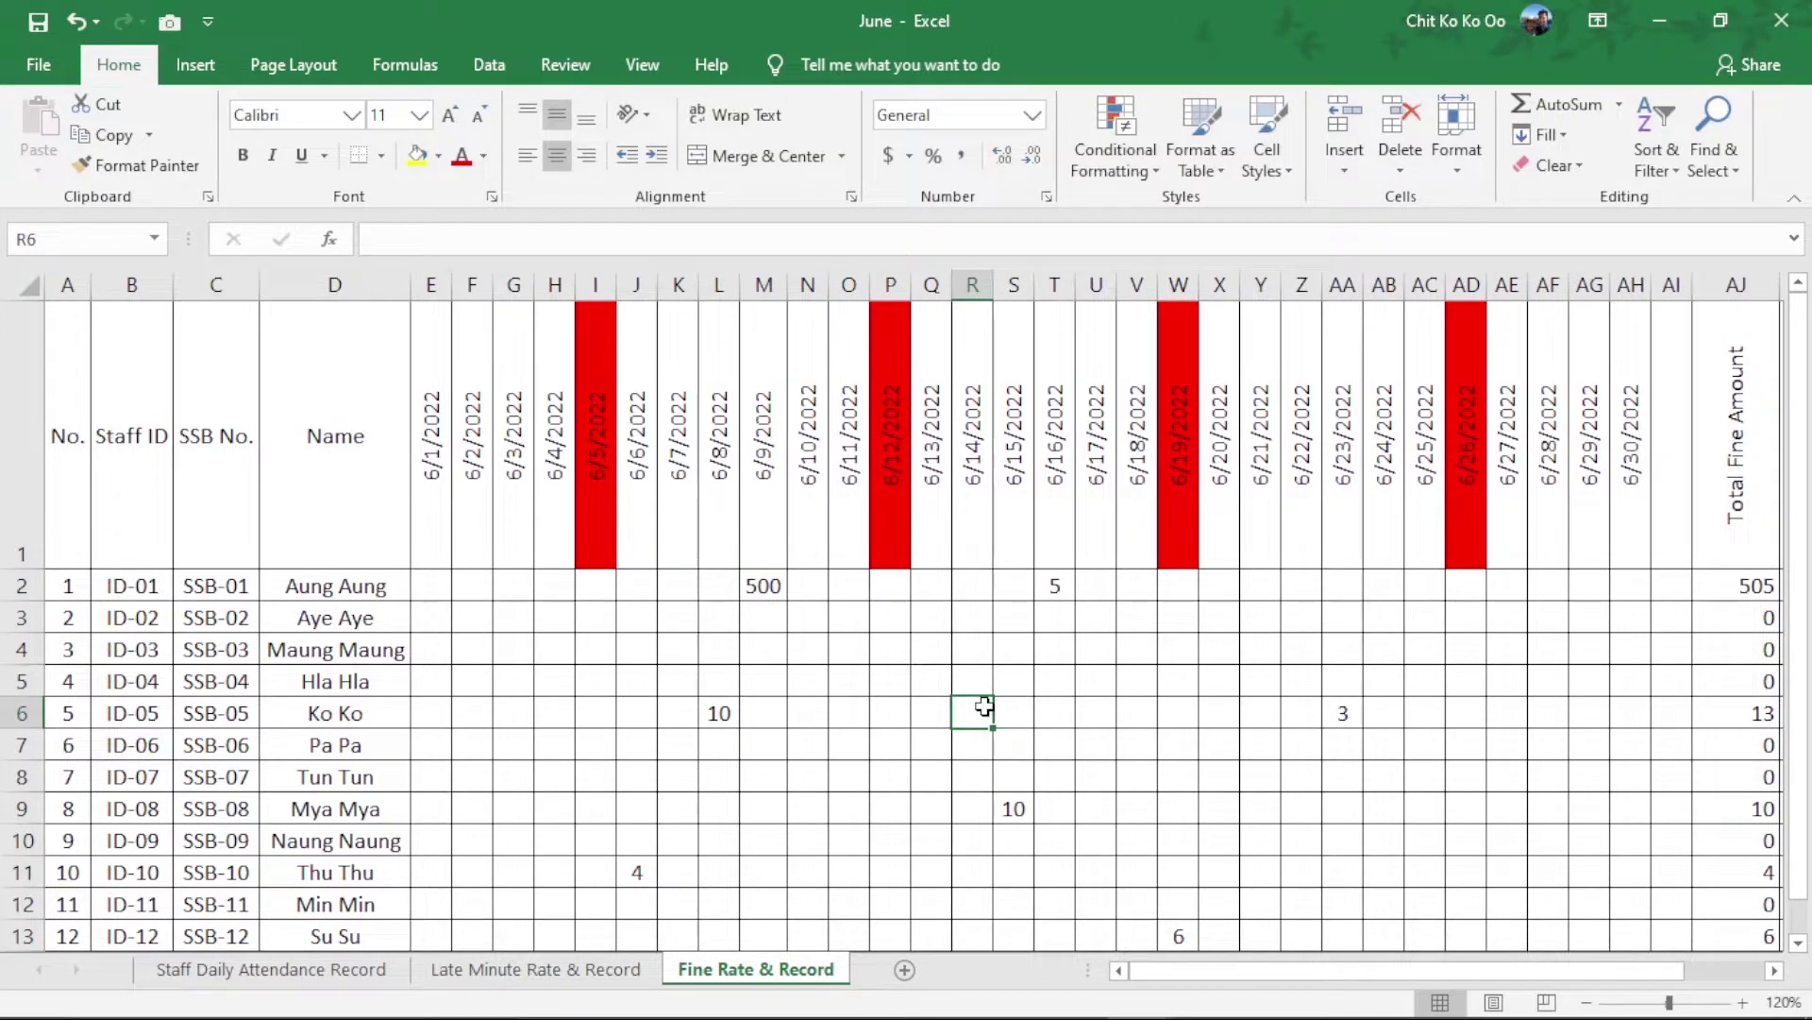
pyautogui.click(1051, 589)
pyautogui.write('100')
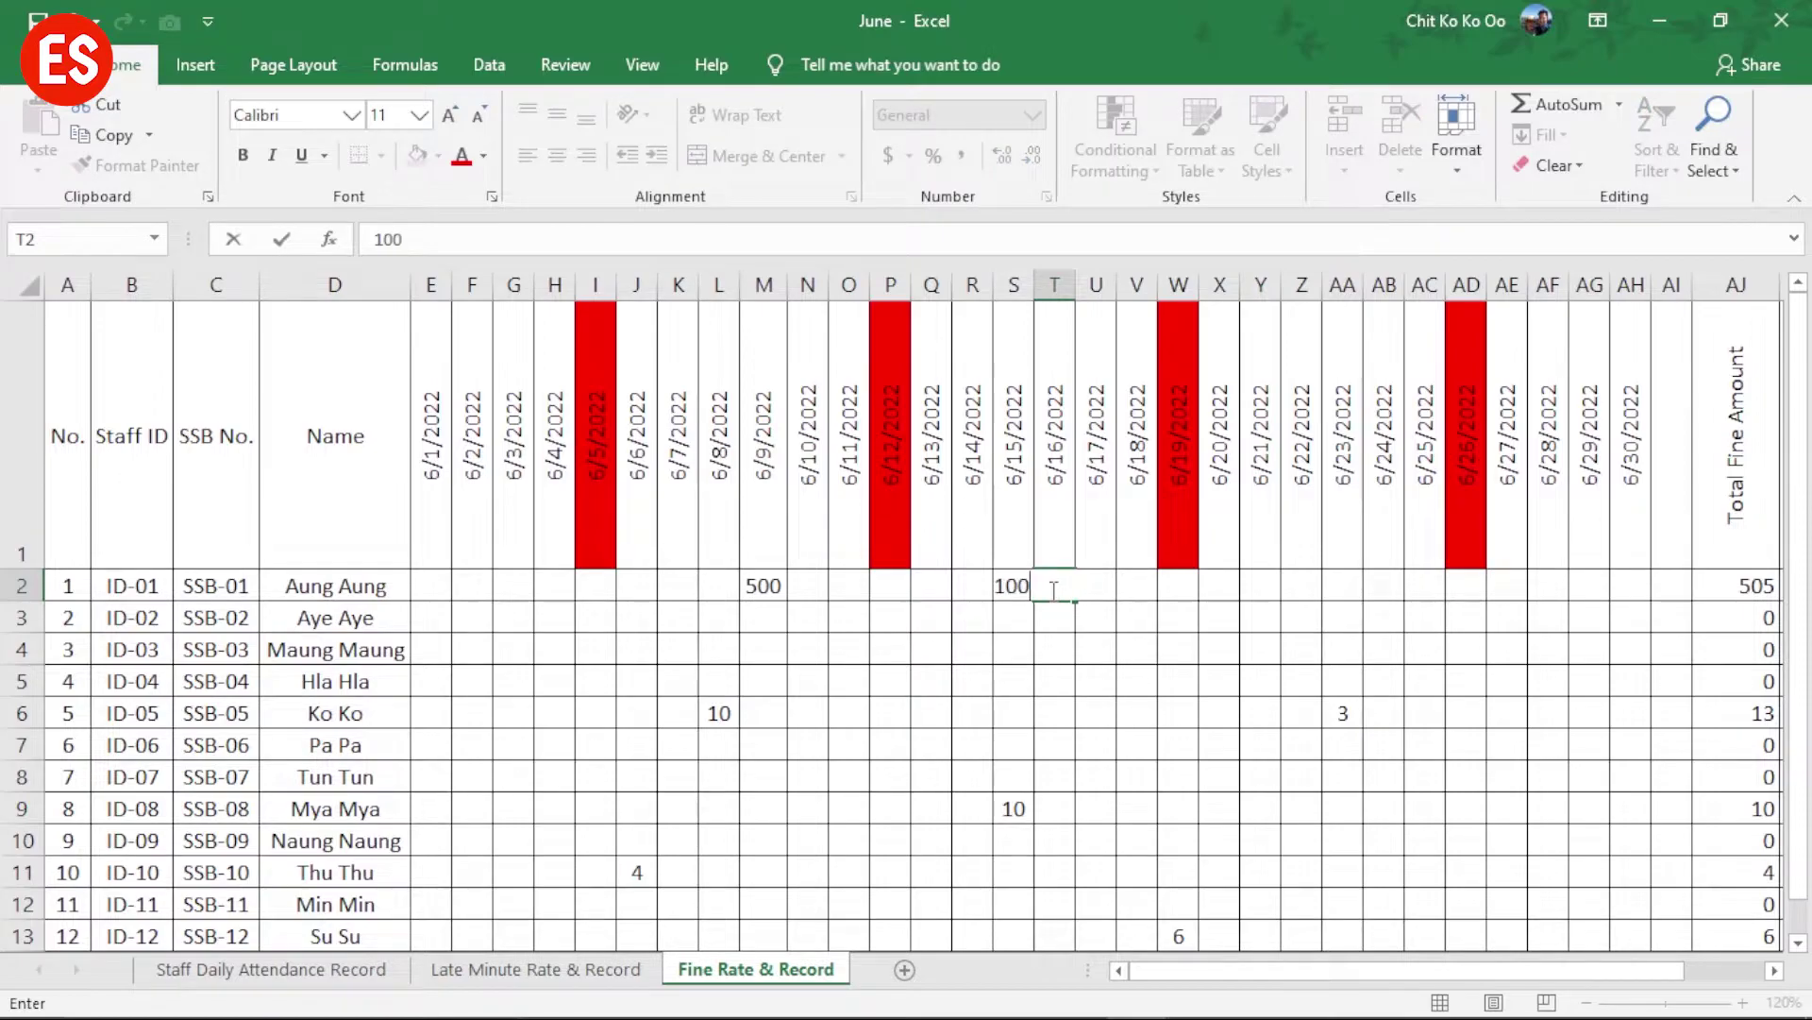
pyautogui.click(1069, 698)
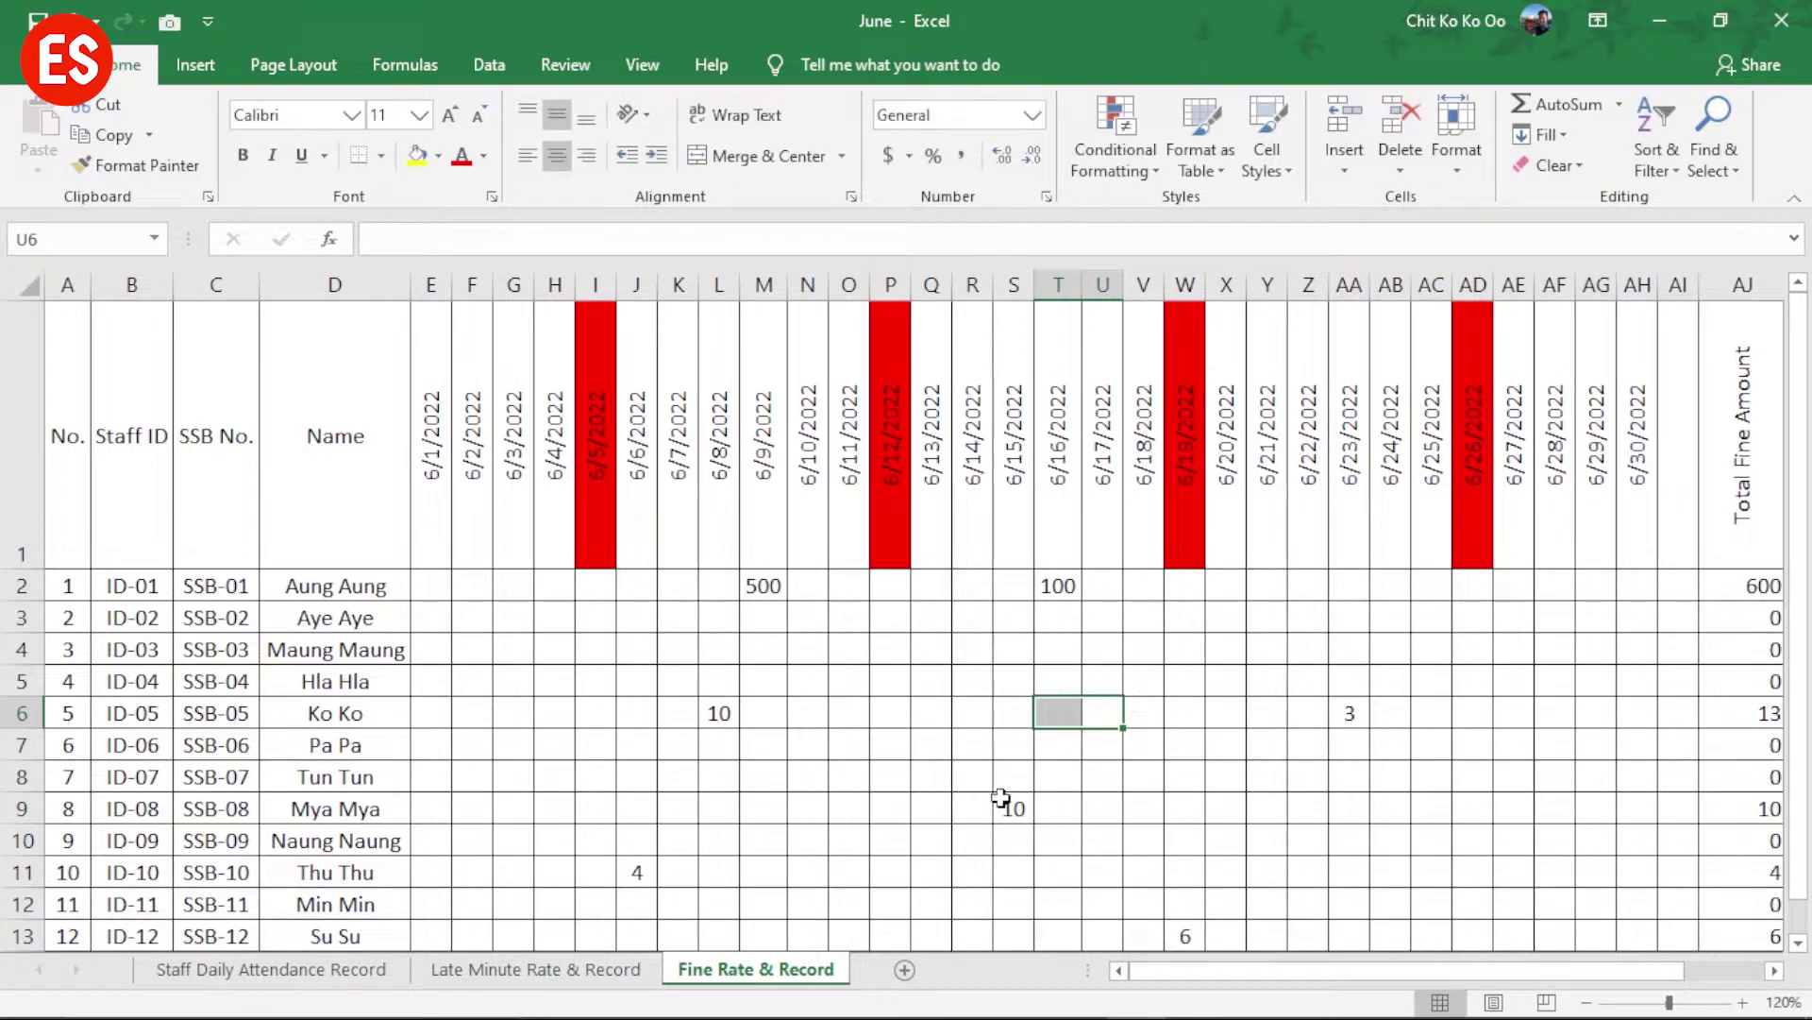
pyautogui.click(720, 720)
pyautogui.write('300')
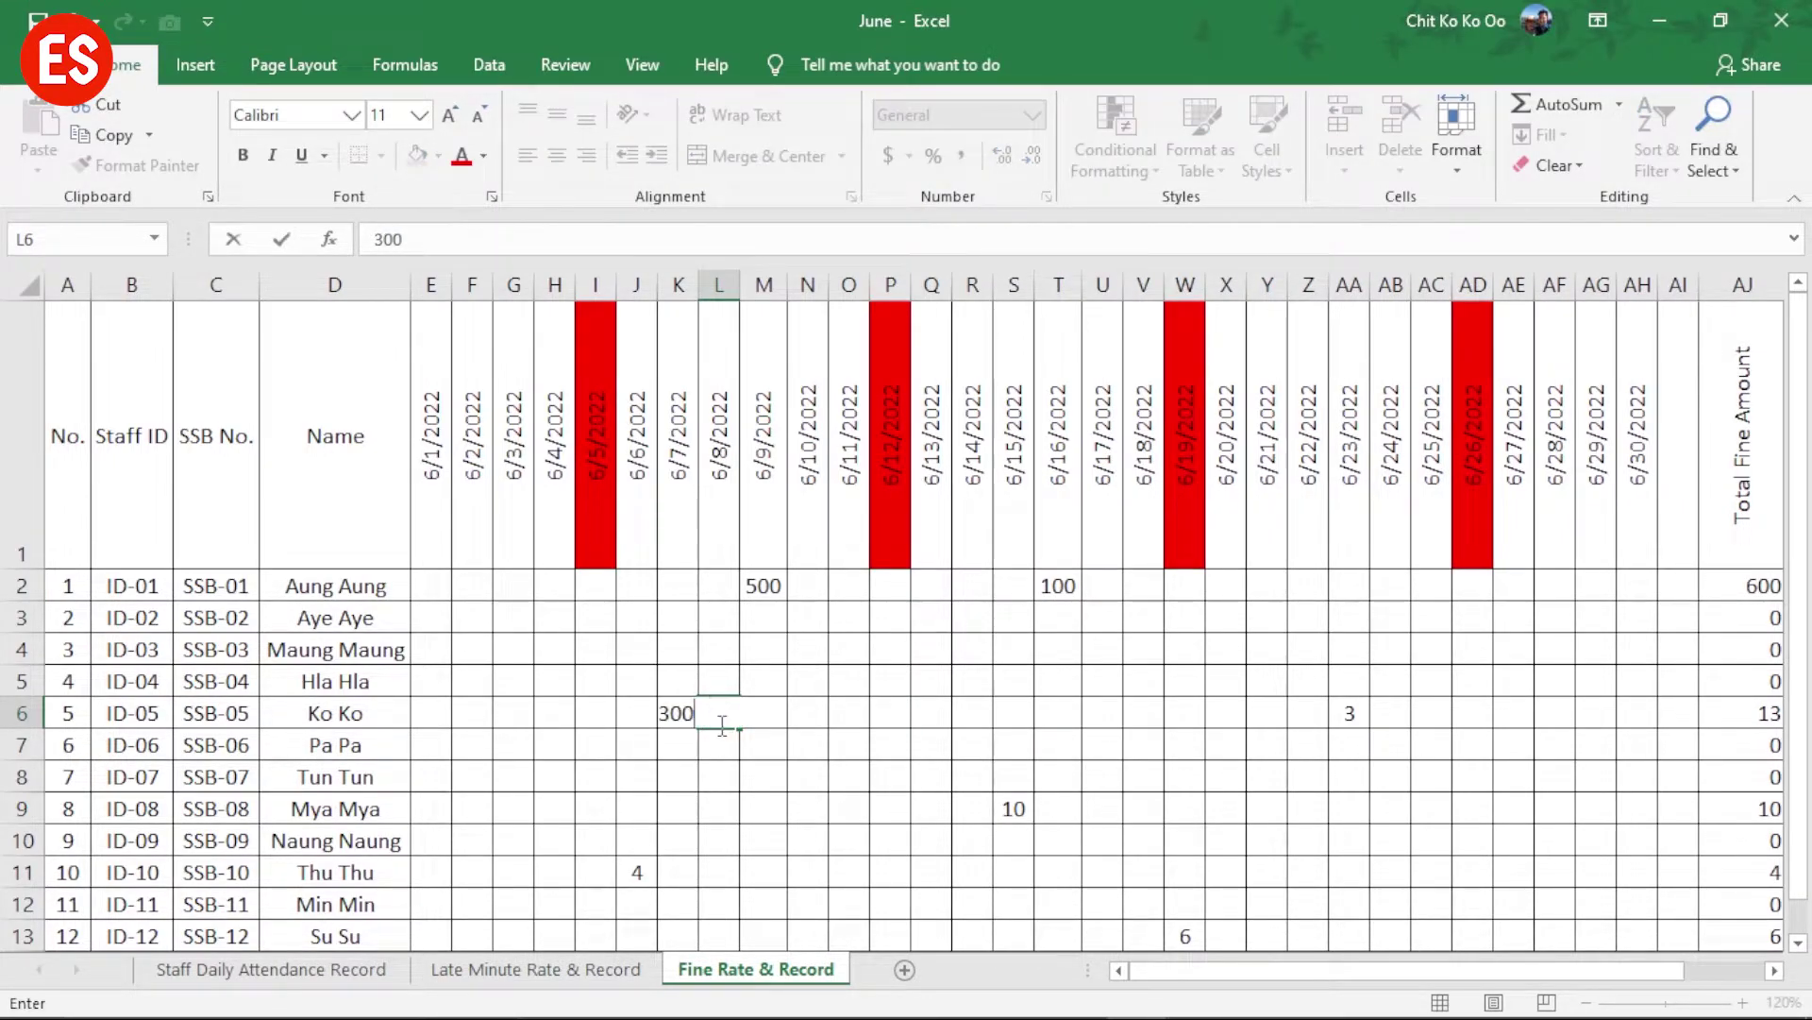
pyautogui.write('0')
pyautogui.press('Return')
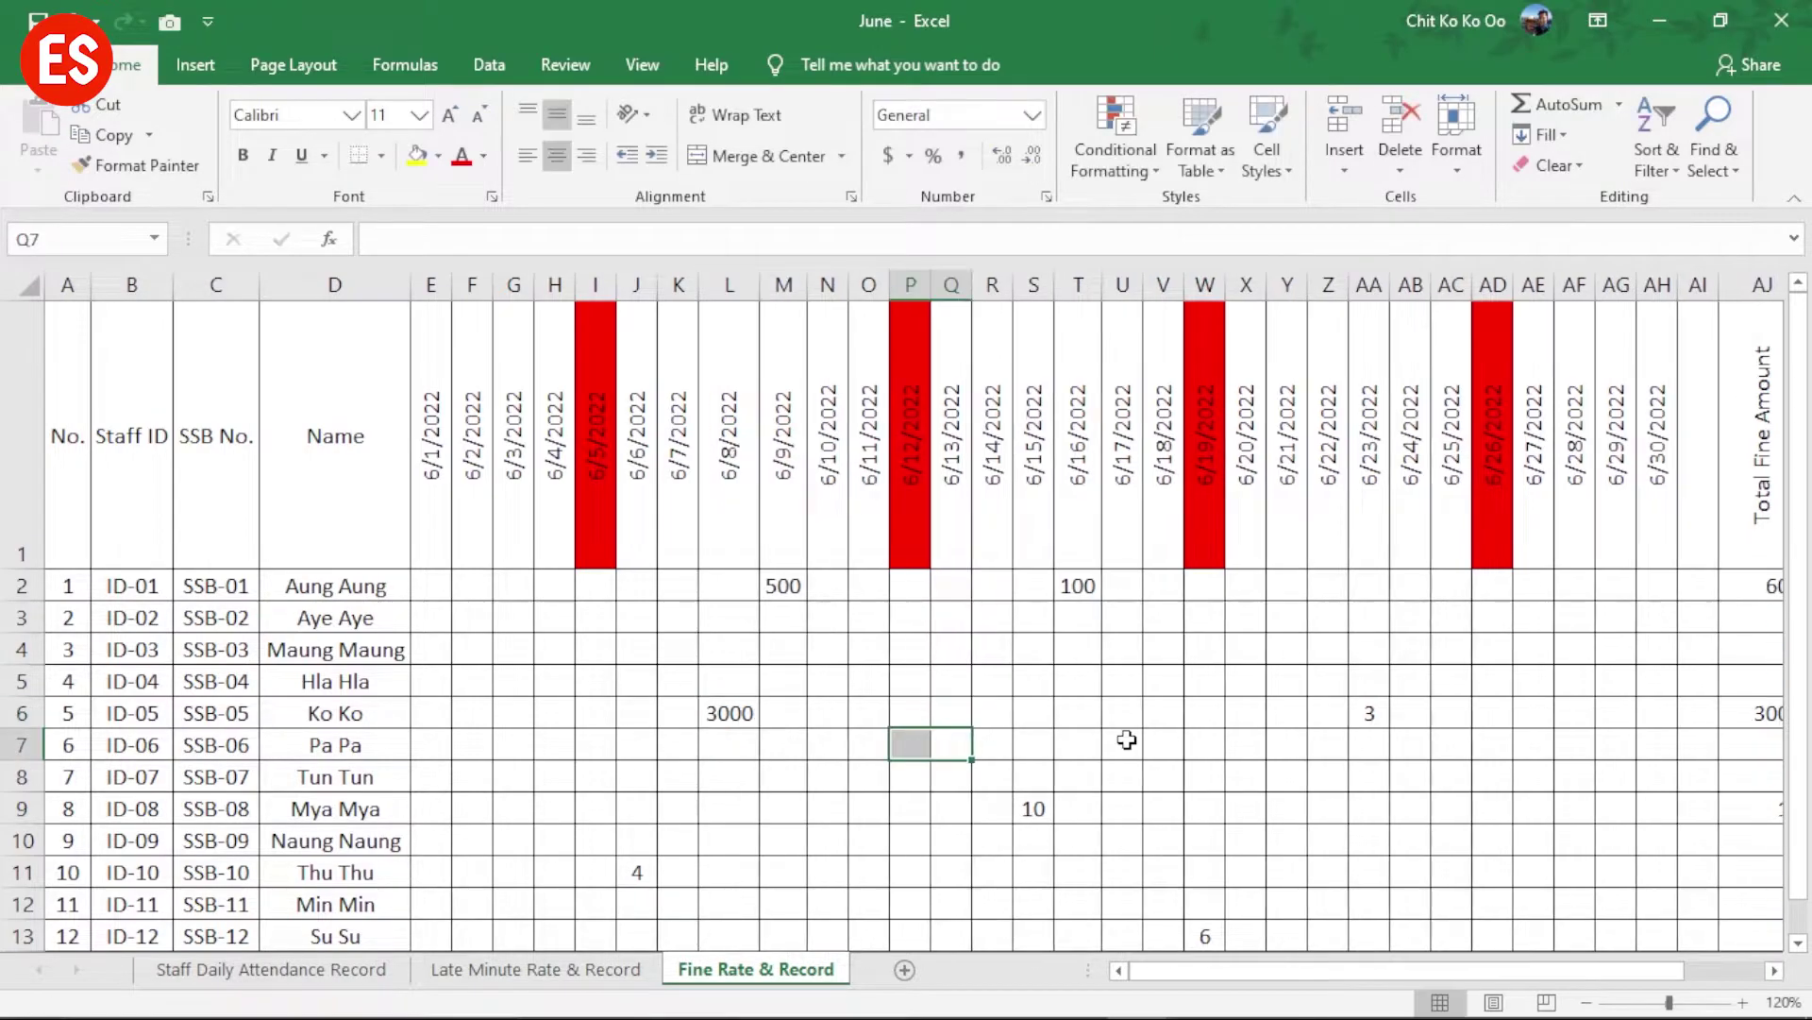
pyautogui.click(1368, 719)
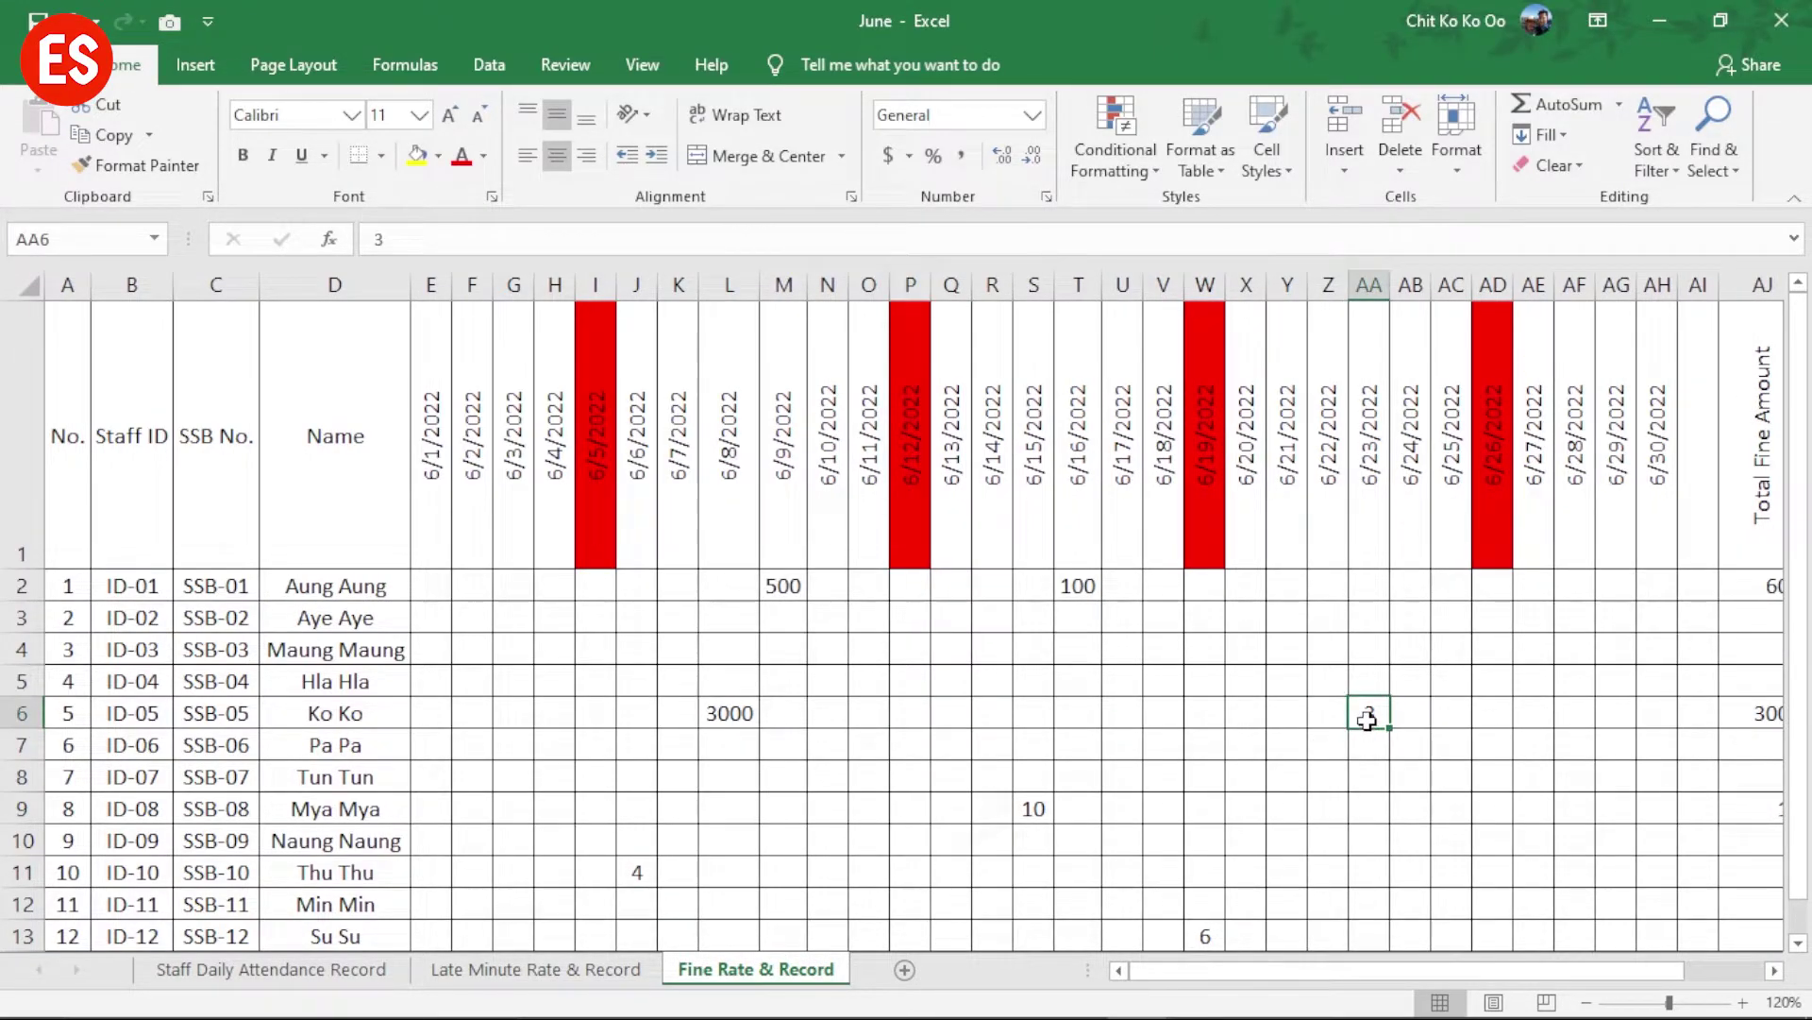
pyautogui.write('500')
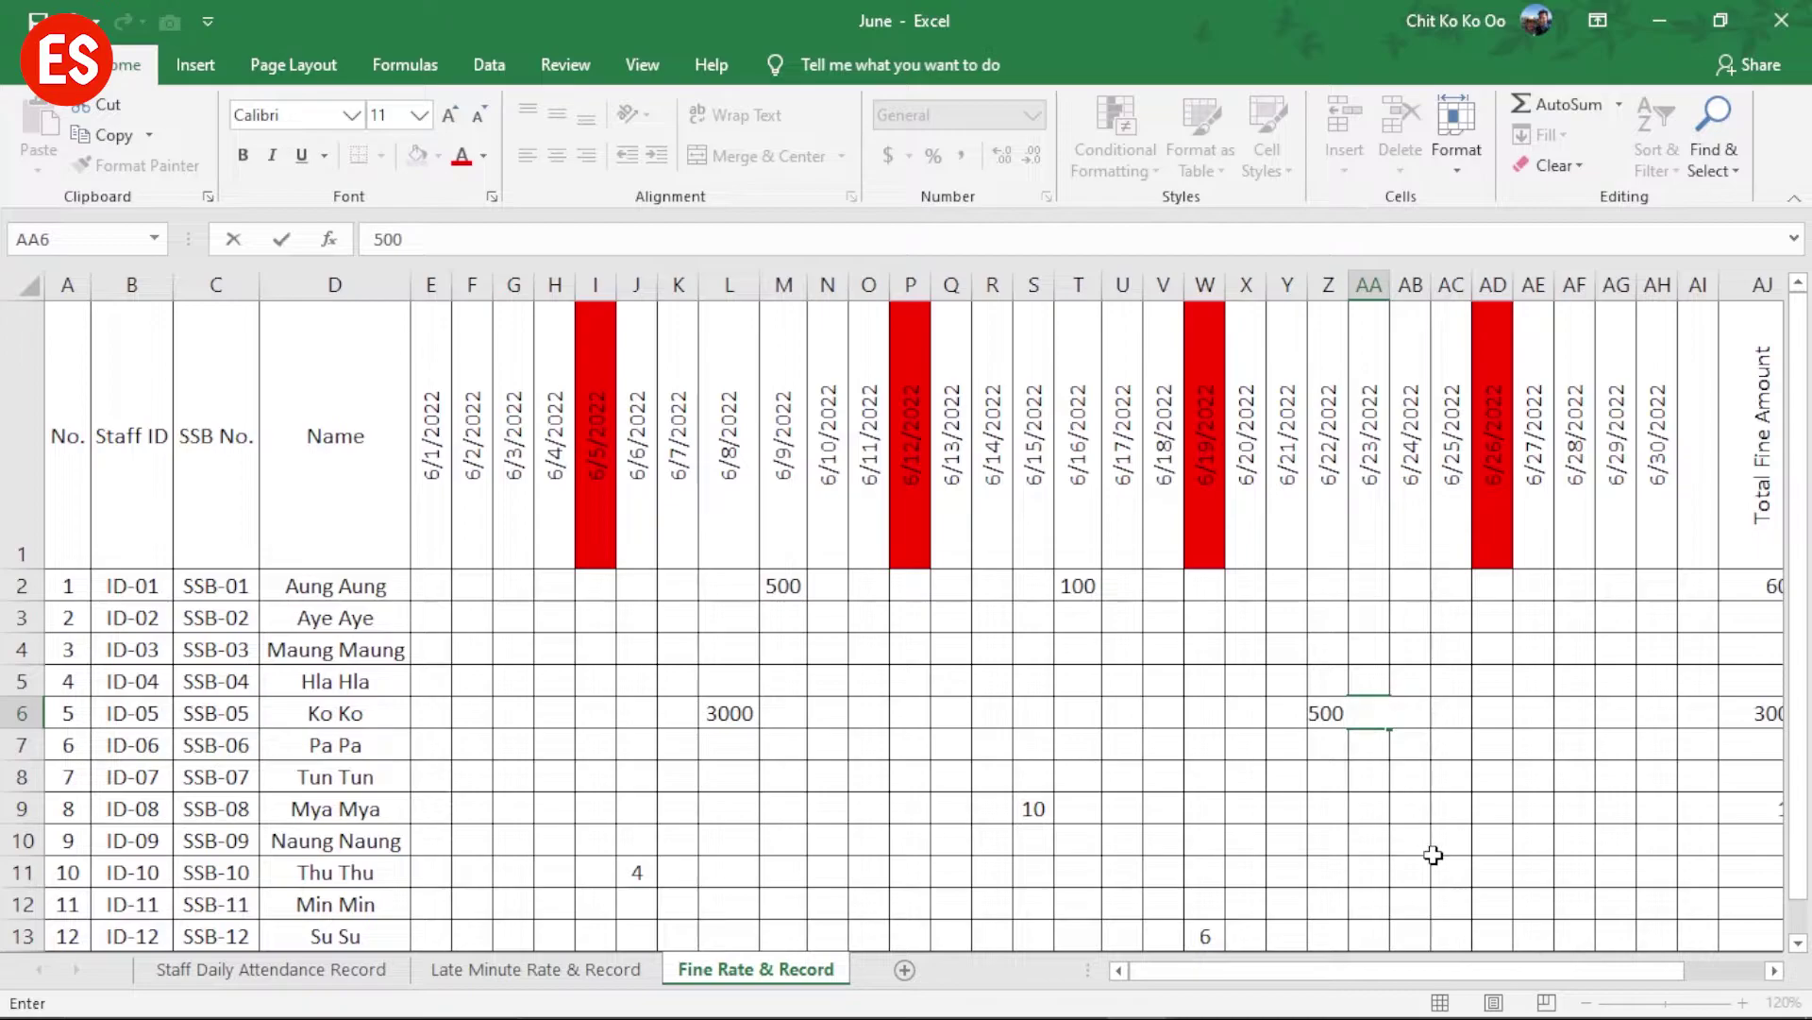
pyautogui.click(1433, 855)
# Step: Enter fines of 1000 in S9, 2000 in J11 and 1500 in W13
pyautogui.click(1048, 808)
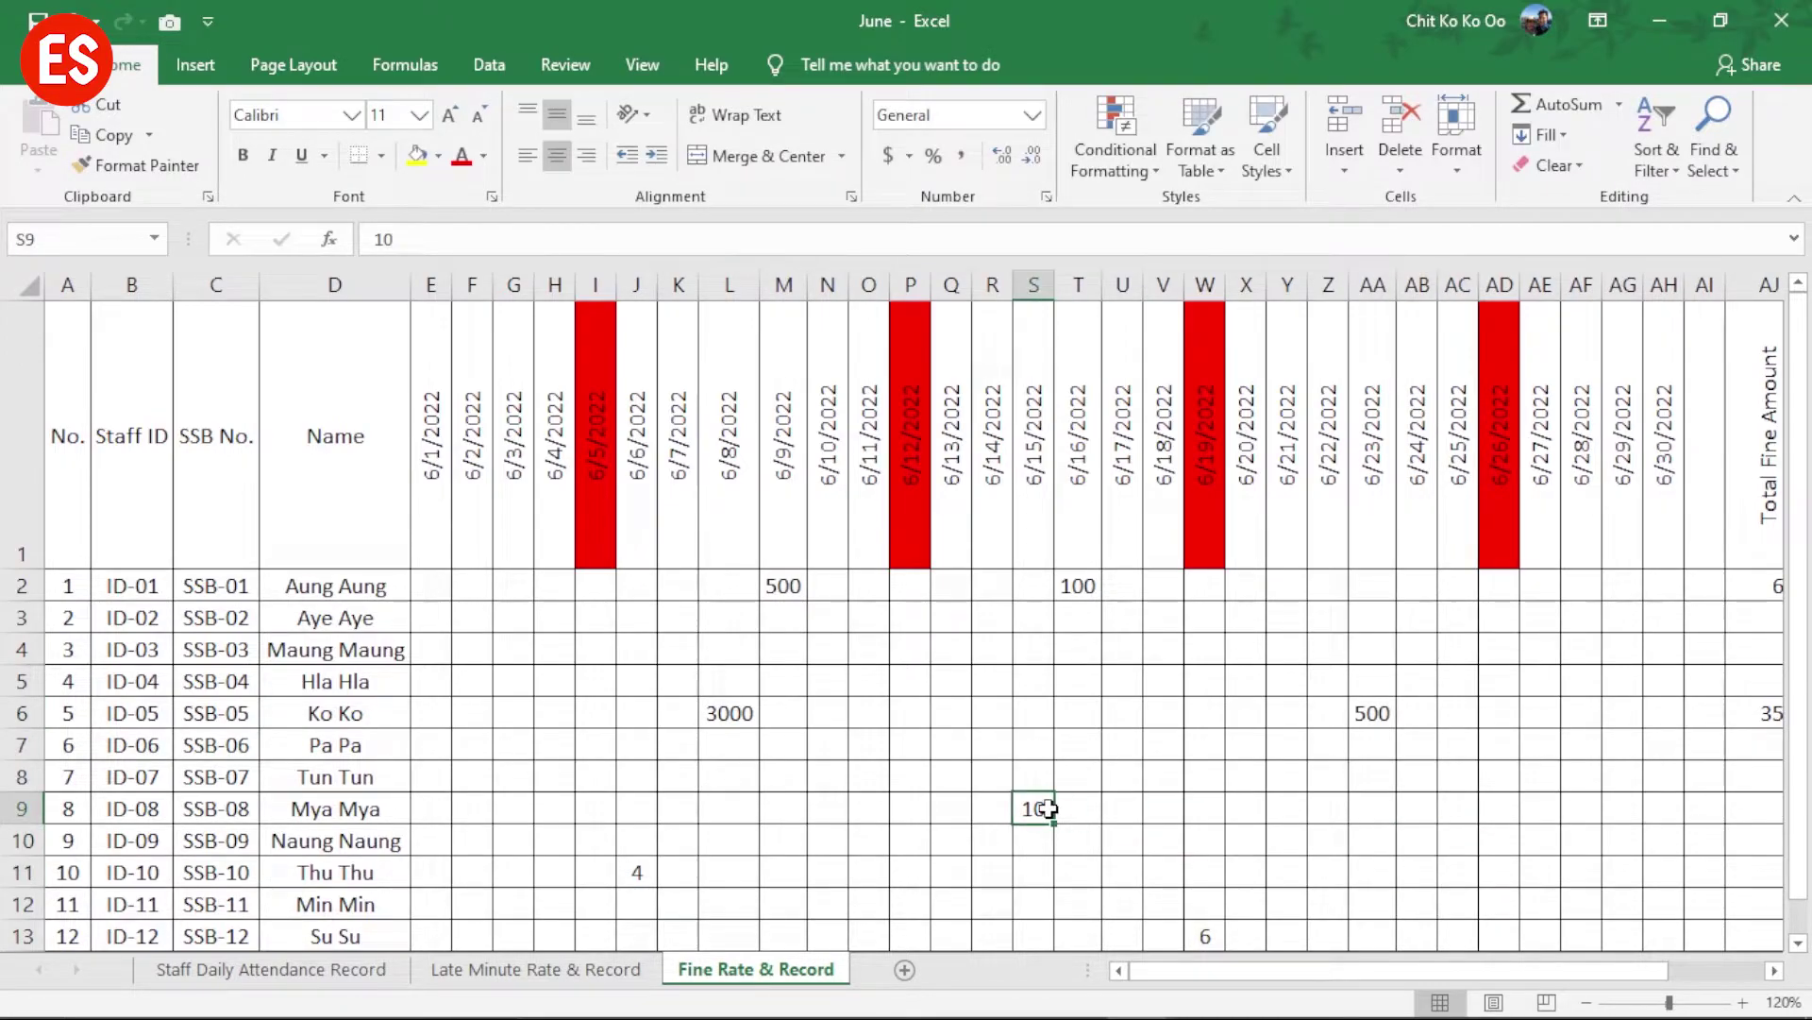
pyautogui.write('1000')
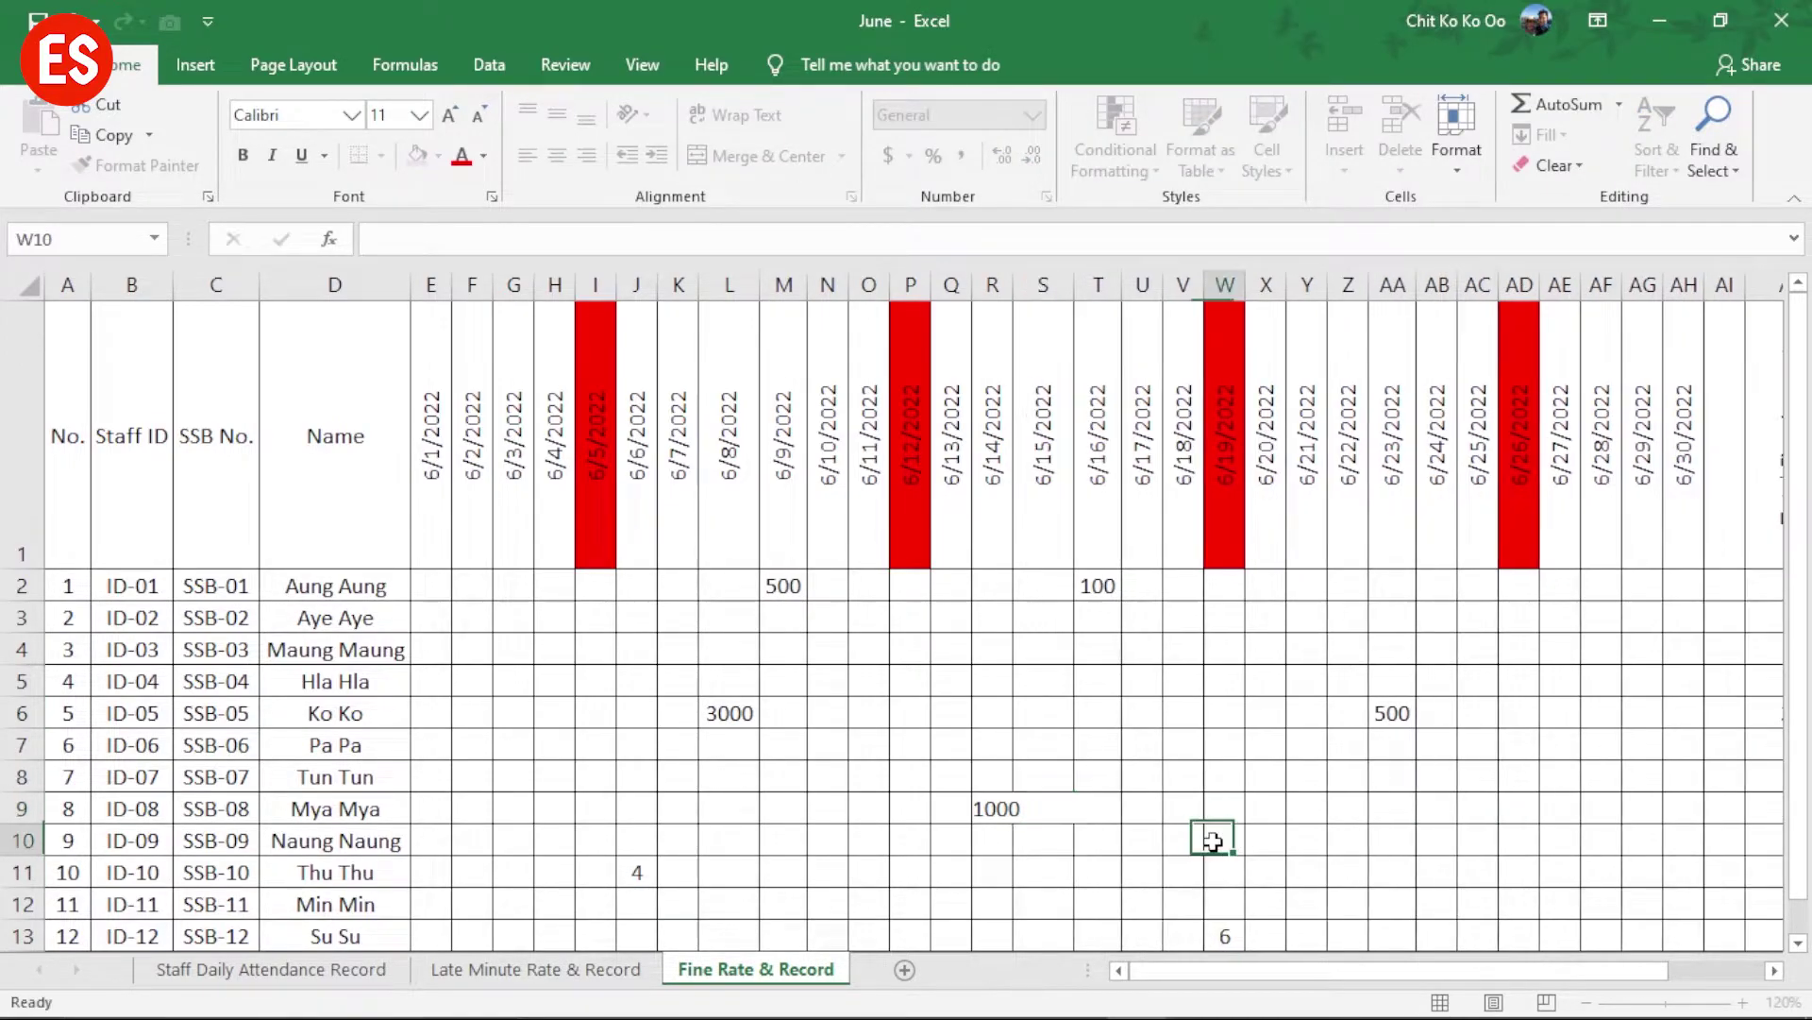
pyautogui.click(638, 872)
pyautogui.scroll(-1, 740, 587)
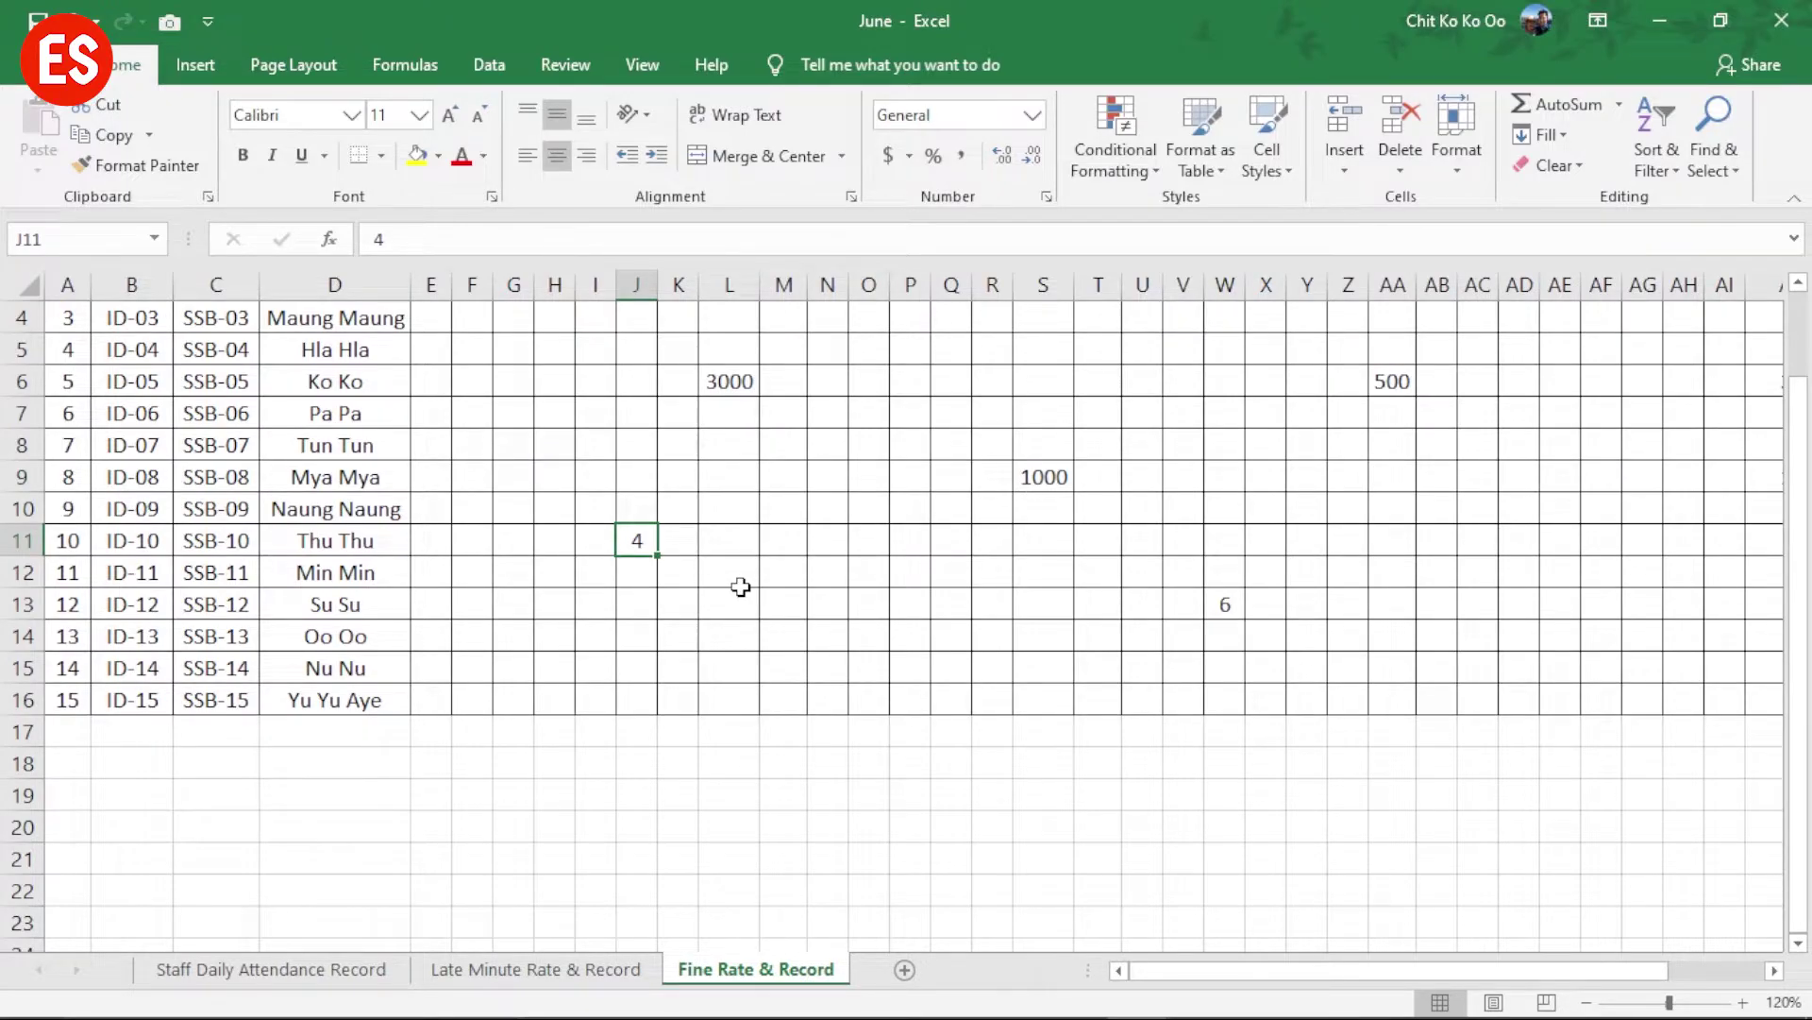
pyautogui.write('2000')
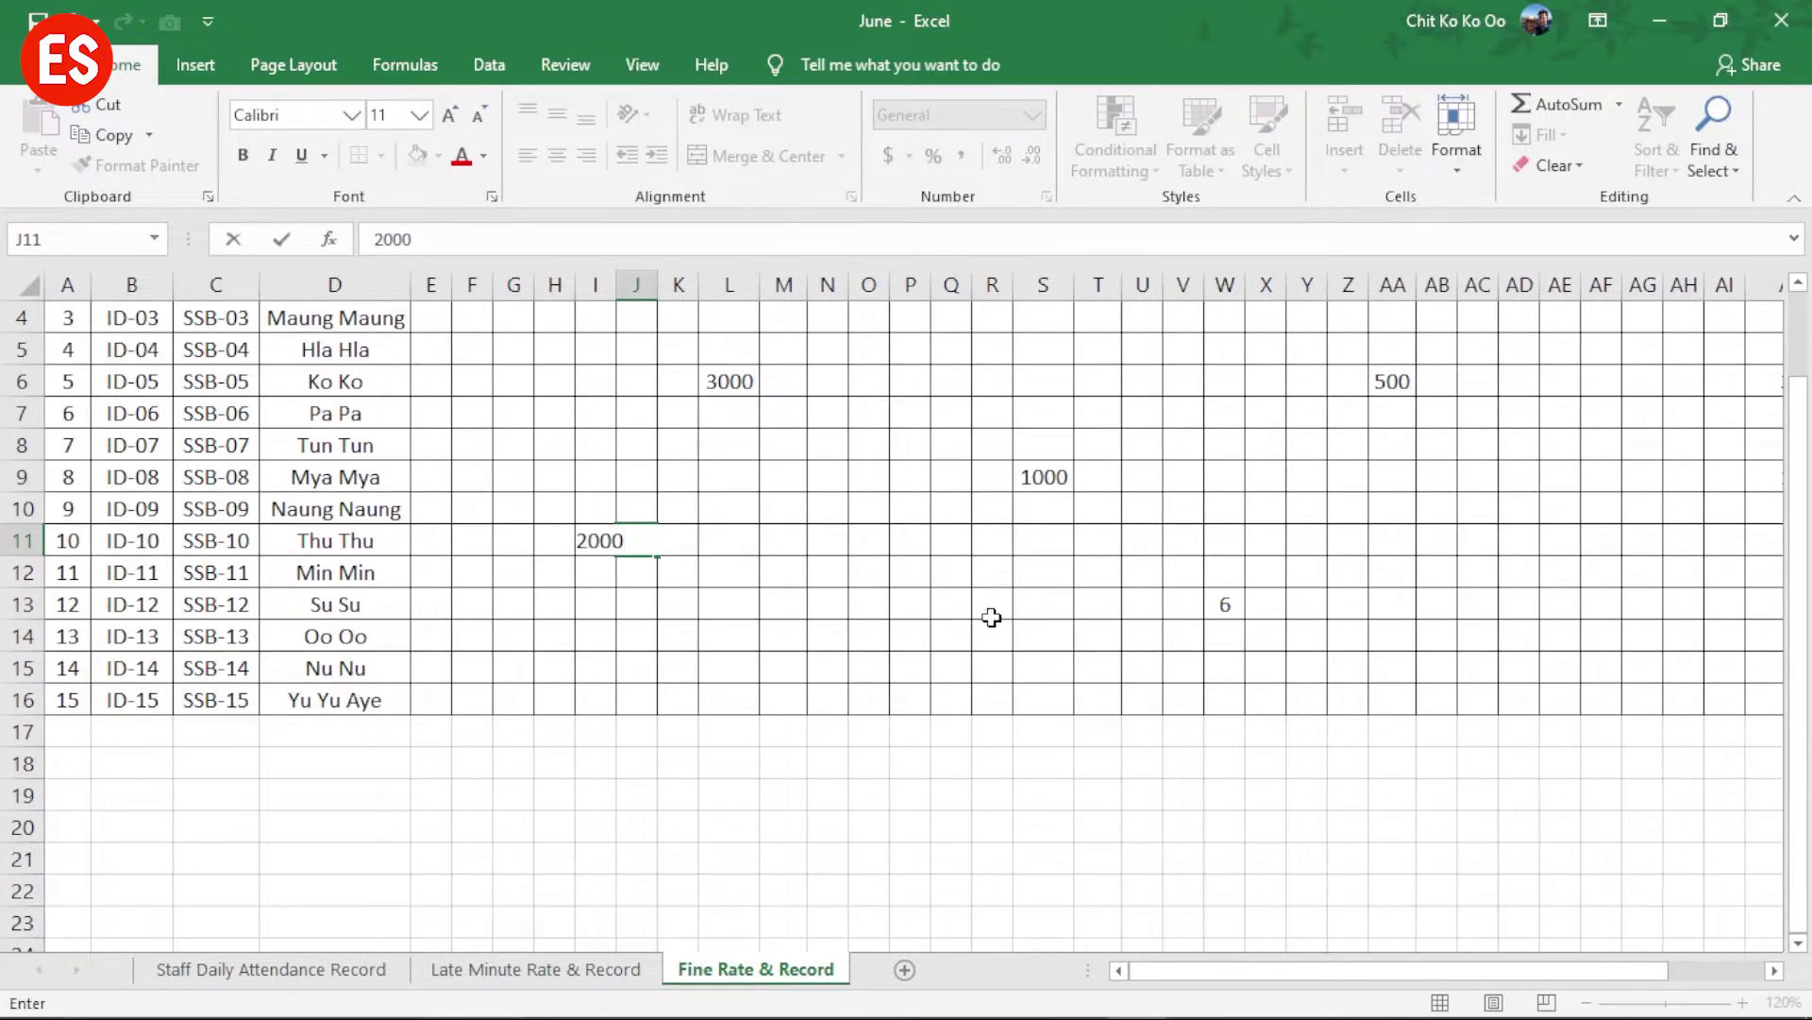
pyautogui.click(991, 616)
pyautogui.click(1241, 608)
pyautogui.write('1')
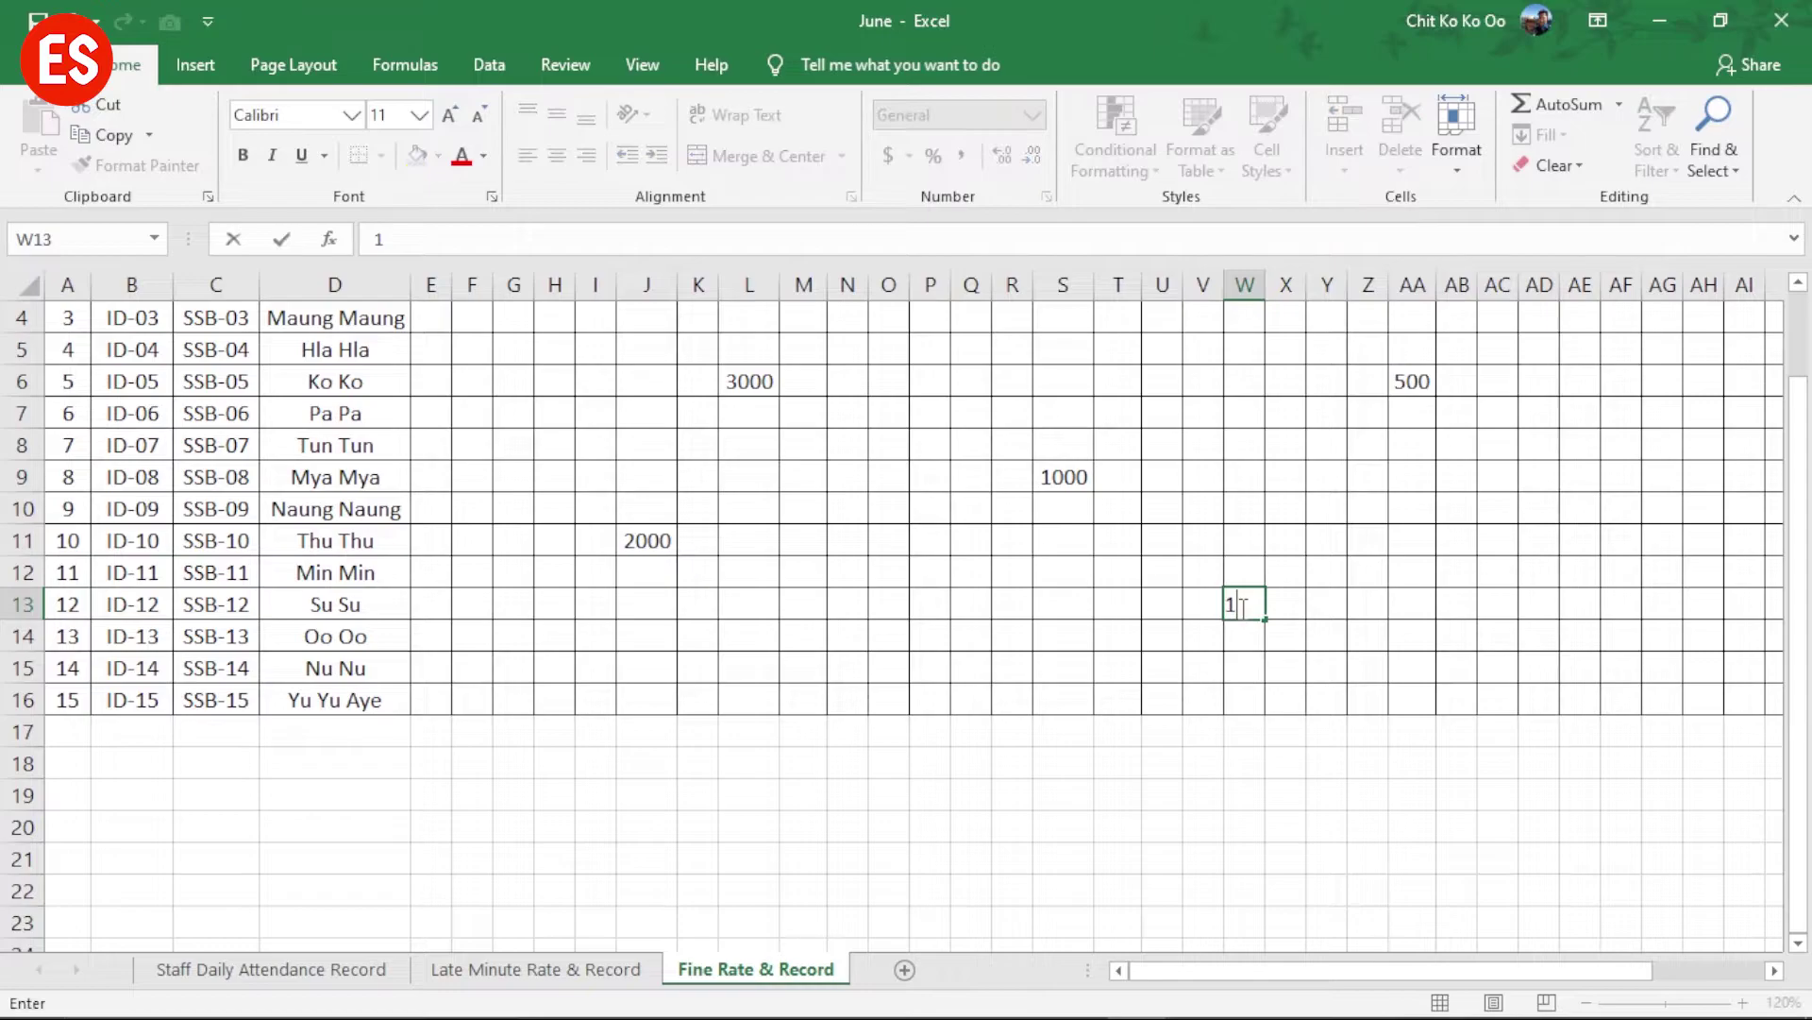
pyautogui.write('500')
pyautogui.click(1501, 668)
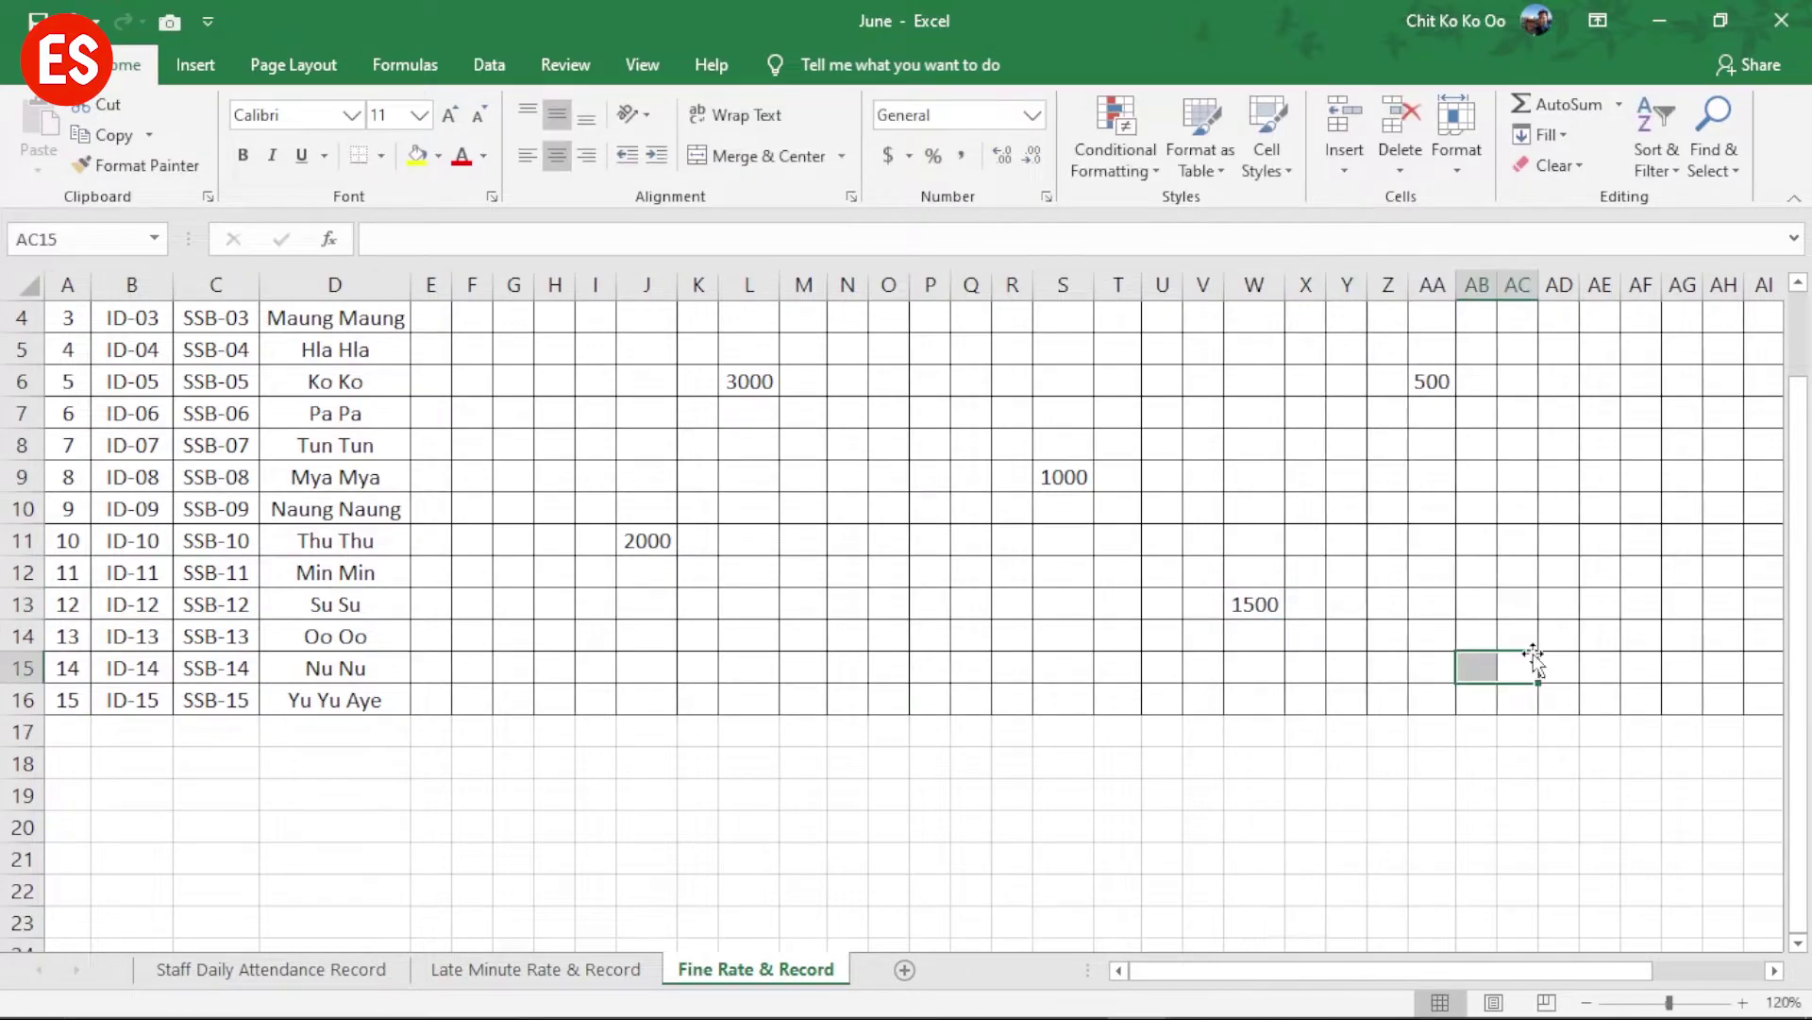
pyautogui.scroll(1, 1610, 609)
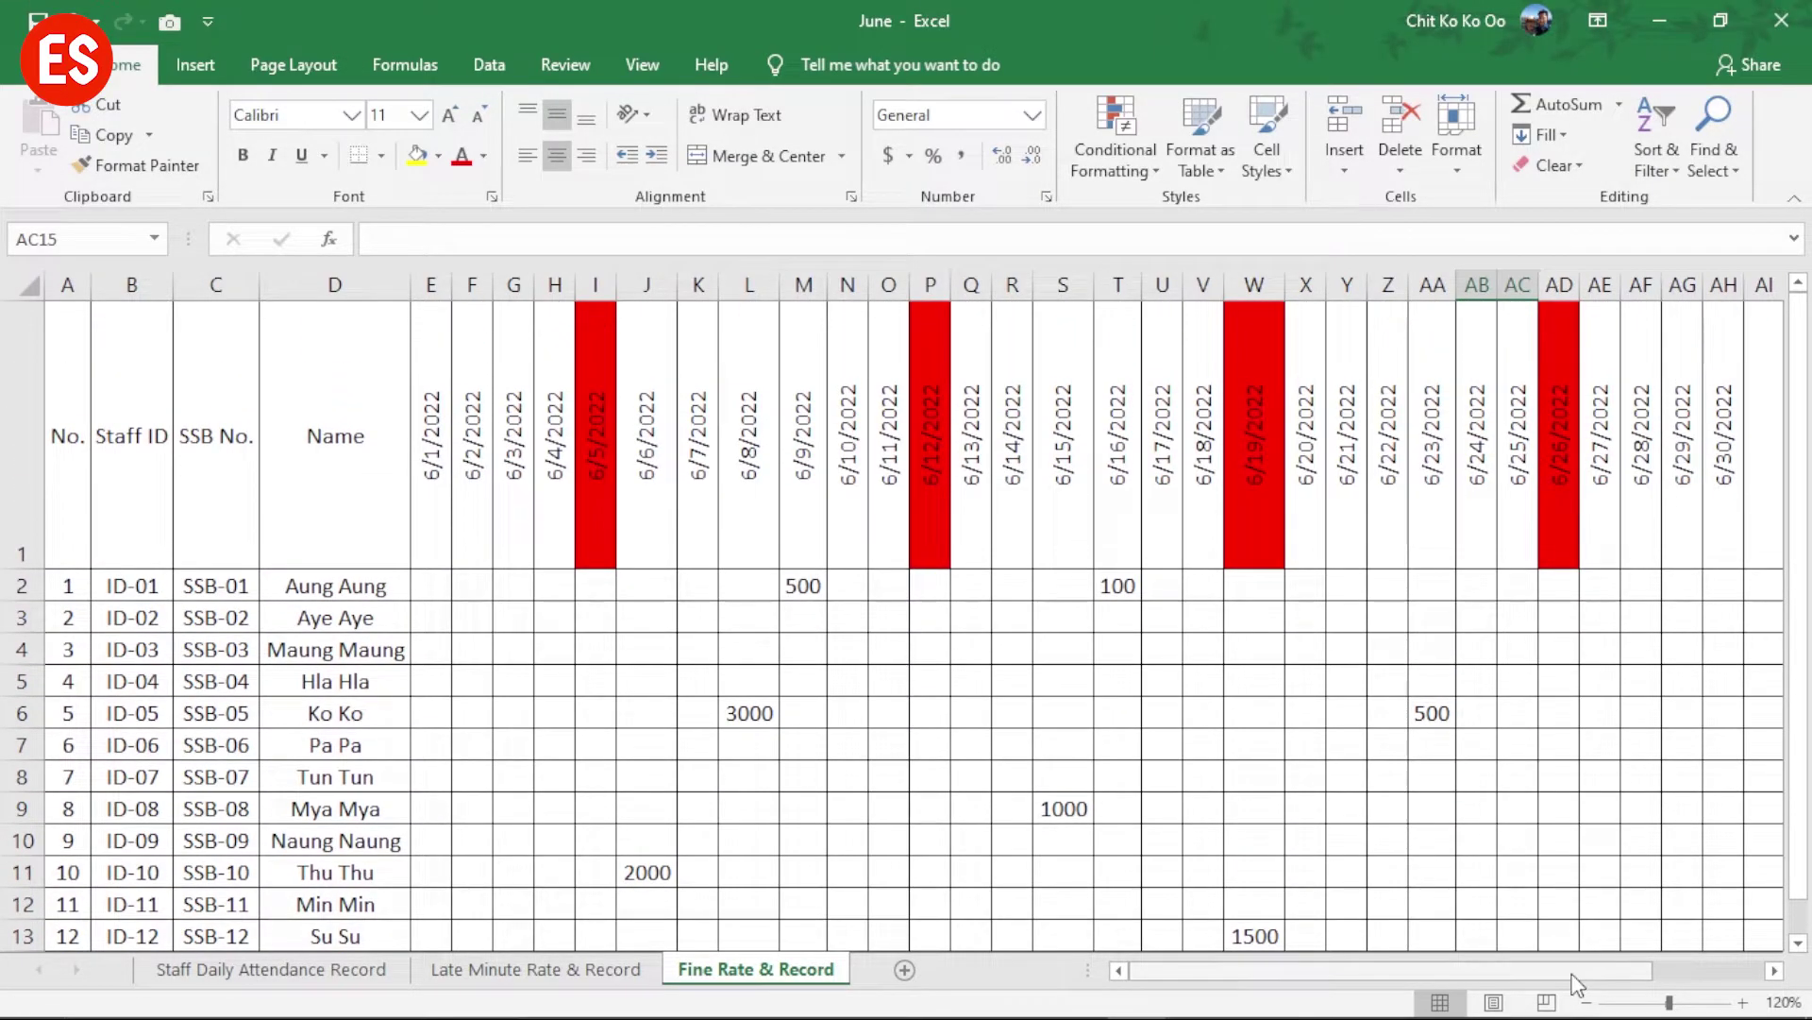
pyautogui.hscroll(3, 1623, 965)
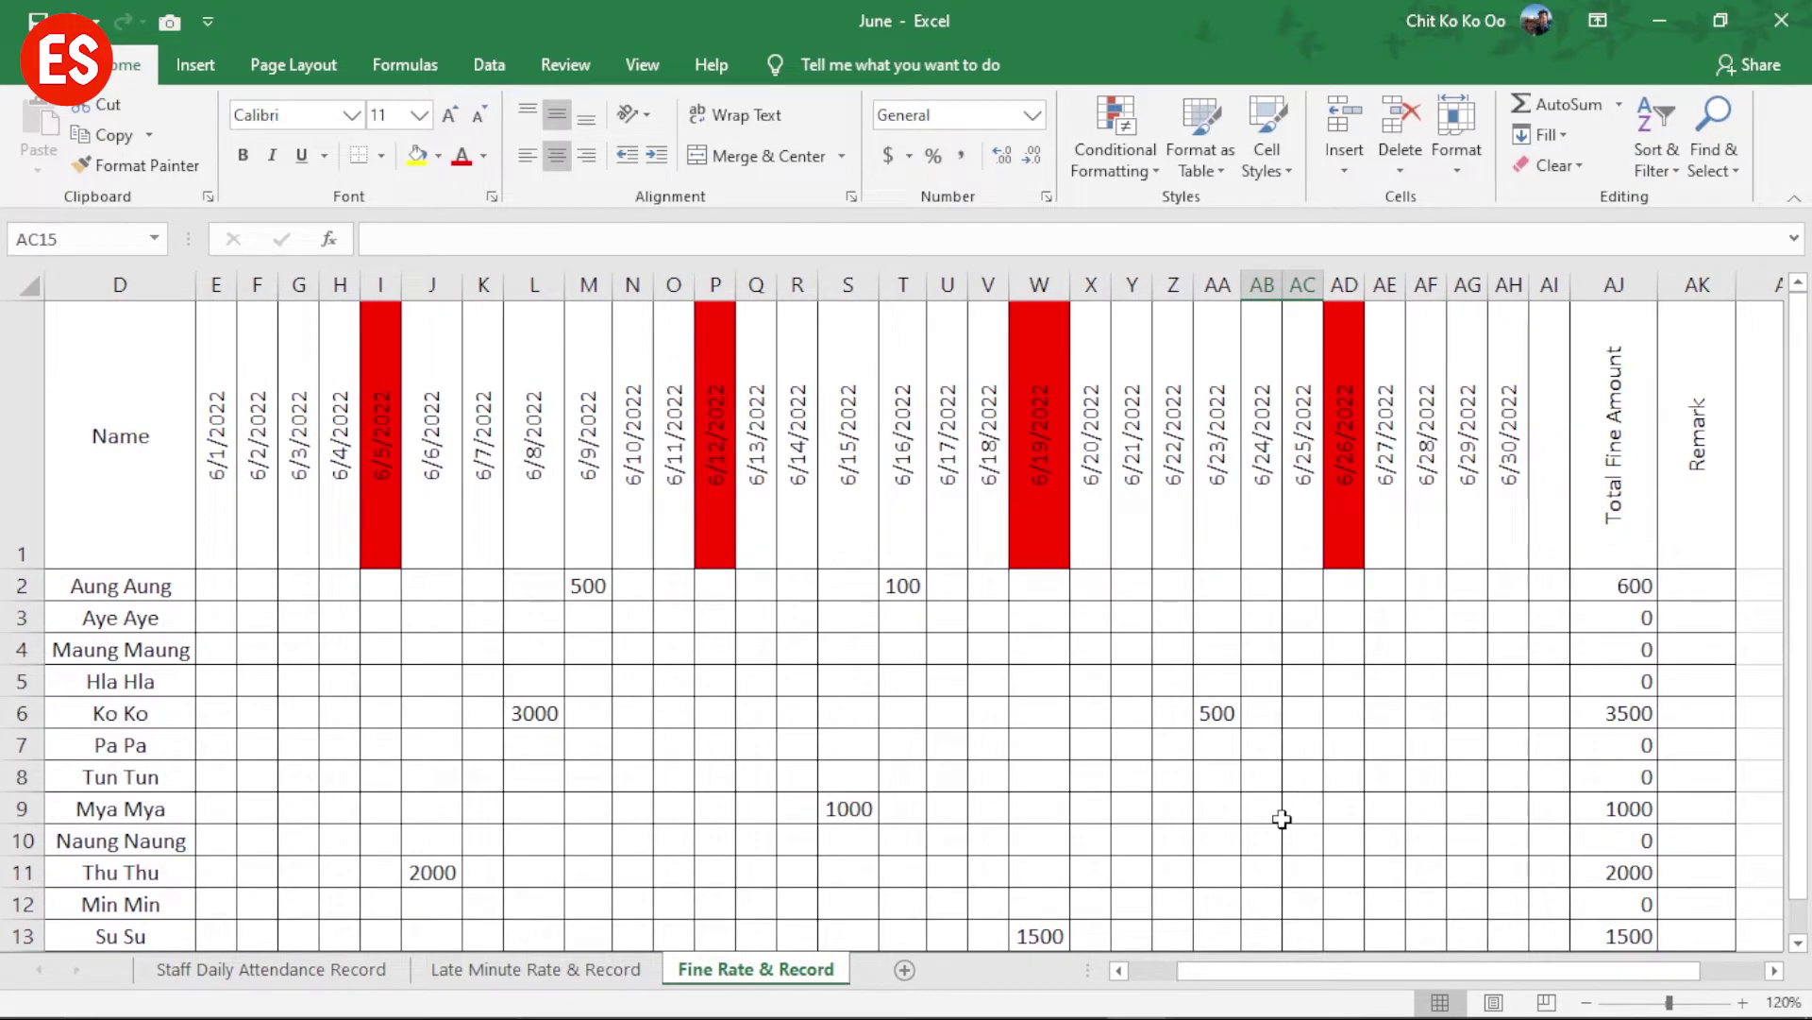
# Step: Enter a 3500 fine in cell AC10 and check the SUM totals in AJ3 and AJ4
pyautogui.click(1310, 838)
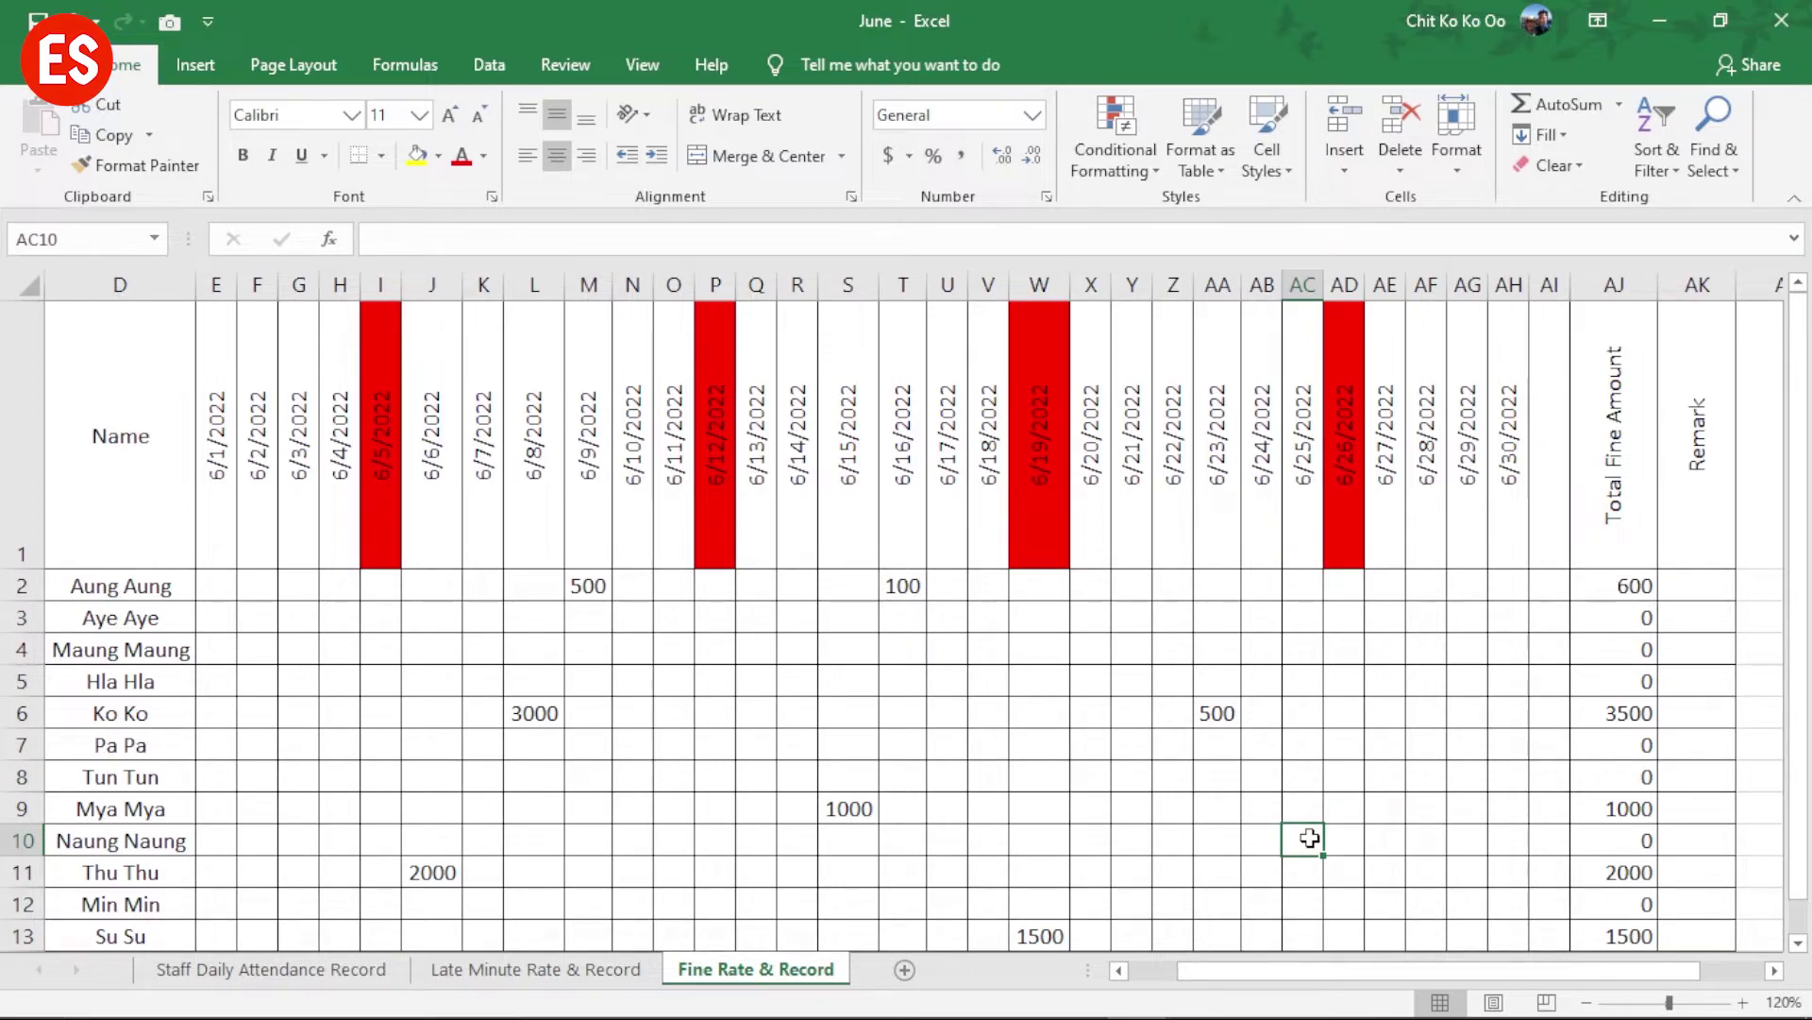
pyautogui.write('3500')
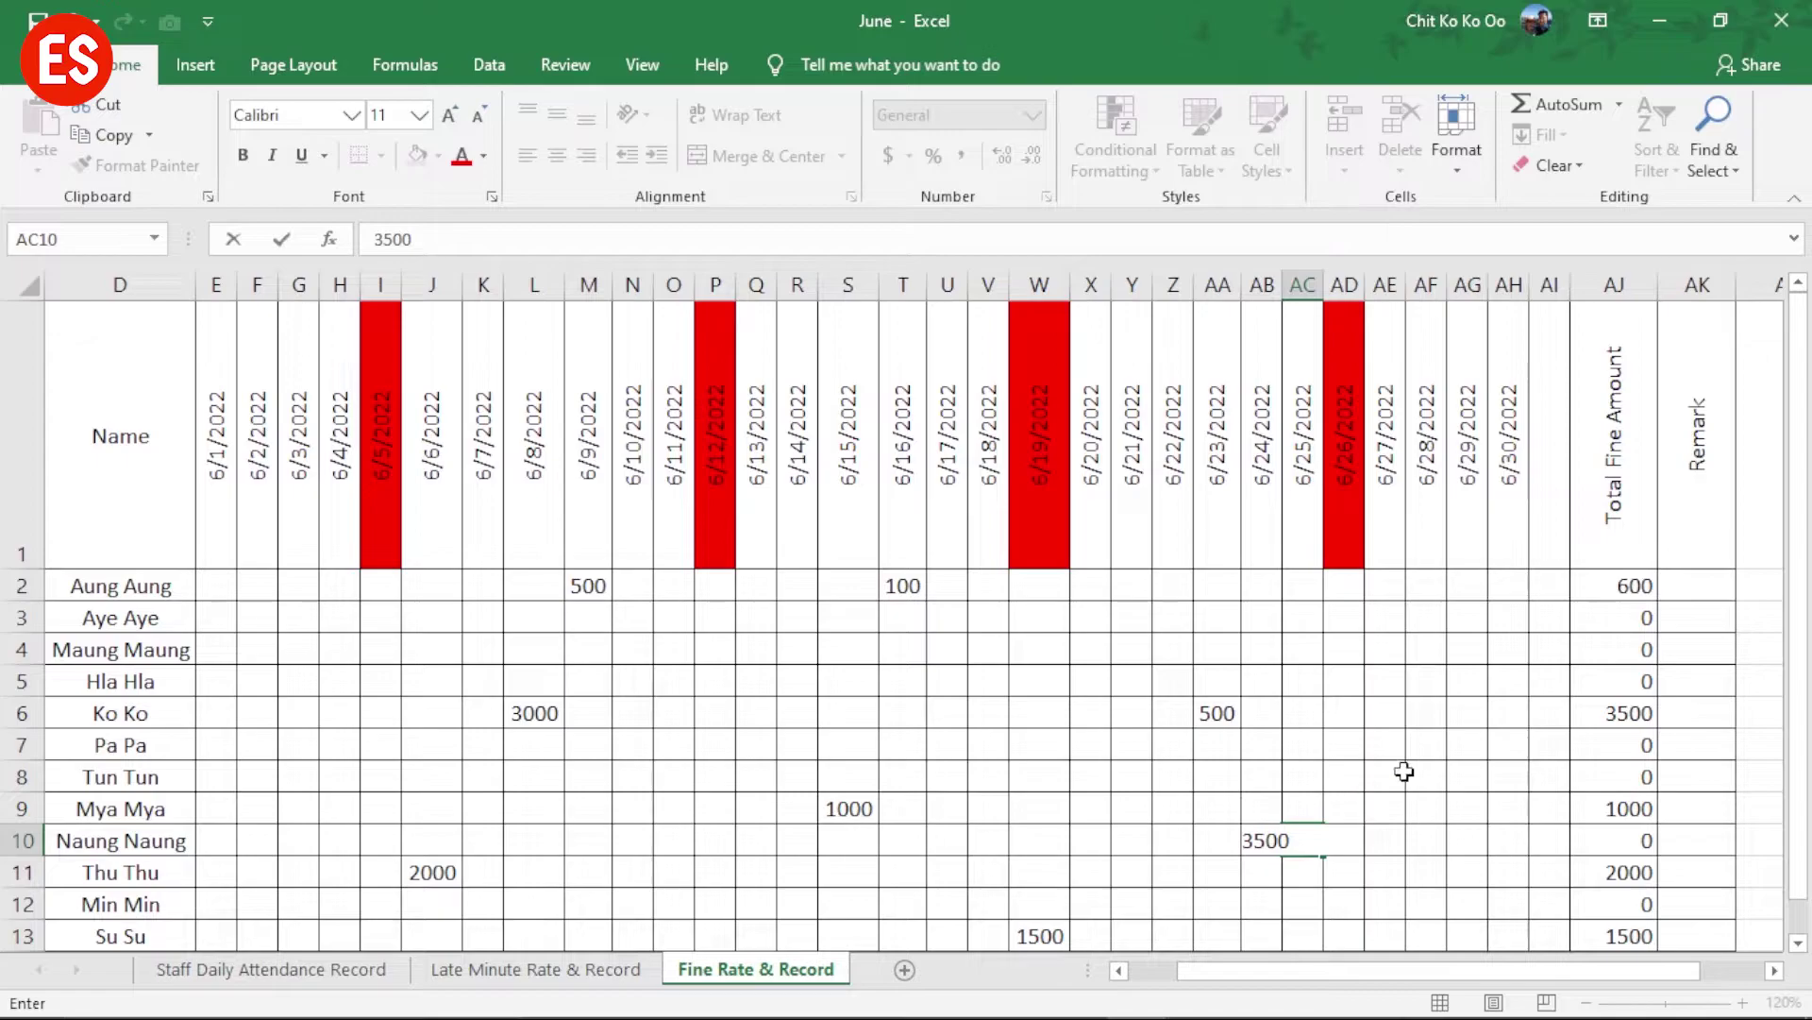
pyautogui.click(1456, 750)
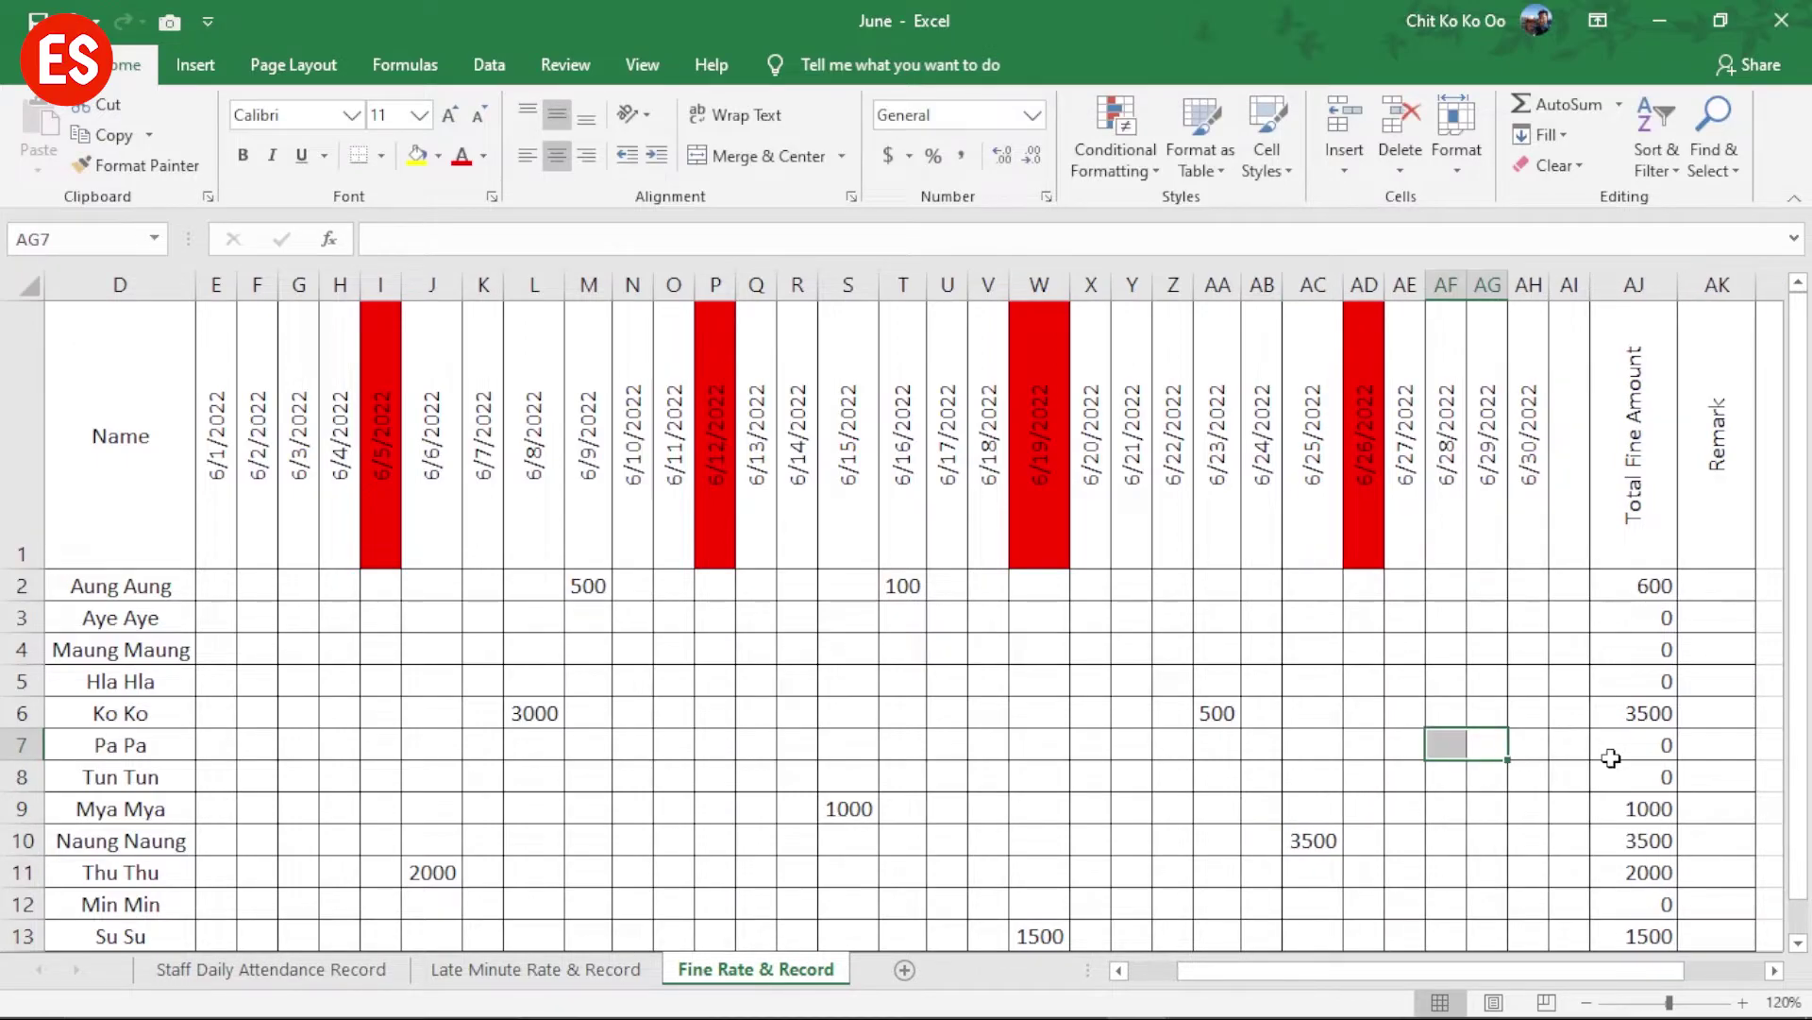
pyautogui.scroll(-1, 1799, 580)
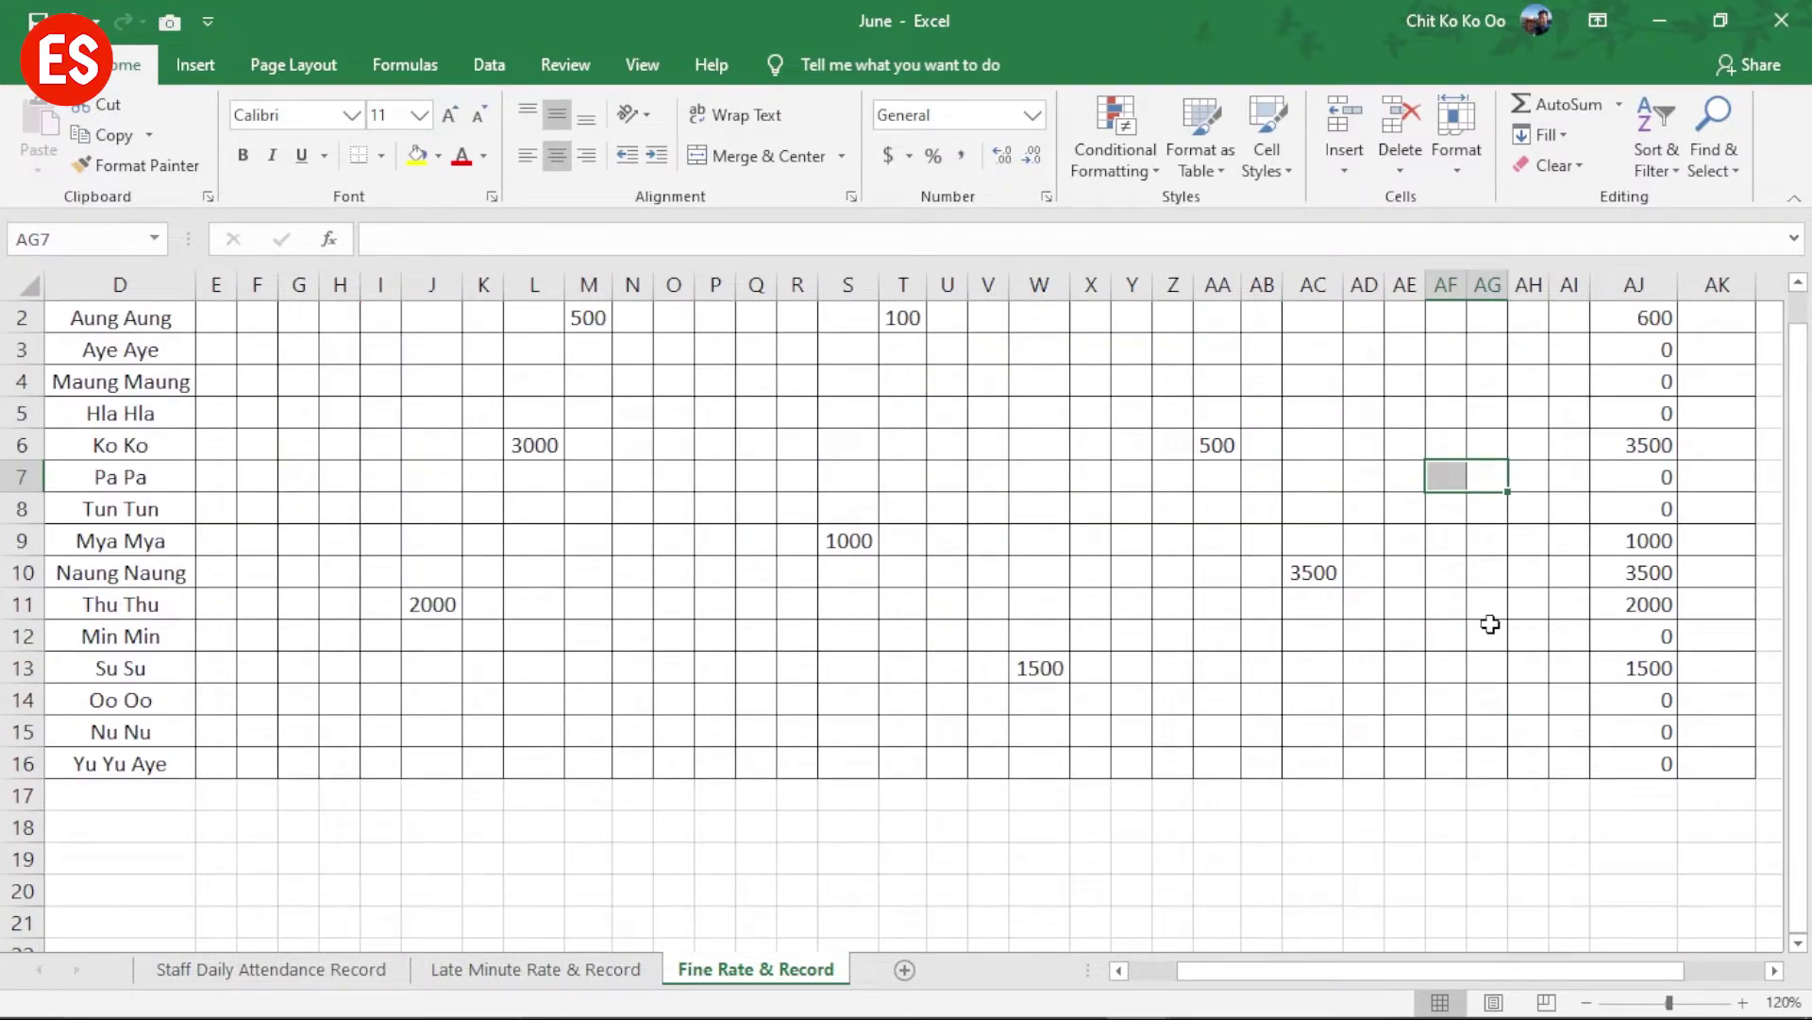
pyautogui.click(1459, 604)
pyautogui.scroll(1, 1586, 649)
pyautogui.click(1586, 650)
pyautogui.click(1652, 617)
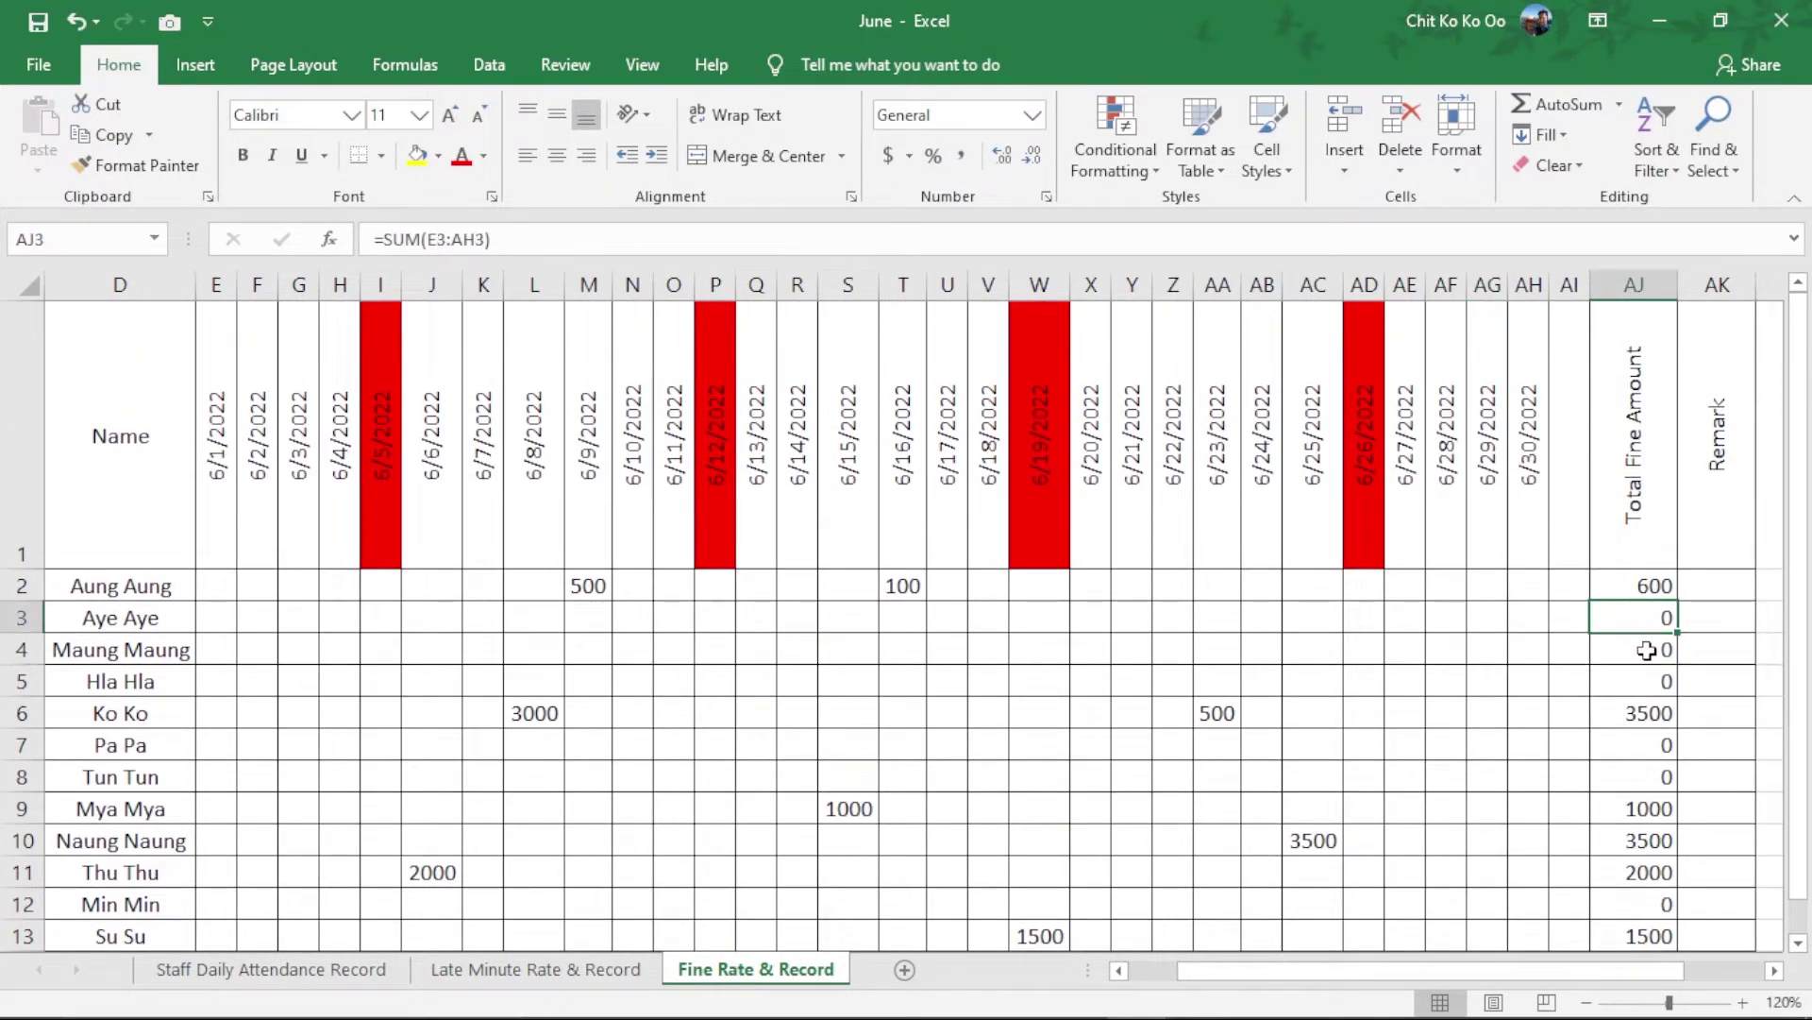
pyautogui.click(1651, 649)
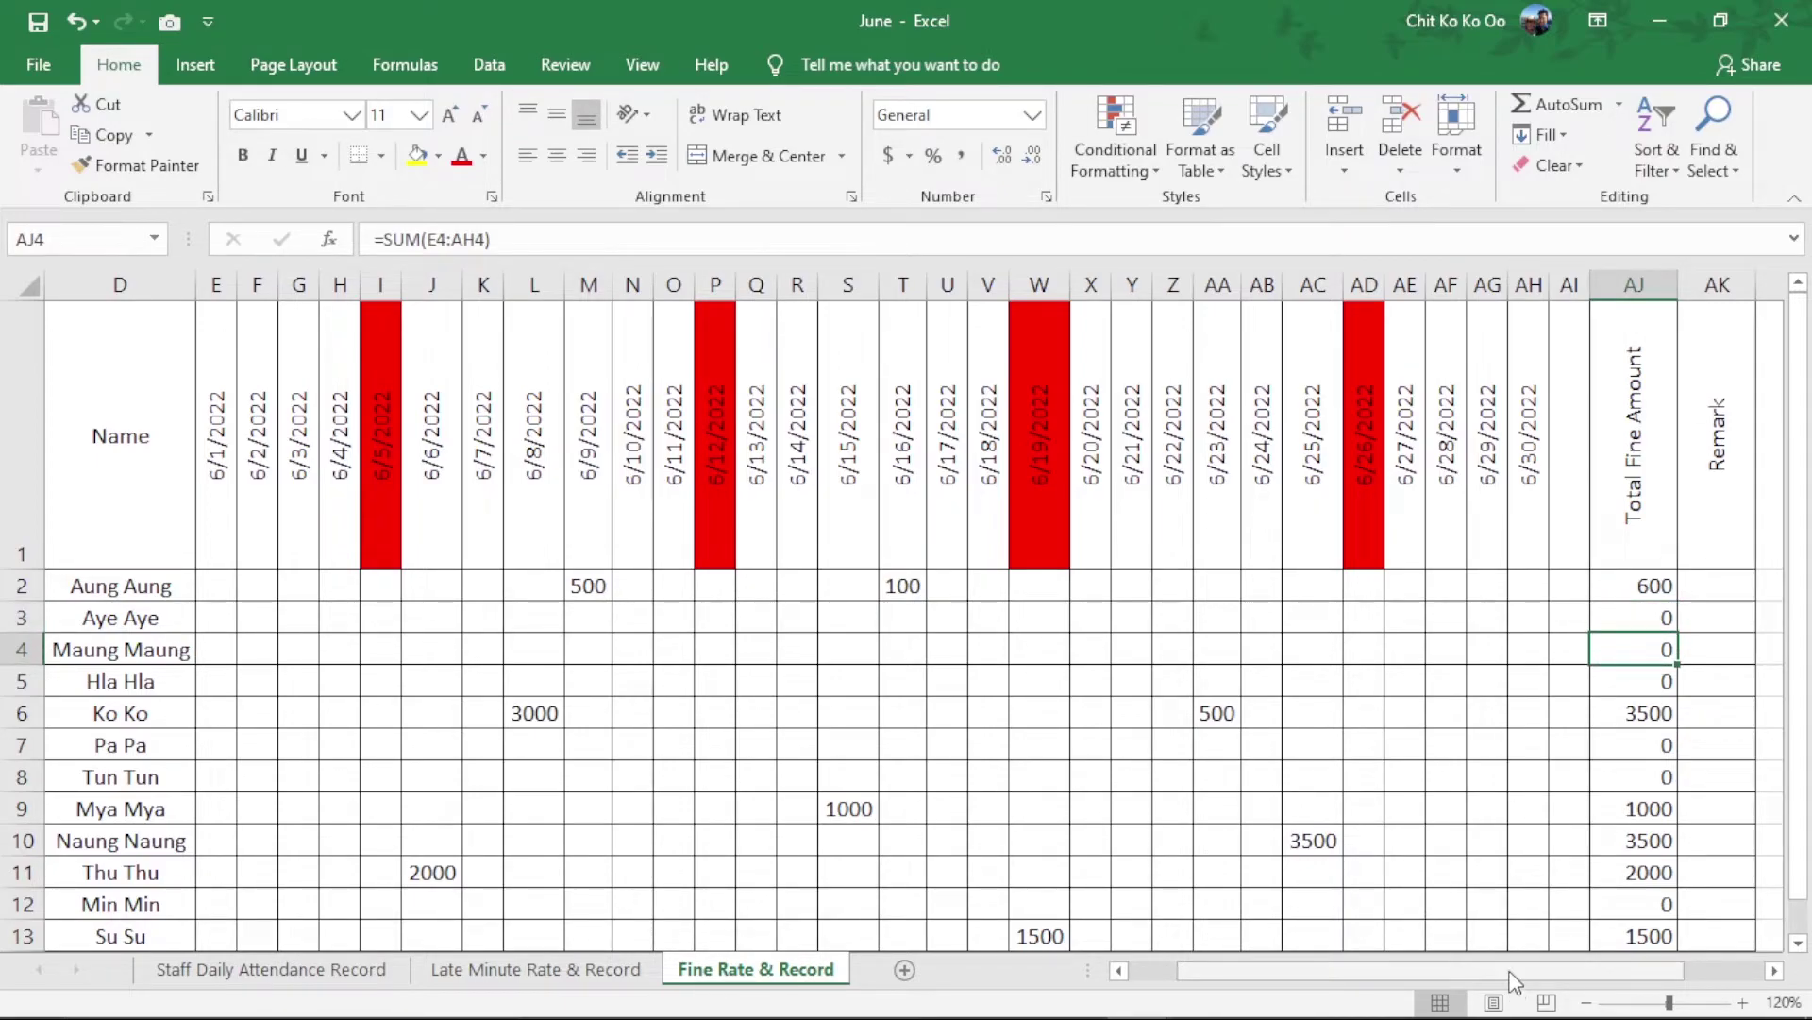
pyautogui.moveTo(1405, 971); pyautogui.dragTo(1356, 970)
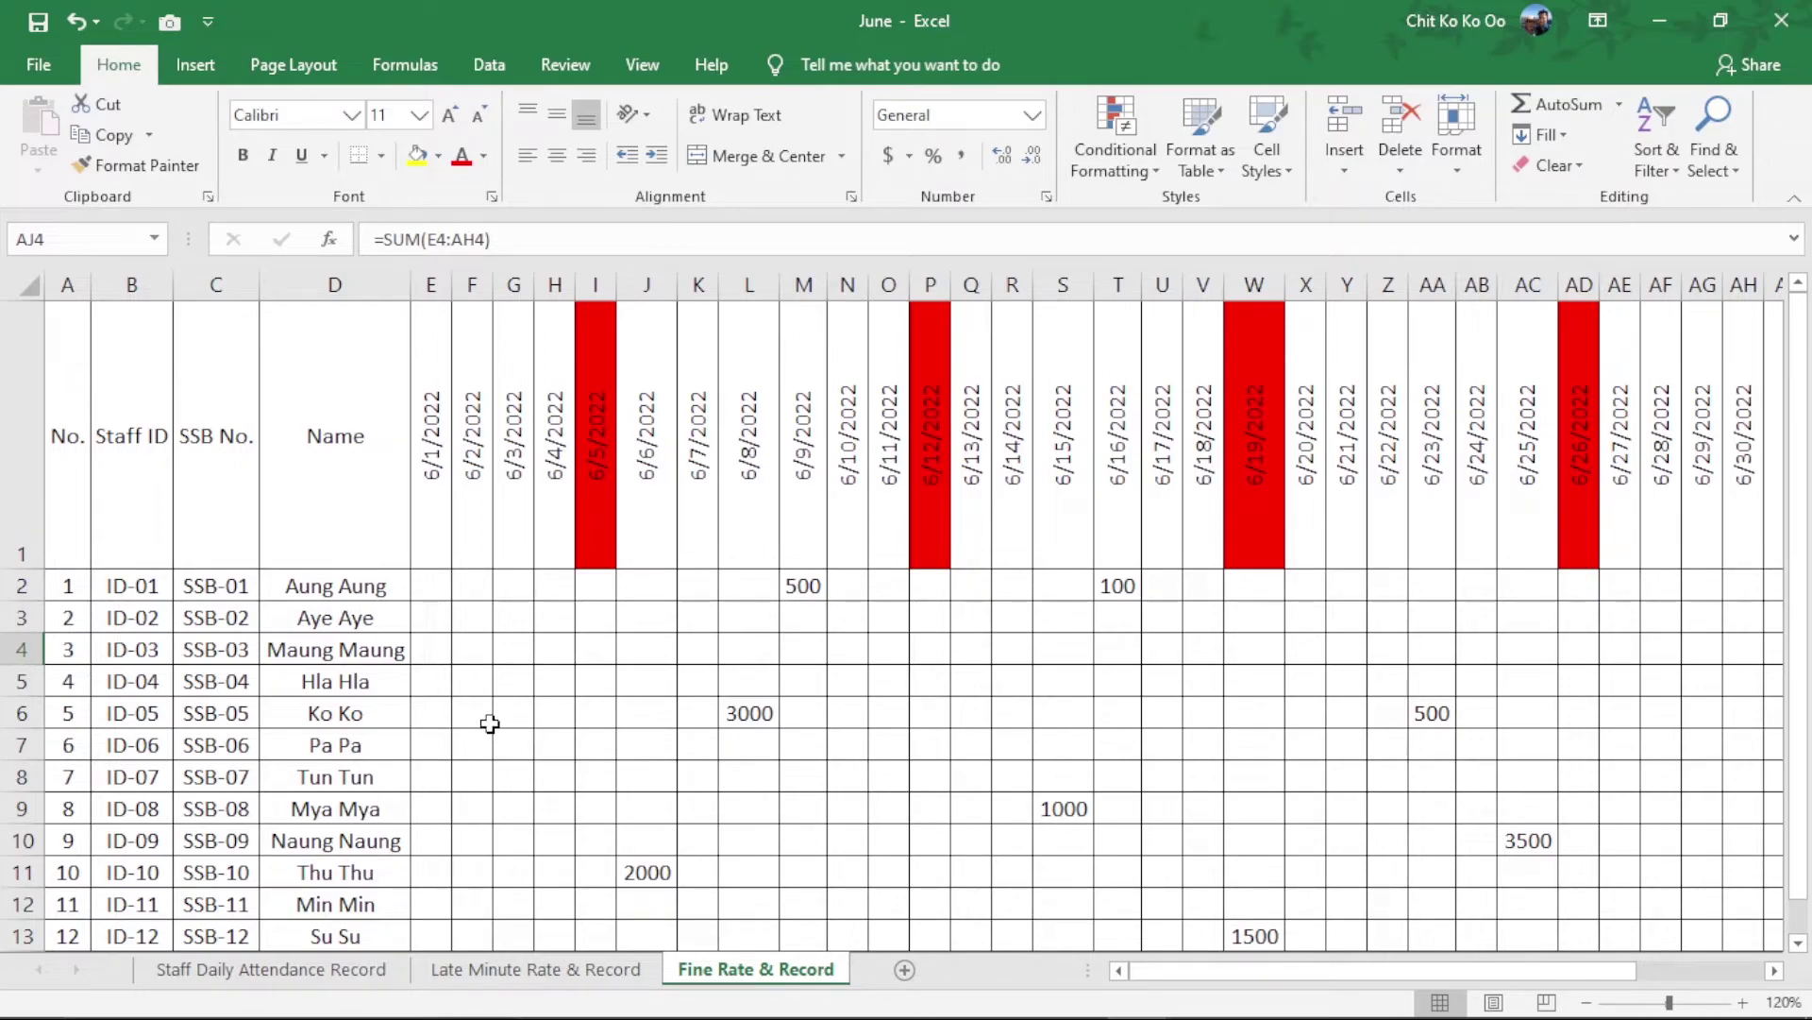
# Step: Enter a 1500 fine in cell G8 for the 6/3/2022 date
pyautogui.click(517, 780)
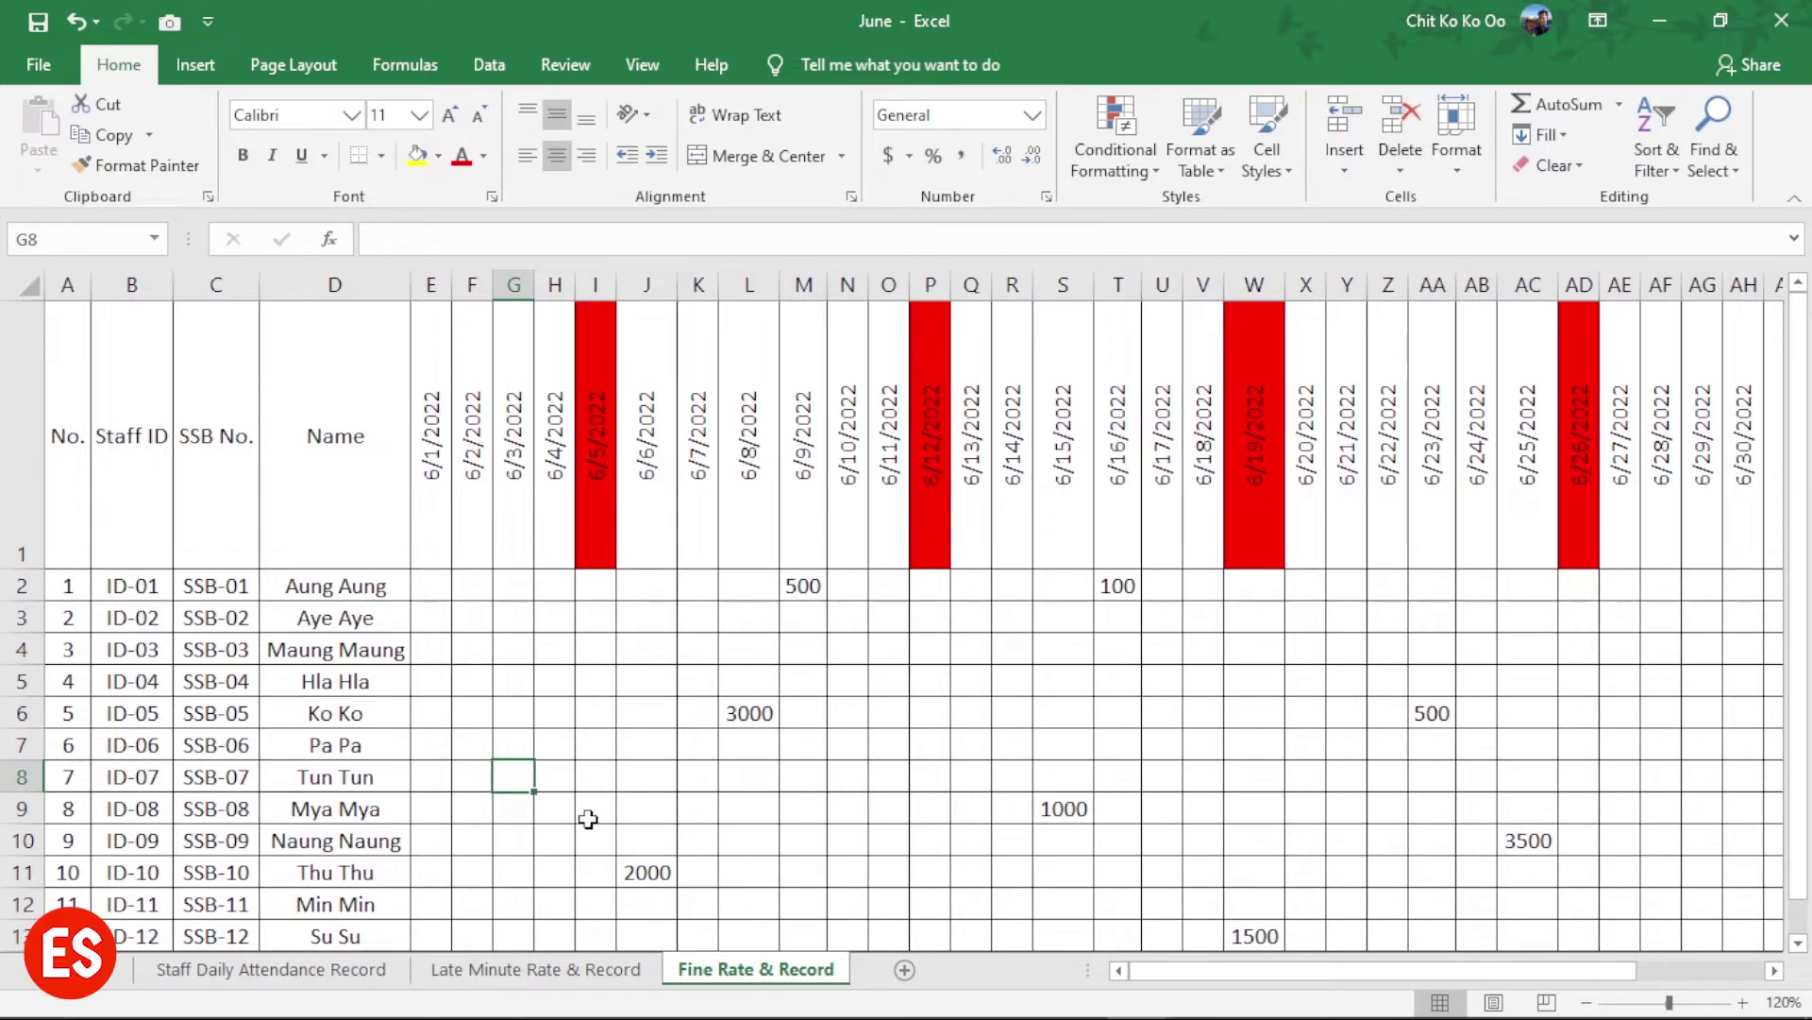
pyautogui.write('1')
pyautogui.write('500')
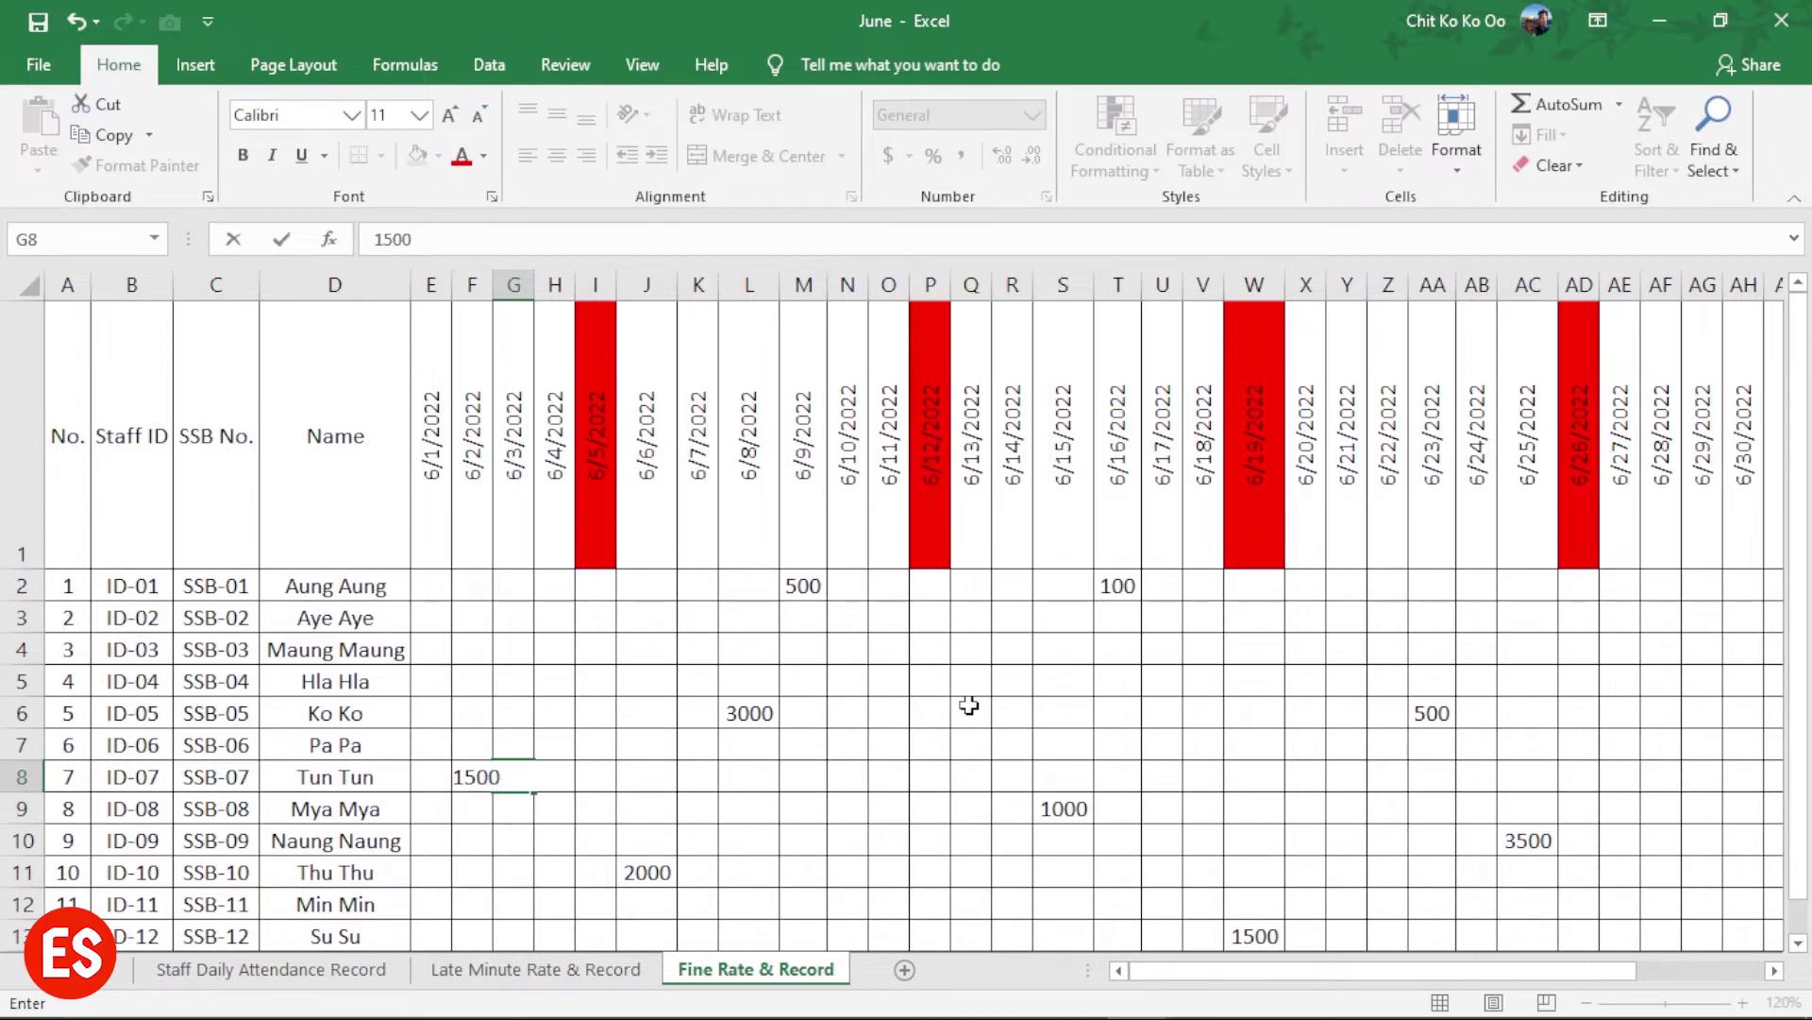
pyautogui.click(1011, 774)
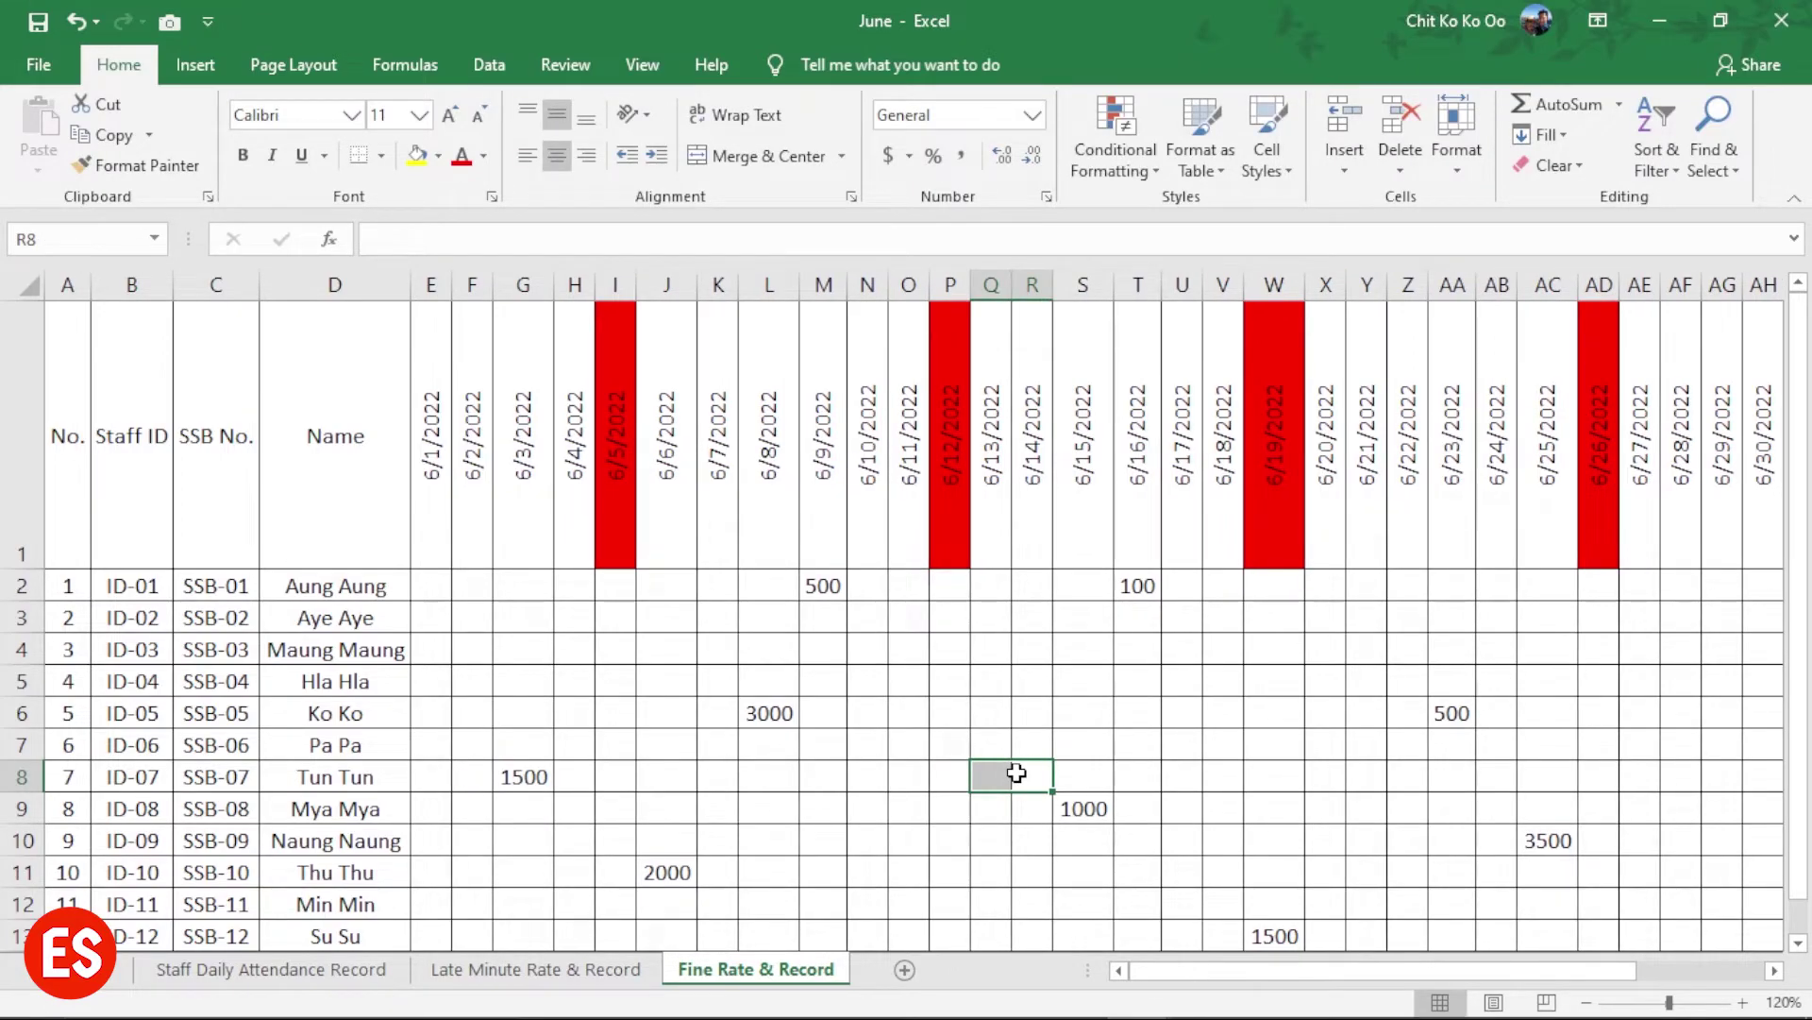